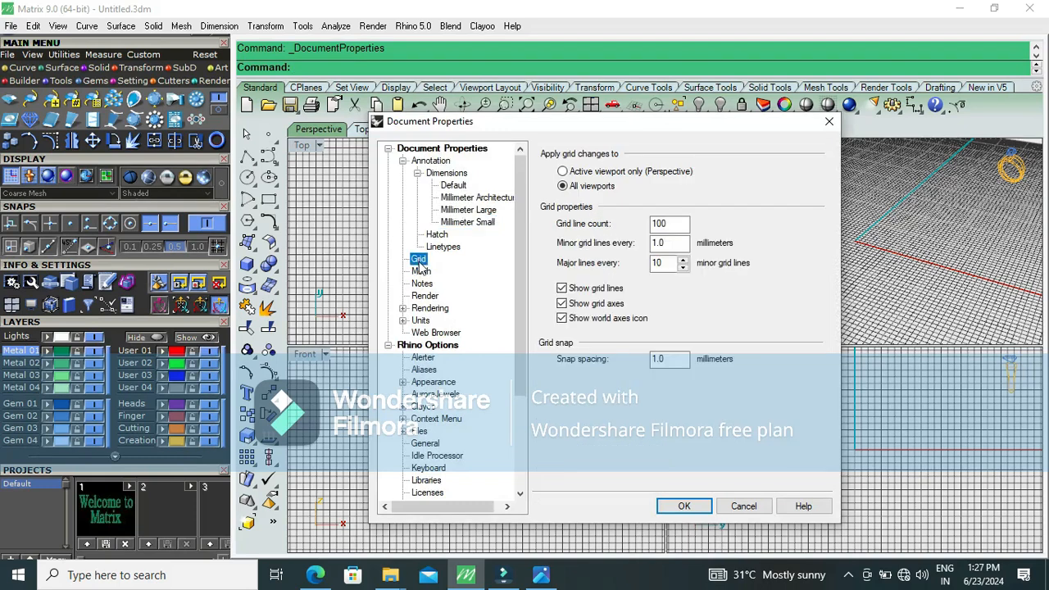
# Step: Hide the grid lines in all viewports
pyautogui.click(562, 288)
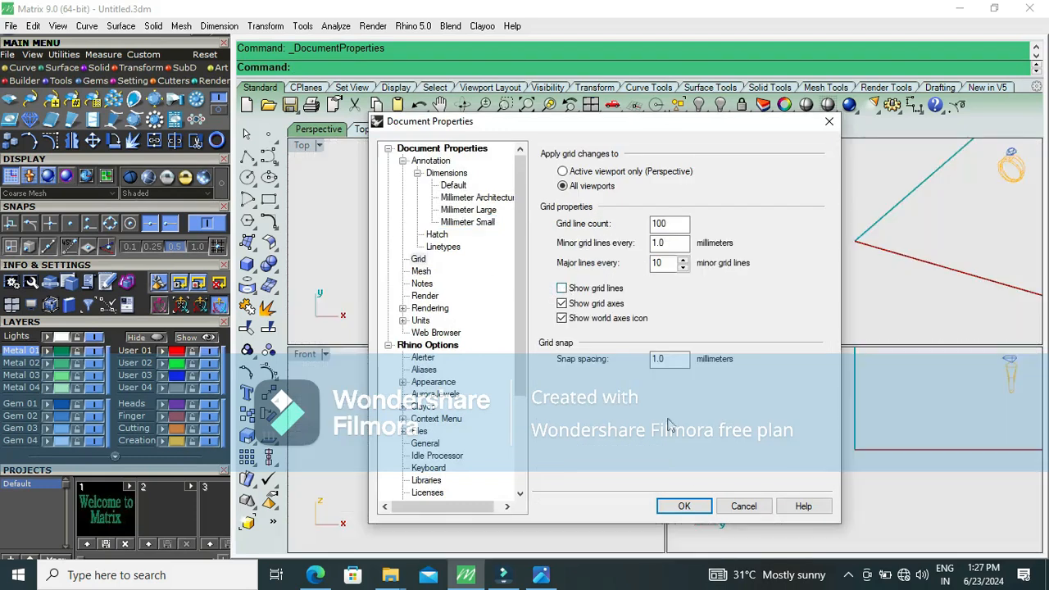
pyautogui.click(684, 507)
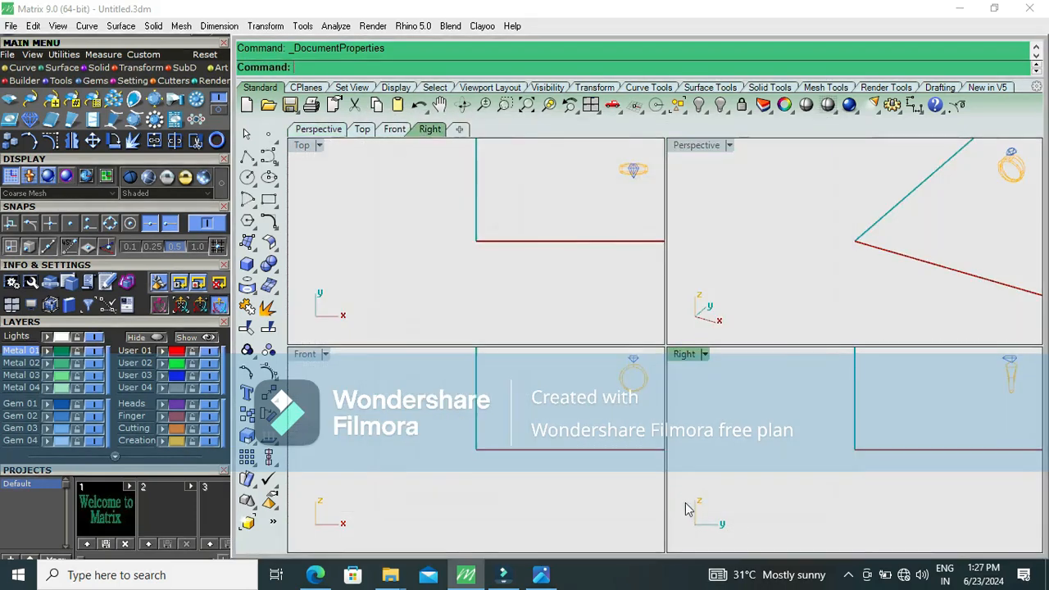
# Step: Switch to the size chart image and examine the bangle sizes in millimetres
pyautogui.click(541, 574)
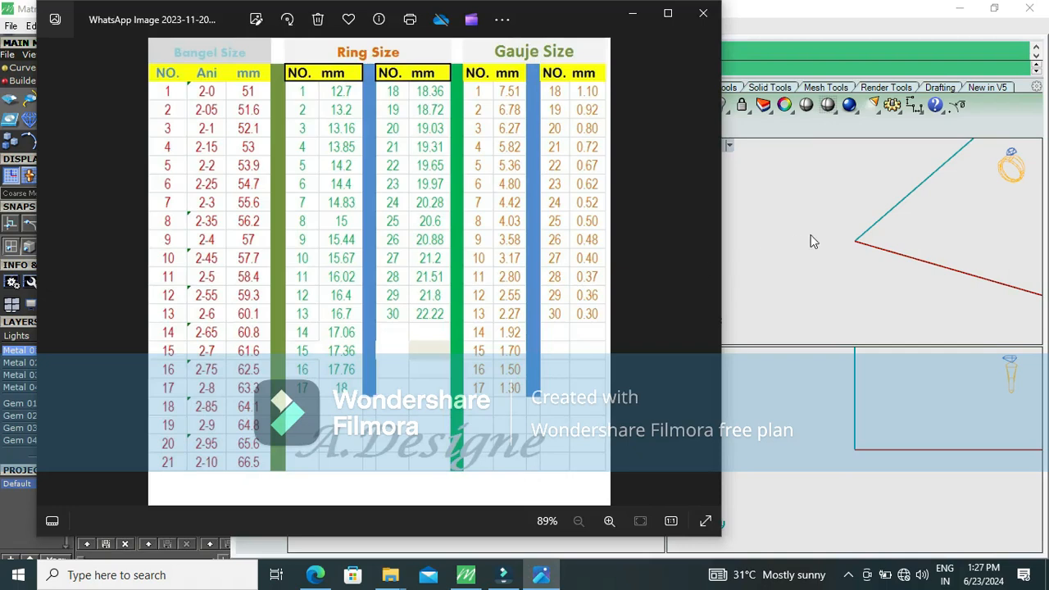
pyautogui.click(631, 14)
pyautogui.click(541, 575)
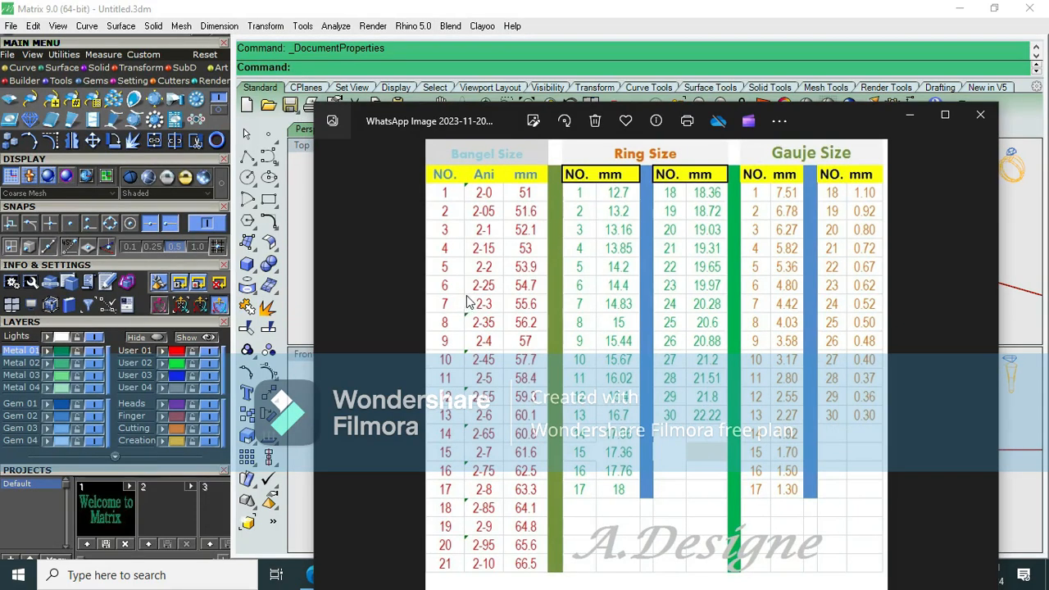
pyautogui.scroll(1, 522, 236)
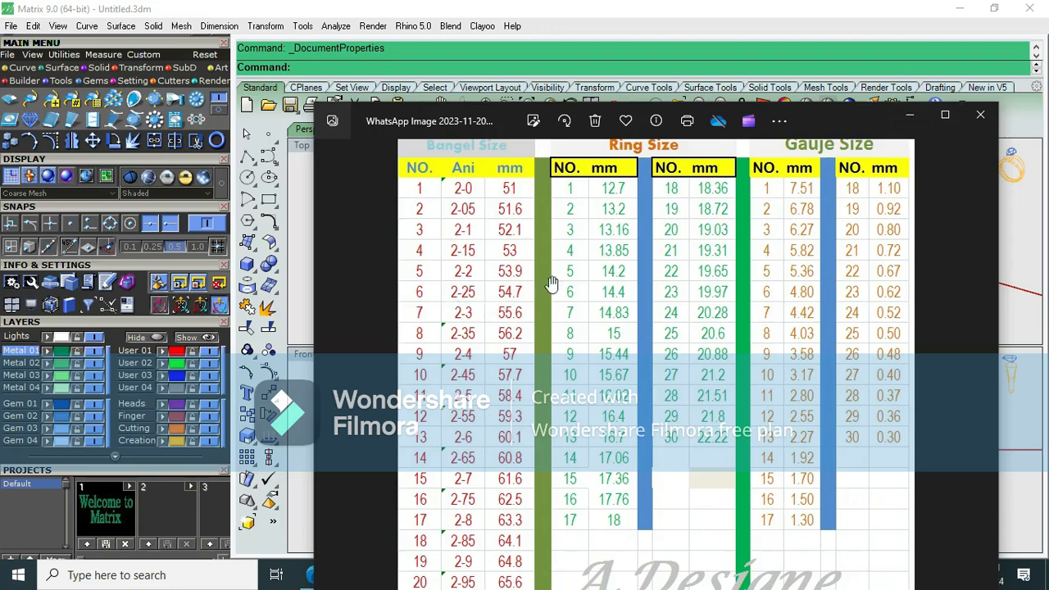
pyautogui.click(908, 117)
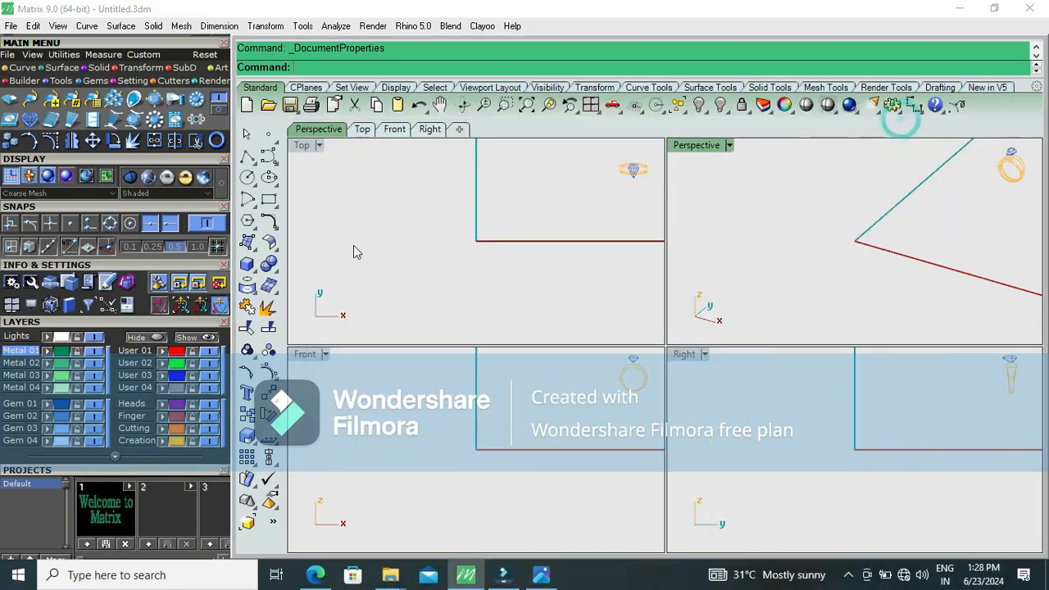
# Step: Draw a circle of diameter 54.7 mm centred on the origin in the maximized Front view
pyautogui.click(247, 175)
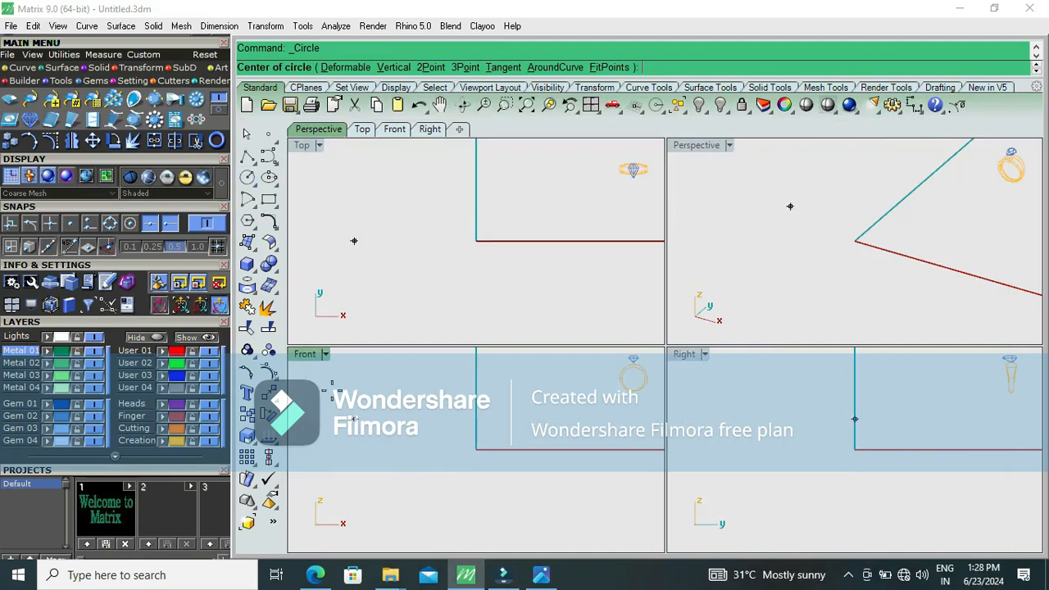
pyautogui.doubleClick(309, 357)
pyautogui.moveTo(668, 319); pyautogui.dragTo(621, 326, button='right')
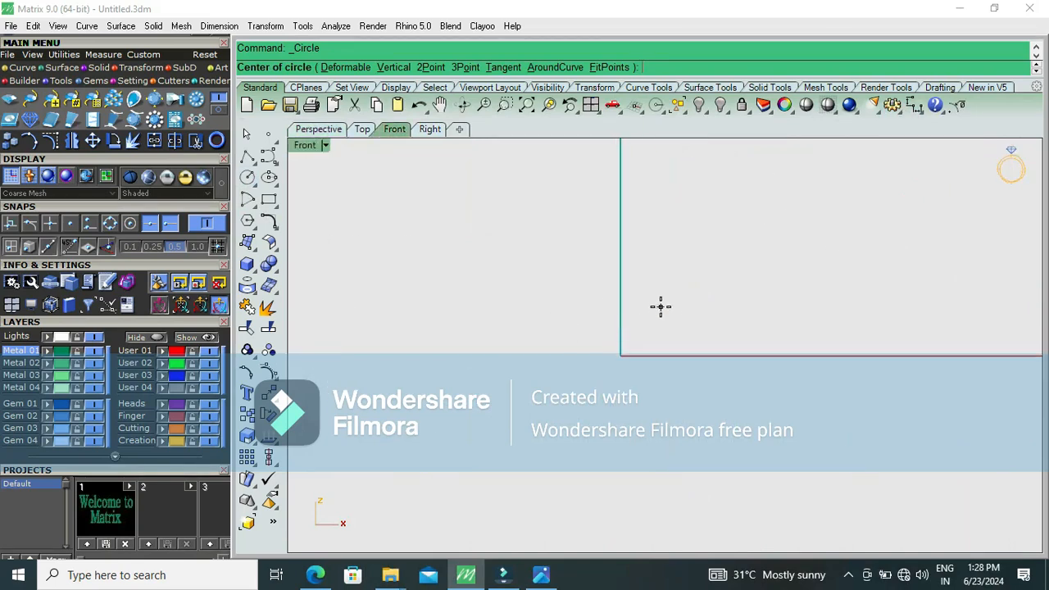
pyautogui.write('0')
pyautogui.press('Return')
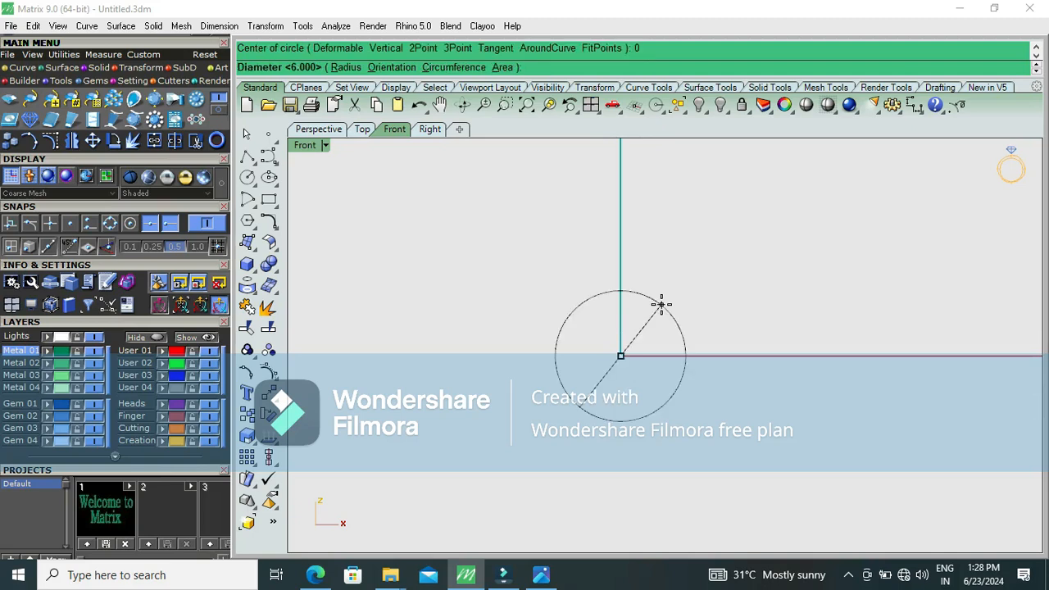
pyautogui.write('54.7')
pyautogui.press('Return')
# Step: Select the circle and assign it to the User 01 layer
pyautogui.scroll(-5, 658, 310)
pyautogui.moveTo(592, 300); pyautogui.dragTo(435, 354, button='right')
pyautogui.click(504, 304)
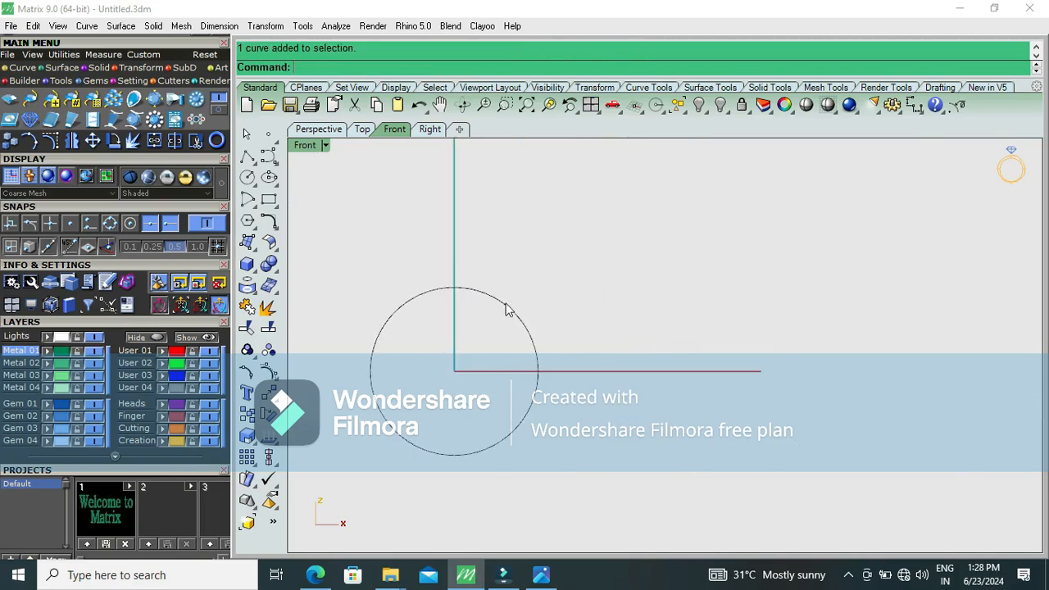
pyautogui.click(635, 252)
pyautogui.click(498, 297)
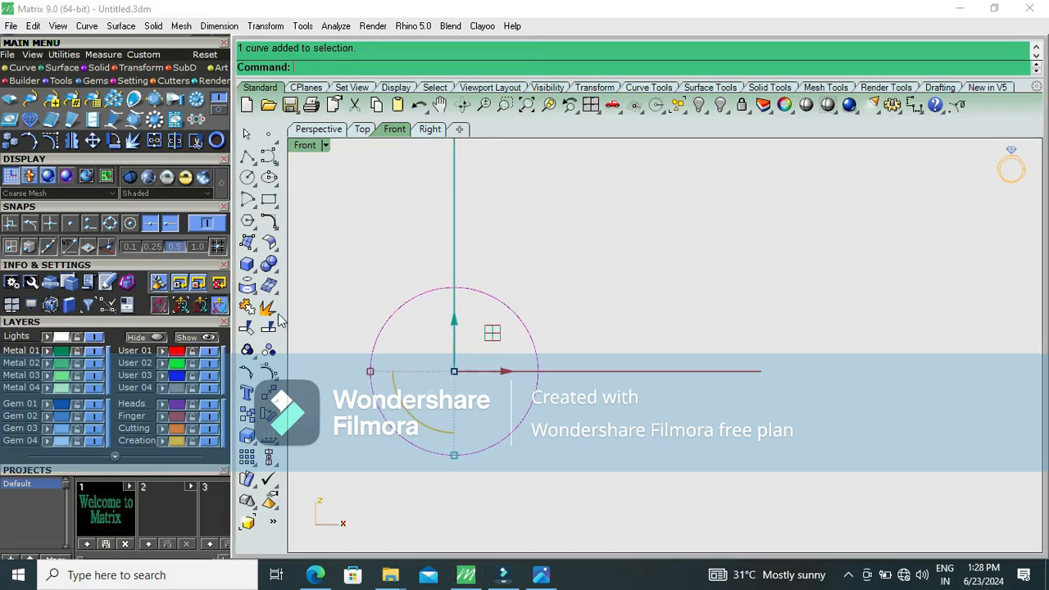
pyautogui.click(163, 352)
pyautogui.click(545, 195)
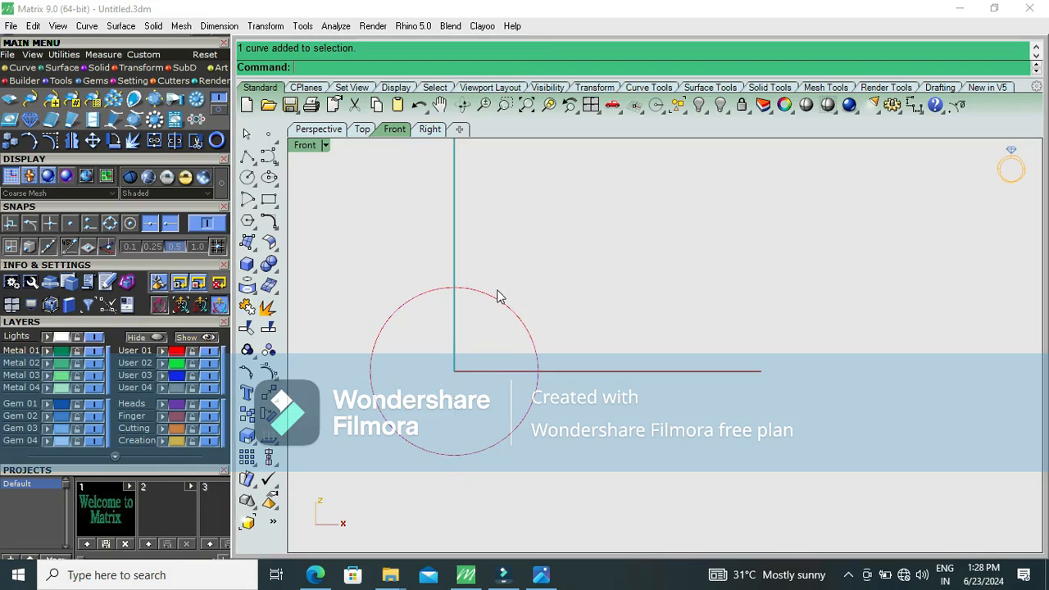
# Step: Offset the circle outward by 0.5 mm and assign the selected curve to the User 01 layer
pyautogui.click(497, 298)
pyautogui.write('O')
pyautogui.press('Return')
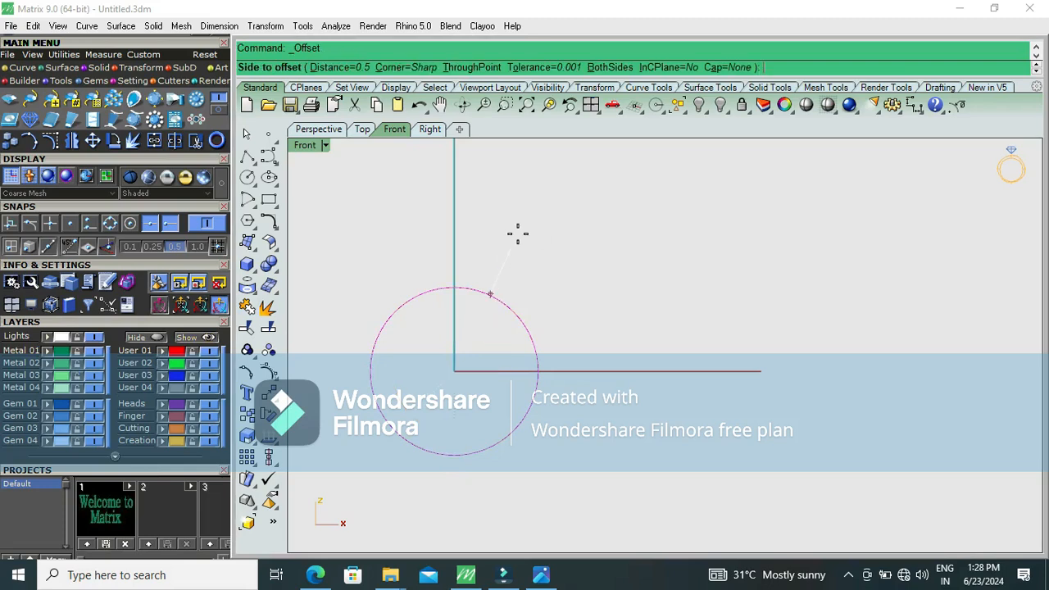
pyautogui.click(520, 239)
pyautogui.moveTo(549, 264); pyautogui.dragTo(502, 327)
pyautogui.press('Escape')
pyautogui.click(162, 351)
# Step: Load a round 2.1 mm diamond at the origin in the Top view
pyautogui.scroll(-4, 564, 267)
pyautogui.scroll(4, 560, 276)
pyautogui.press('Up')
pyautogui.scroll(7, 455, 332)
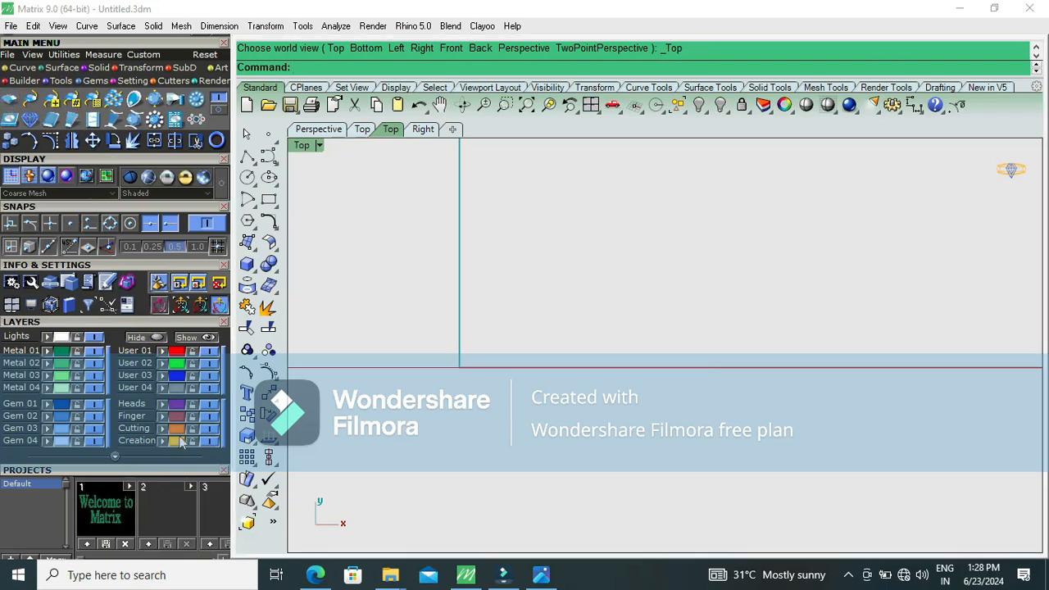
pyautogui.moveTo(148, 472); pyautogui.dragTo(194, 109)
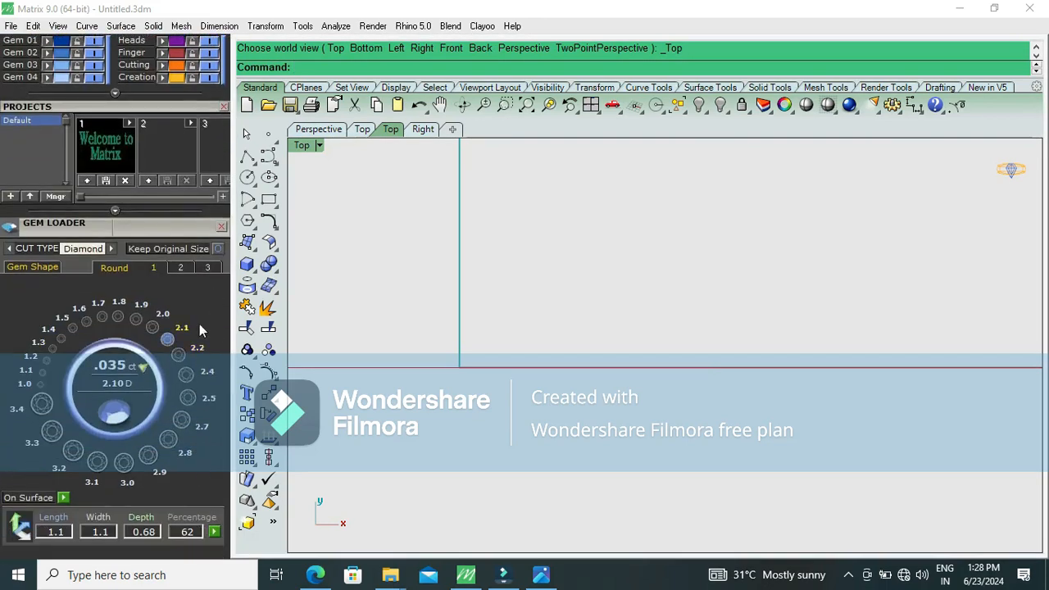
pyautogui.click(171, 337)
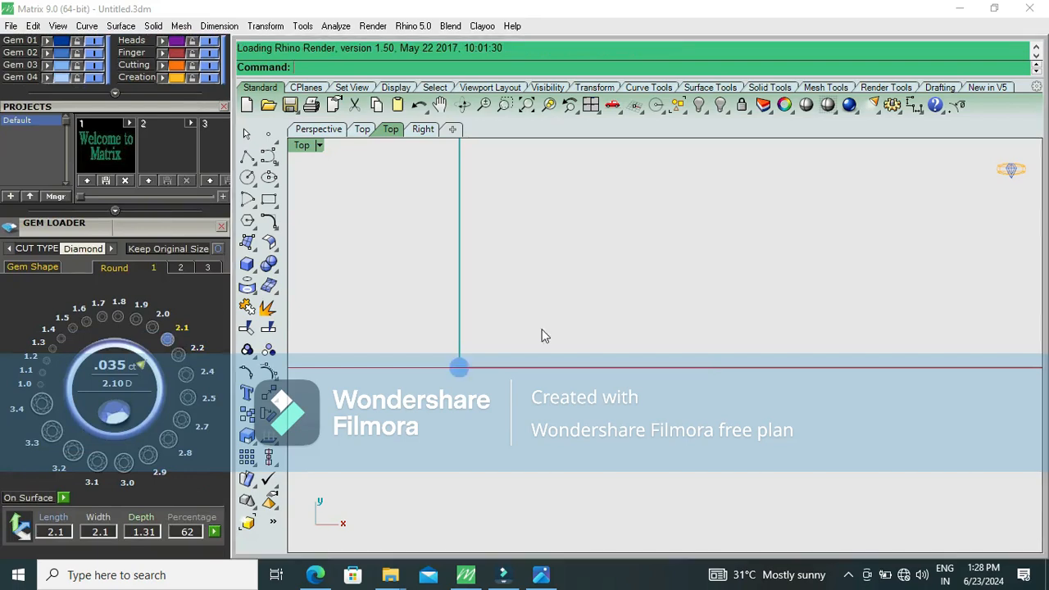
# Step: Examine the loaded diamond in the Top and Front views
pyautogui.click(456, 376)
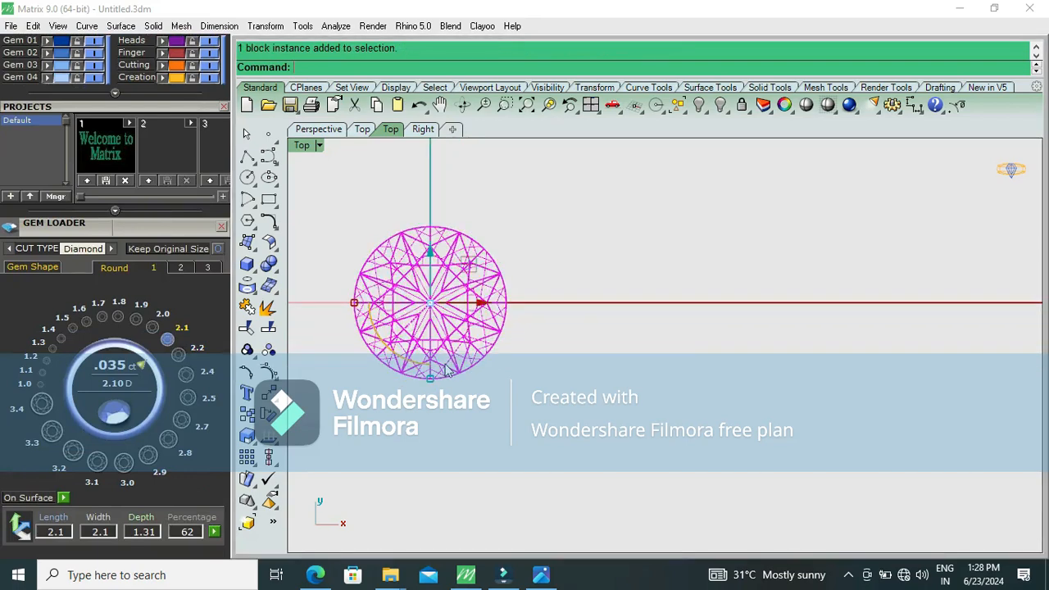
pyautogui.hotkey('ctrl', 'F2')
pyautogui.scroll(-16, 446, 365)
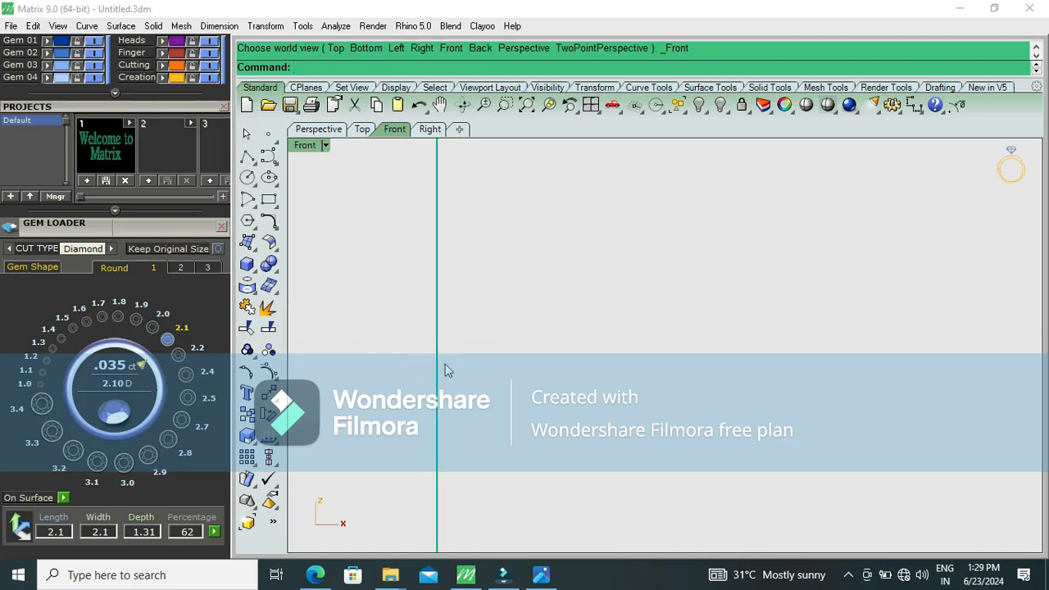
pyautogui.hotkey('ctrl', 'F1')
pyautogui.scroll(10, 475, 328)
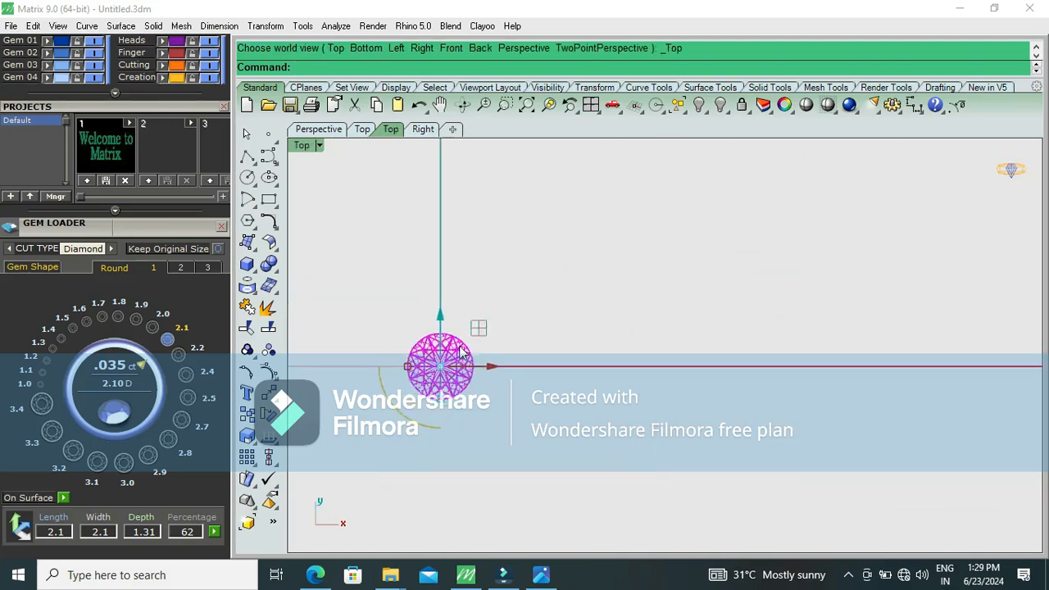
pyautogui.click(509, 317)
pyautogui.scroll(-4, 509, 317)
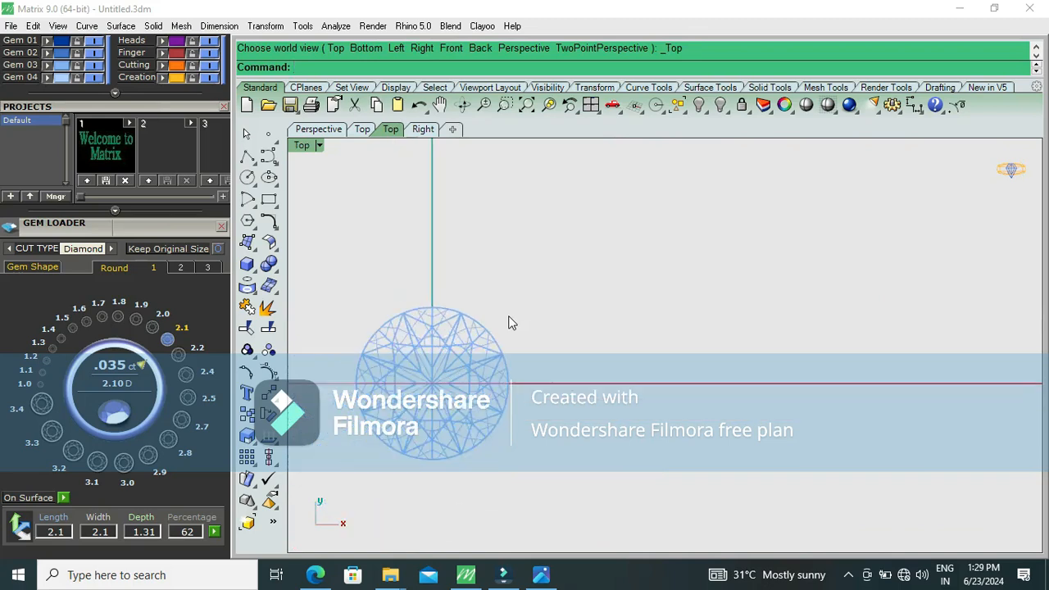
# Step: Draw a closed polyline profile in the Front view from the diamond's girdle outward, down past the culet, inward, and back up along the pavilion
pyautogui.hotkey('ctrl', 'F2')
pyautogui.scroll(-13, 508, 317)
pyautogui.moveTo(530, 370); pyautogui.dragTo(531, 227, button='right')
pyautogui.scroll(5, 502, 366)
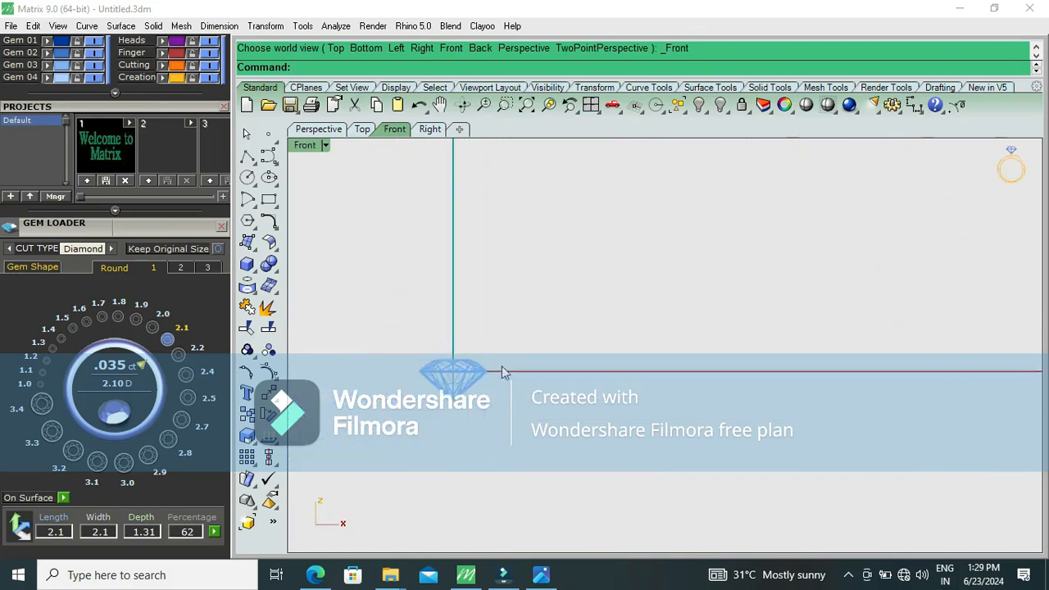
pyautogui.moveTo(494, 368); pyautogui.dragTo(625, 264, button='right')
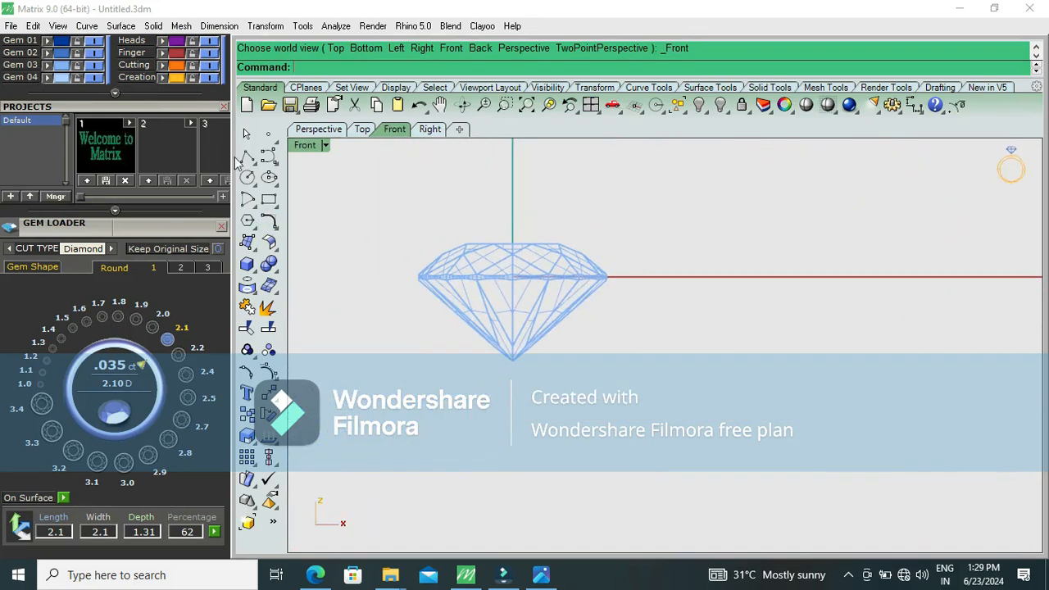
pyautogui.click(251, 158)
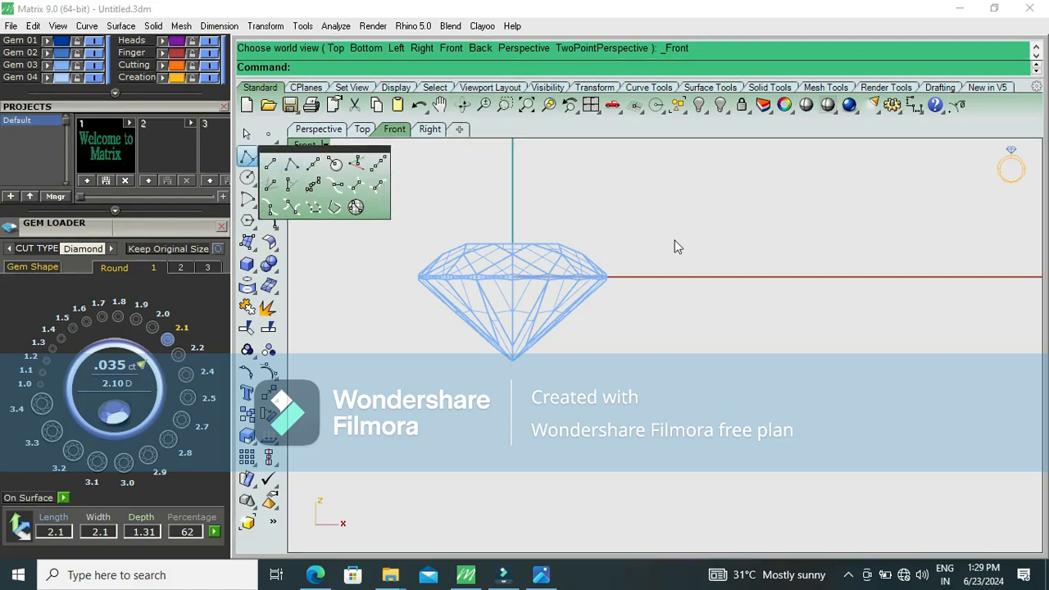
pyautogui.click(249, 159)
pyautogui.scroll(3, 608, 277)
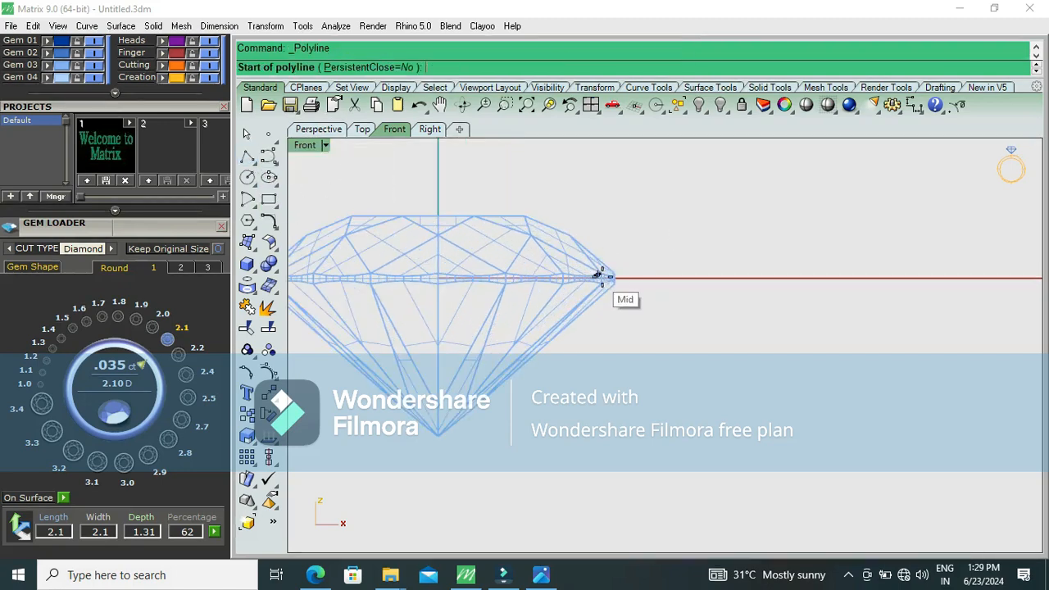
pyautogui.click(615, 279)
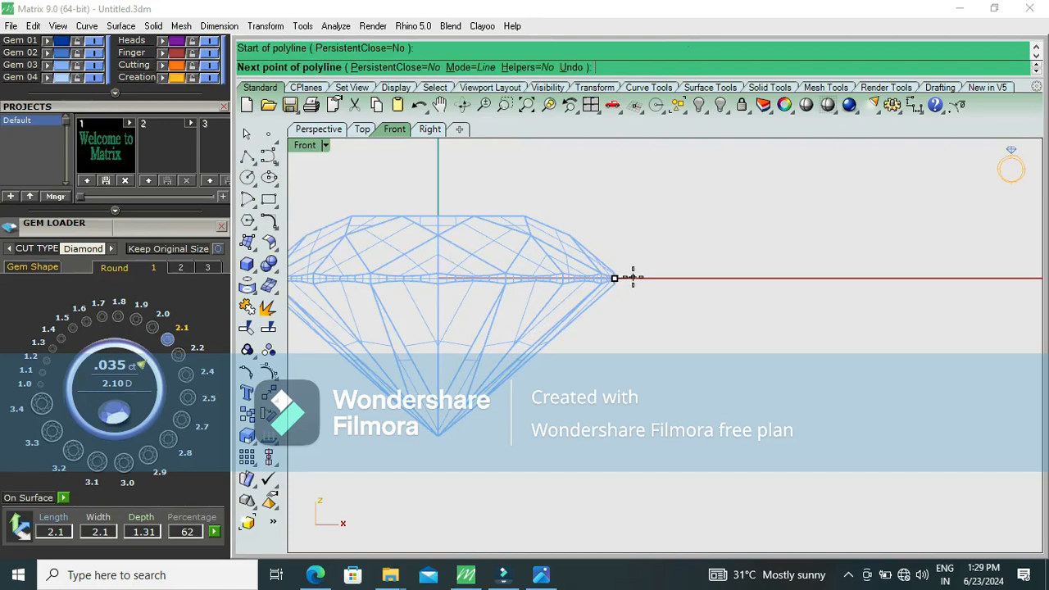
pyautogui.click(632, 279)
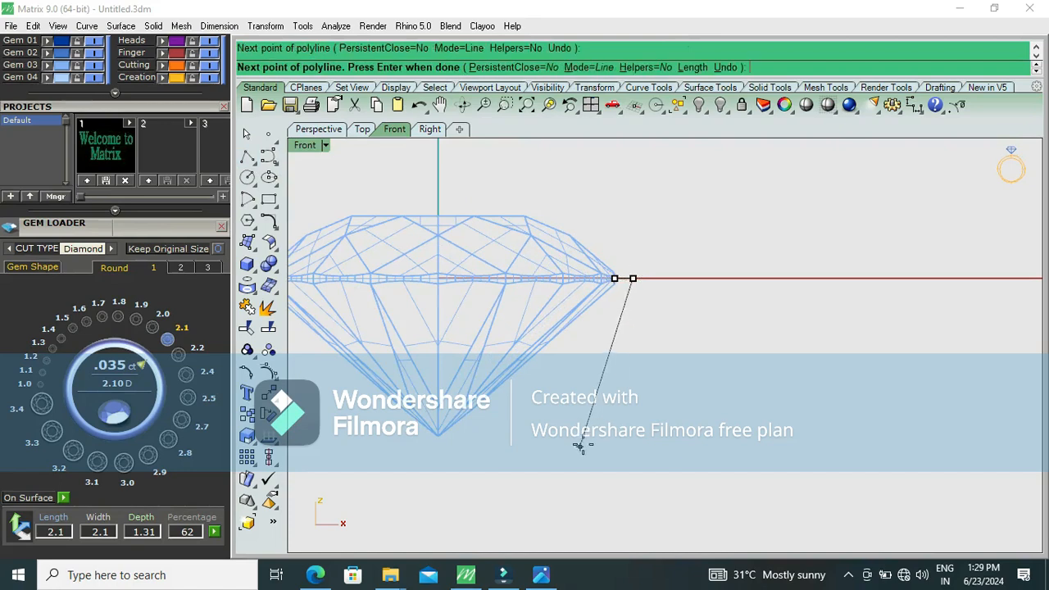
pyautogui.moveTo(579, 442); pyautogui.dragTo(644, 322, button='right')
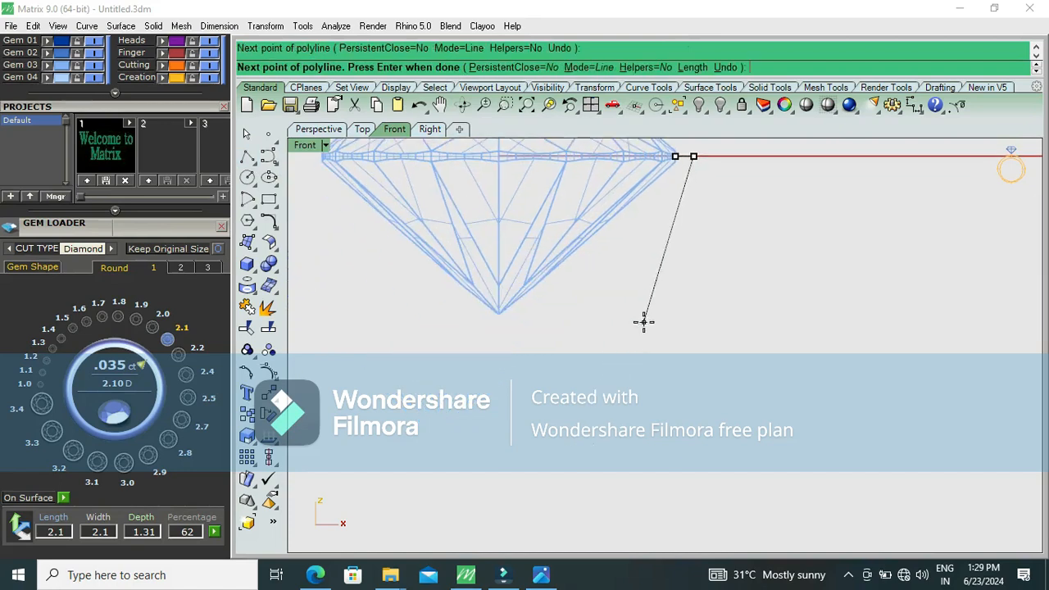
pyautogui.click(690, 426)
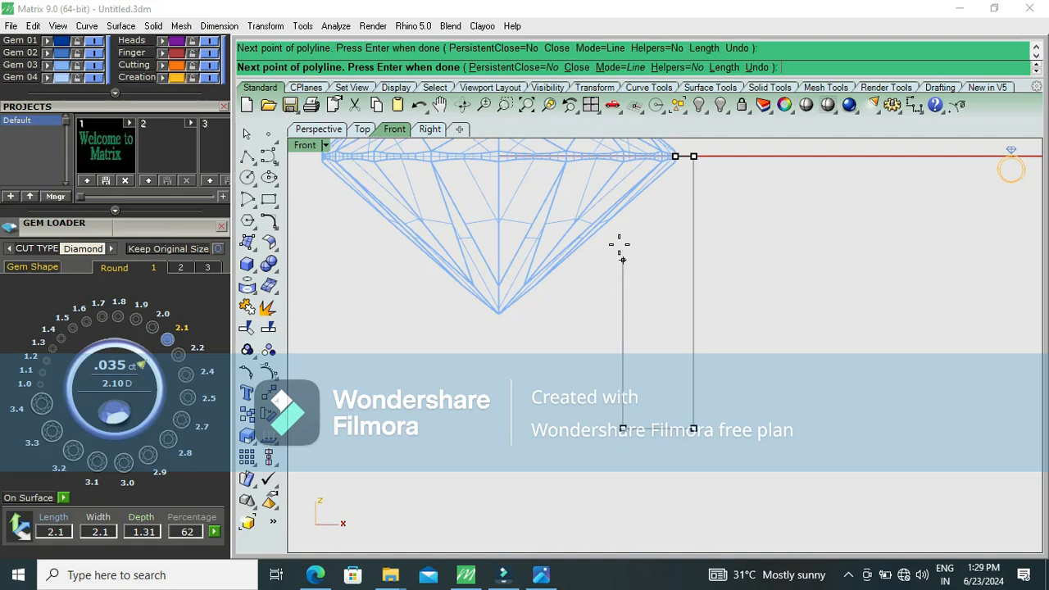
pyautogui.click(681, 160)
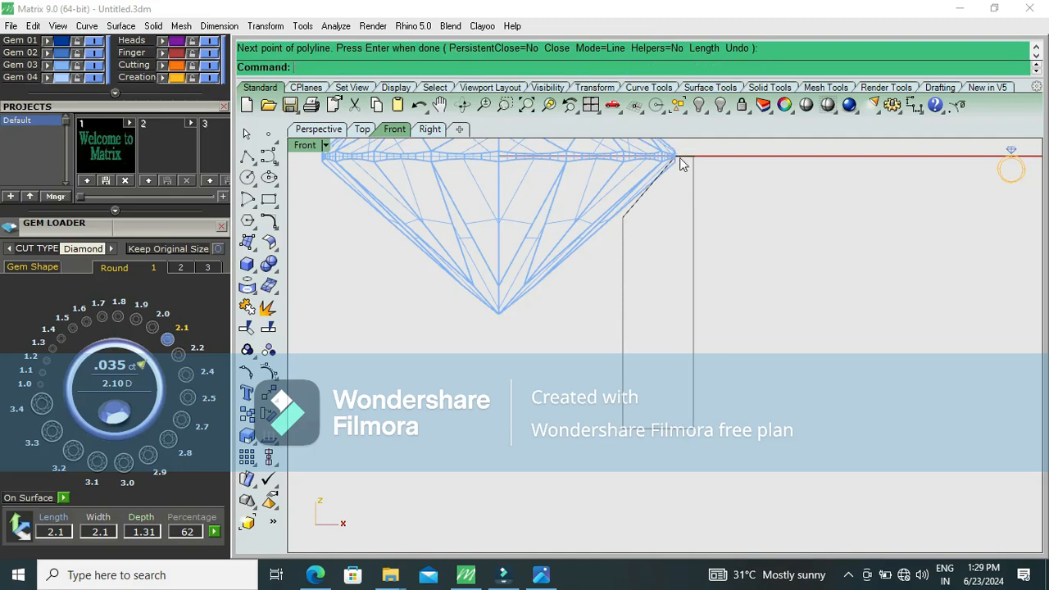
# Step: Turn on the control points of the closed profile beside the diamond and check its corner at the girdle
pyautogui.click(695, 208)
pyautogui.moveTo(696, 208); pyautogui.dragTo(678, 313, button='right')
pyautogui.press('F10')
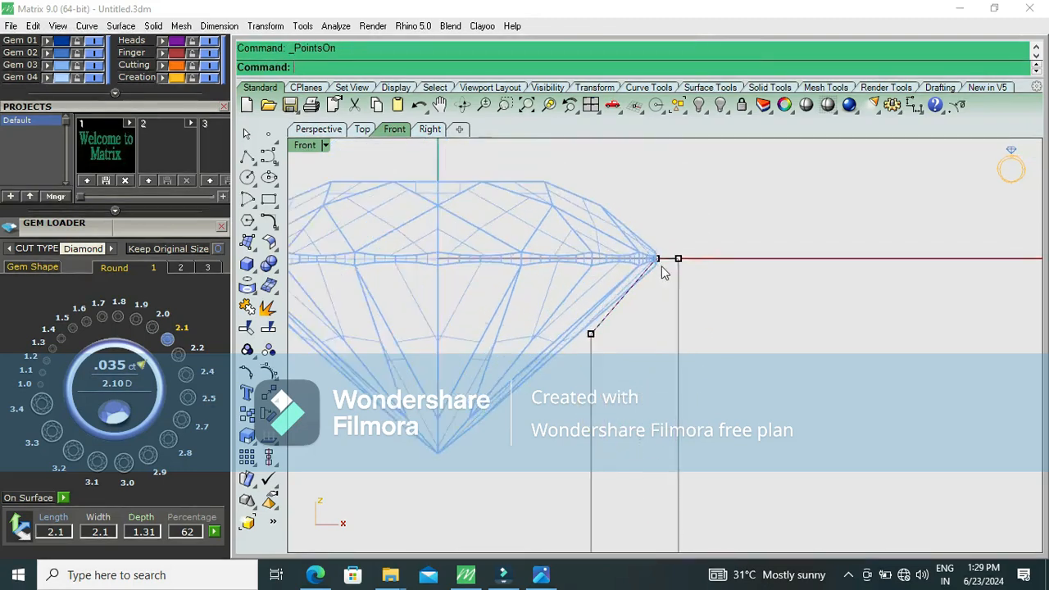
pyautogui.scroll(6, 661, 263)
pyautogui.click(655, 256)
pyautogui.scroll(6, 674, 251)
pyautogui.click(759, 192)
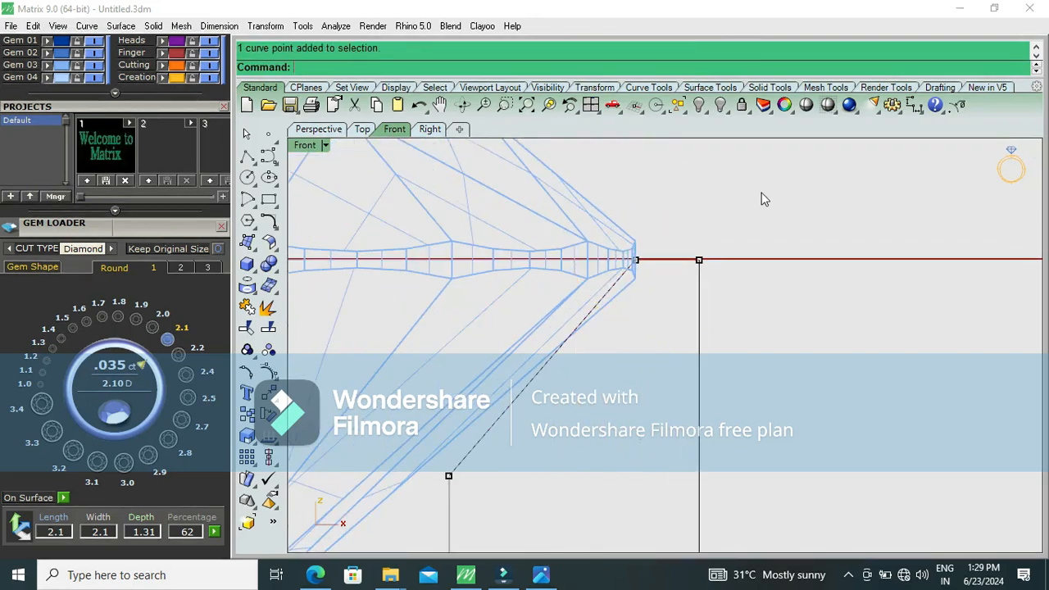
# Step: Measure the width of the profile's short top edge between the girdle and the outer corner
pyautogui.click(913, 105)
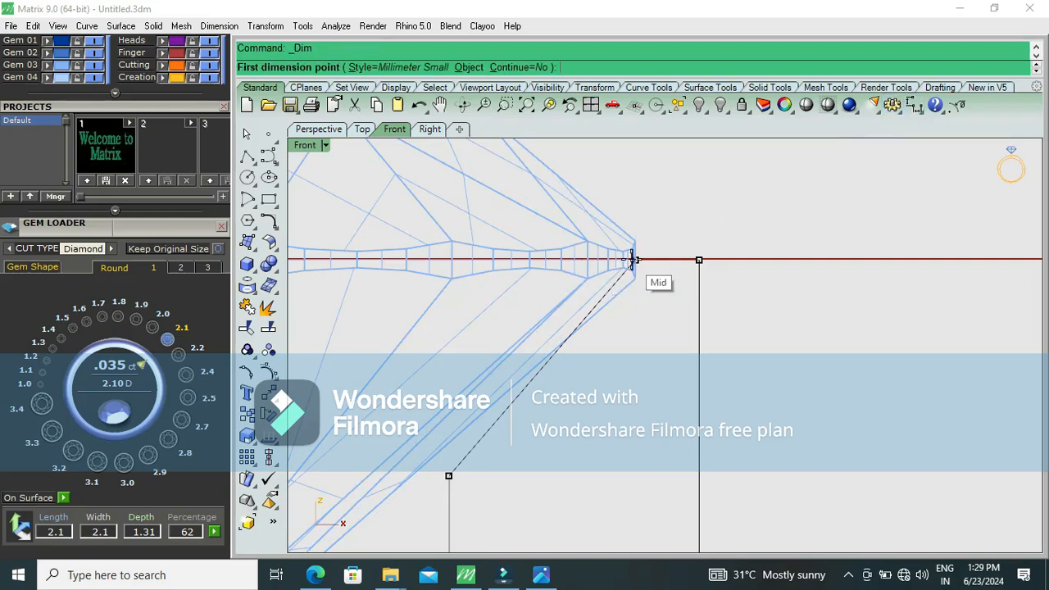
pyautogui.click(635, 260)
pyautogui.click(699, 260)
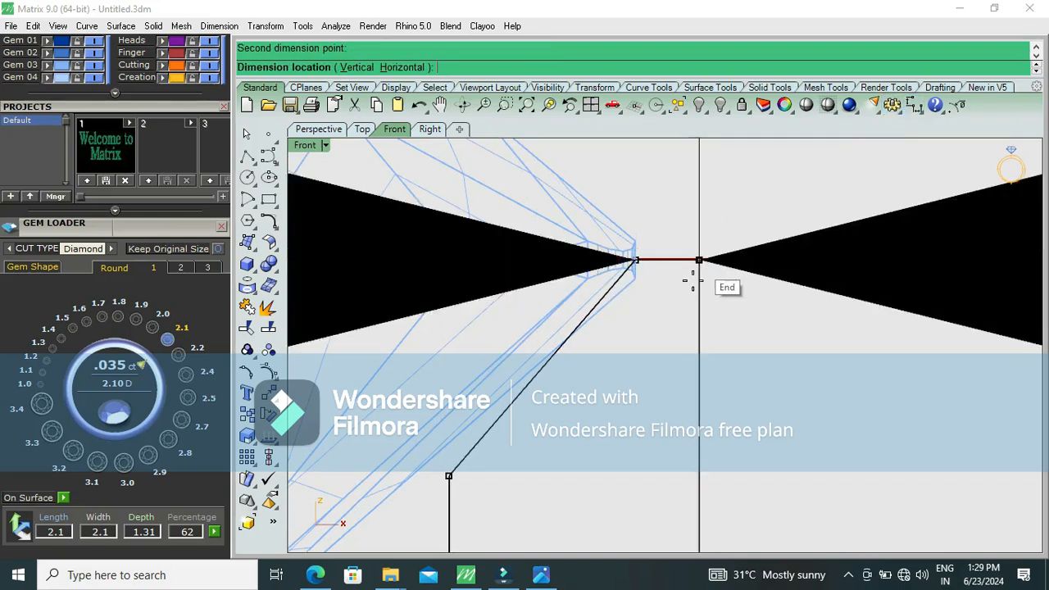
pyautogui.scroll(-6, 699, 262)
pyautogui.press('Escape')
pyautogui.scroll(12, 658, 369)
pyautogui.moveTo(653, 421); pyautogui.dragTo(658, 169, button='right')
pyautogui.scroll(-8, 657, 170)
pyautogui.moveTo(597, 264); pyautogui.dragTo(547, 353, button='right')
pyautogui.scroll(3, 615, 276)
pyautogui.scroll(3, 616, 276)
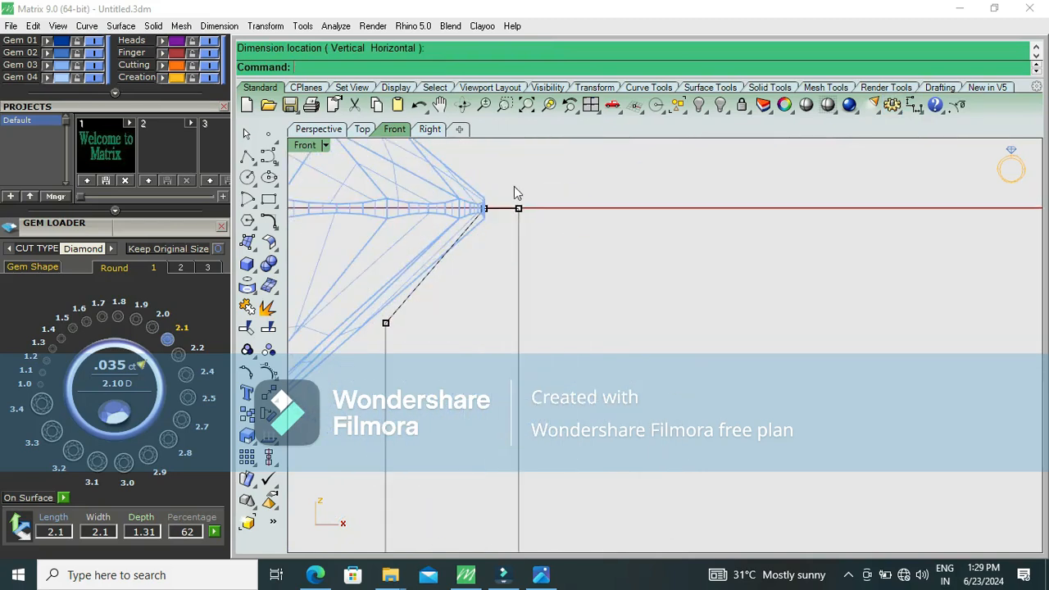
# Step: Move the top and bottom points of the profile's outer vertical edge slightly outward, away from the diamond
pyautogui.moveTo(510, 185); pyautogui.dragTo(569, 334)
pyautogui.scroll(-6, 568, 336)
pyautogui.moveTo(550, 401); pyautogui.dragTo(539, 264, button='right')
pyautogui.scroll(4, 526, 303)
pyautogui.keyDown('shift'); pyautogui.moveTo(525, 301); pyautogui.dragTo(593, 396); pyautogui.keyUp('shift')
pyautogui.moveTo(600, 216); pyautogui.dragTo(581, 344, button='right')
pyautogui.moveTo(581, 306); pyautogui.dragTo(589, 302)
pyautogui.press('Escape')
# Step: Measure the width of the profile's bottom edge between its inner and outer corners
pyautogui.click(913, 104)
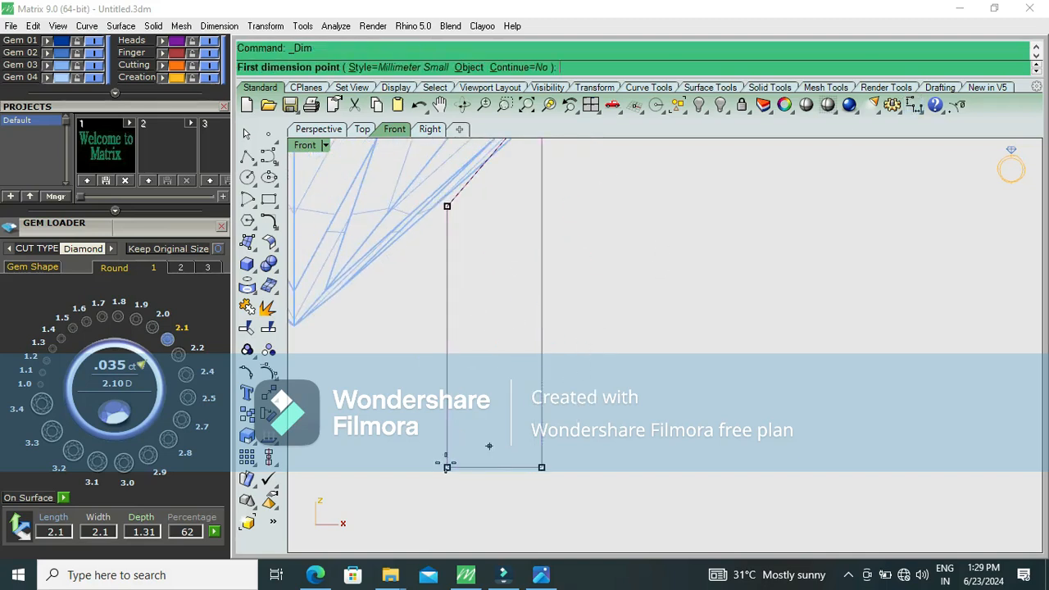
pyautogui.click(446, 467)
pyautogui.click(545, 468)
pyautogui.scroll(-10, 520, 508)
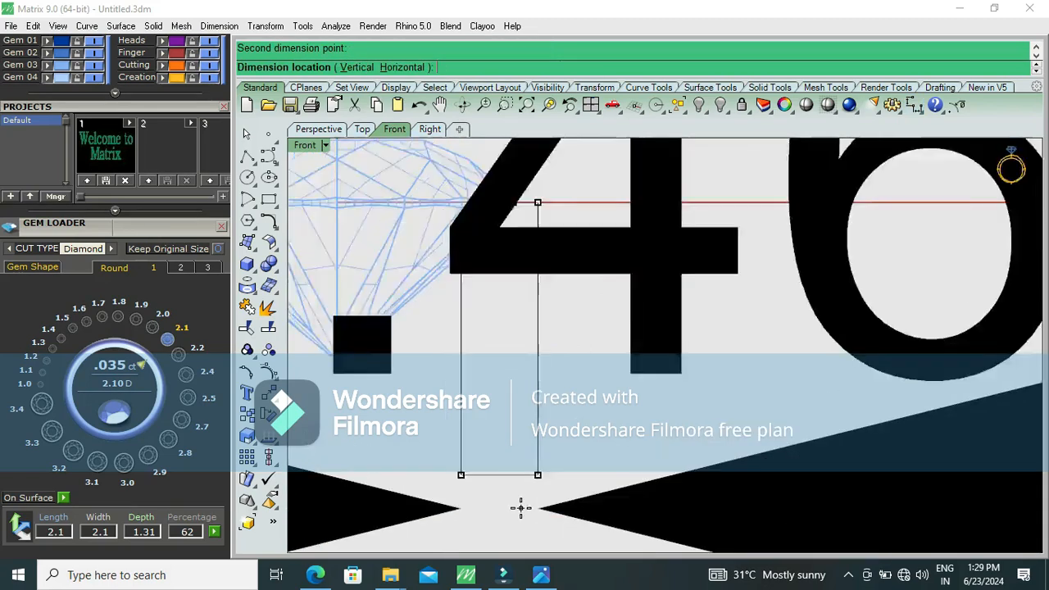
pyautogui.press('Escape')
pyautogui.scroll(6, 534, 387)
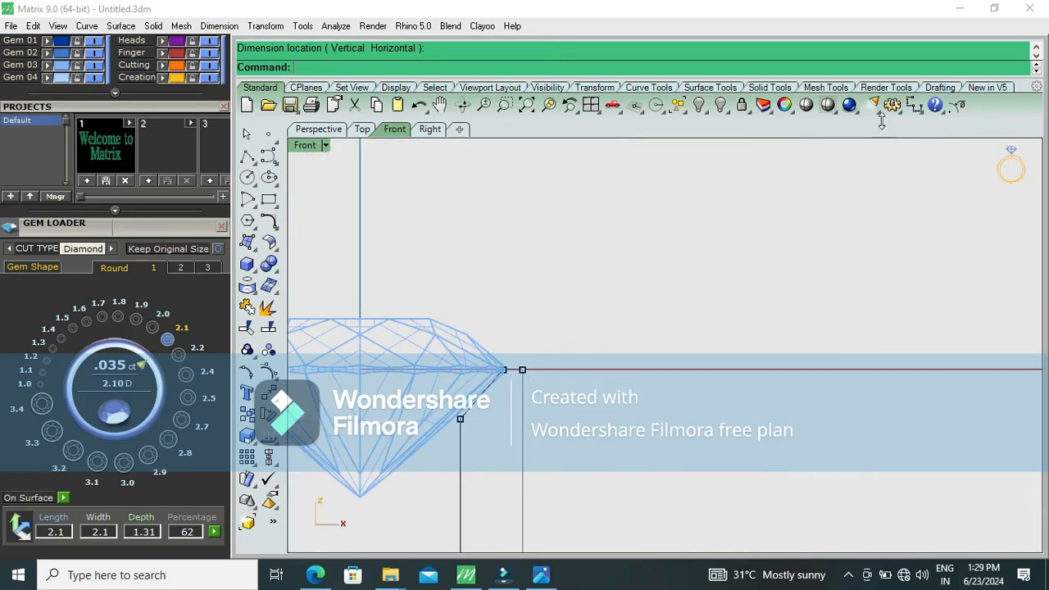
# Step: Measure the width of the profile's short top edge from the girdle to the outer corner again
pyautogui.click(913, 104)
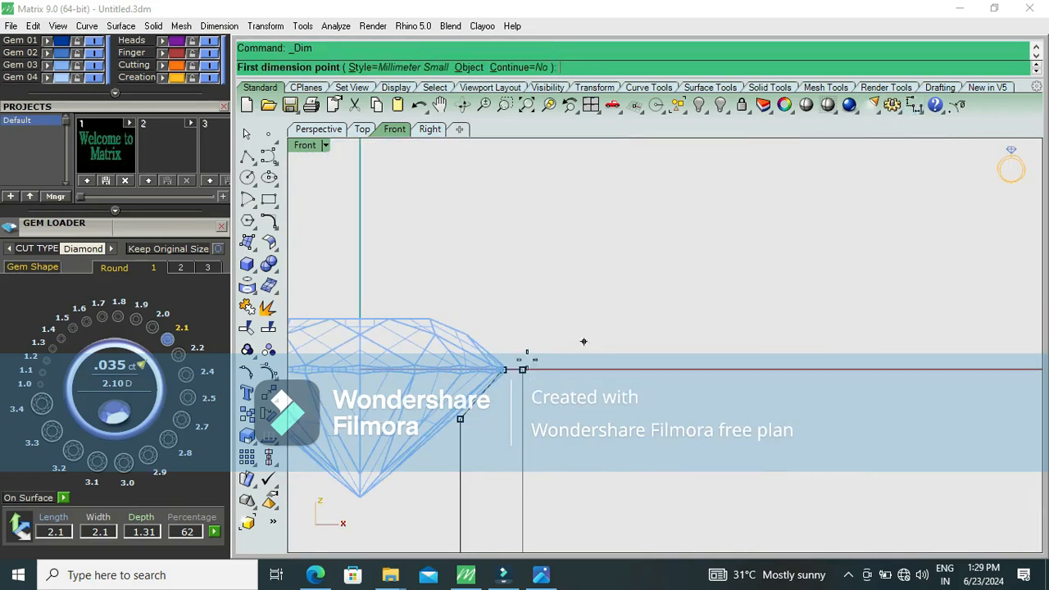
pyautogui.click(503, 369)
pyautogui.click(522, 369)
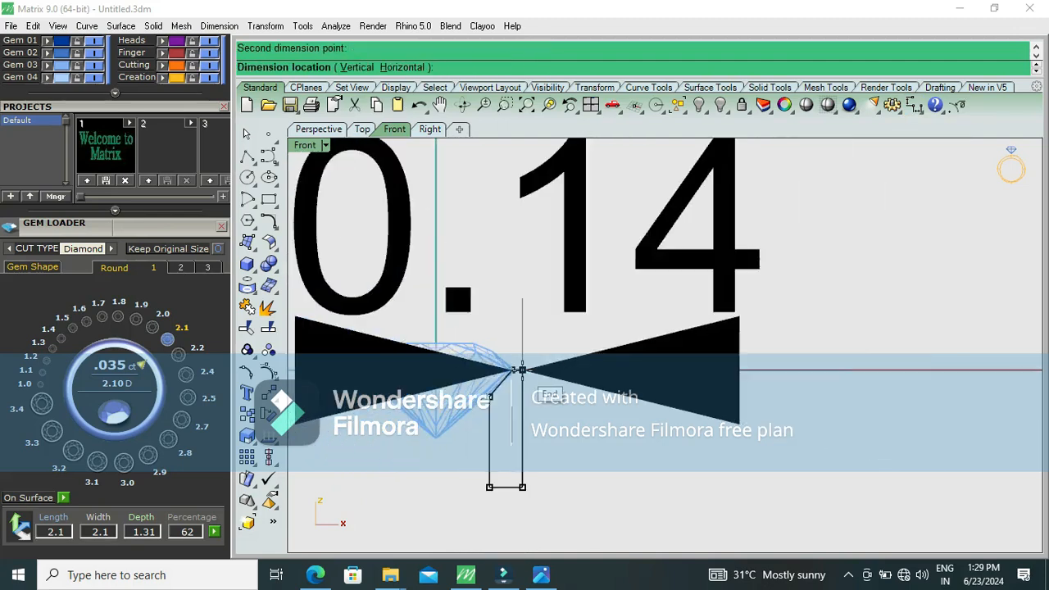
pyautogui.press('Escape')
# Step: Move both points of the profile's outer vertical edge slightly further away from the diamond
pyautogui.moveTo(516, 356); pyautogui.dragTo(542, 496)
pyautogui.scroll(4, 533, 424)
pyautogui.moveTo(563, 434); pyautogui.dragTo(572, 434)
pyautogui.click(597, 400)
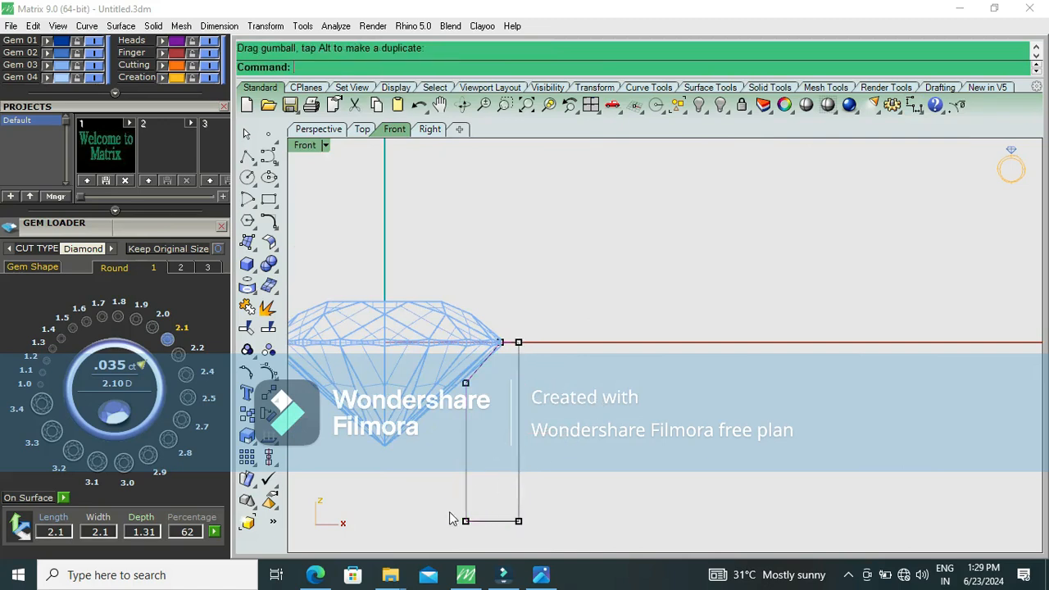
# Step: Move both points of the profile's inner vertical edge inward, toward the diamond's vertical axis
pyautogui.moveTo(448, 506); pyautogui.dragTo(467, 426, button='right')
pyautogui.moveTo(467, 491); pyautogui.dragTo(511, 303)
pyautogui.scroll(4, 512, 303)
pyautogui.moveTo(506, 407); pyautogui.dragTo(492, 445)
pyautogui.hotkey('ctrl', 'z')
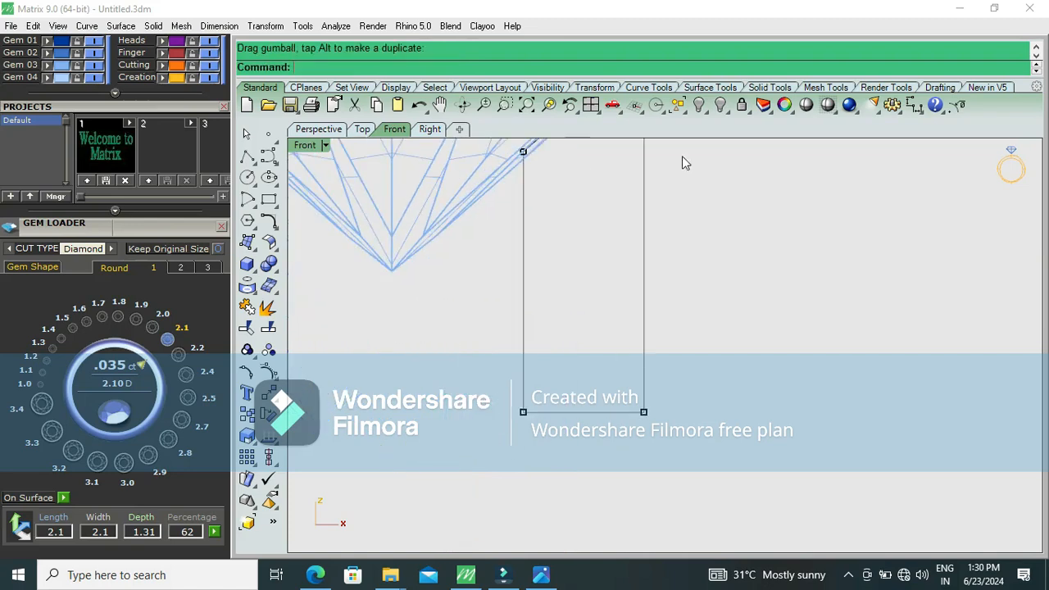
# Step: Measure the width of the profile's bottom edge after the inner edge's shift
pyautogui.click(913, 105)
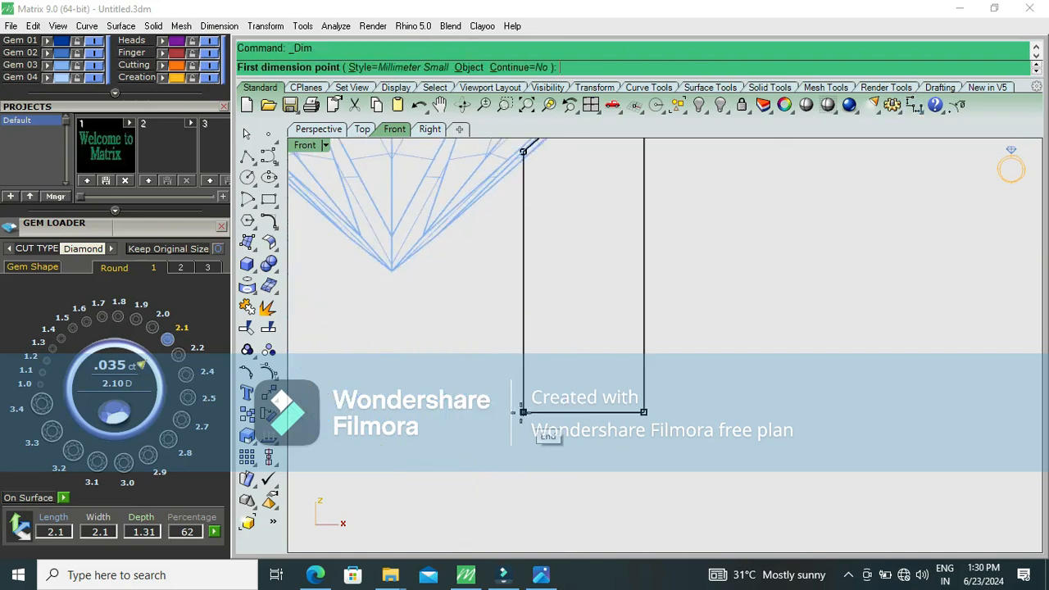
pyautogui.click(522, 412)
pyautogui.click(644, 412)
pyautogui.scroll(-5, 641, 449)
pyautogui.press('Escape')
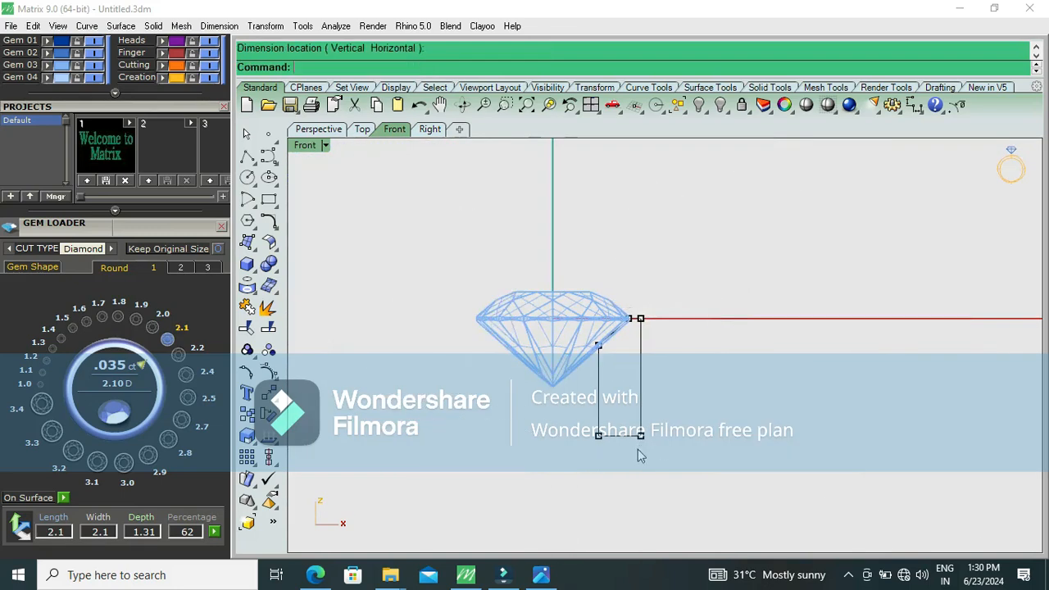
# Step: Shift the profile's inner vertical edge slightly further inward and lower its upper corner to the diamond's pavilion line
pyautogui.scroll(3, 641, 456)
pyautogui.moveTo(555, 468); pyautogui.dragTo(595, 254)
pyautogui.moveTo(624, 354); pyautogui.dragTo(618, 354)
pyautogui.scroll(3, 603, 307)
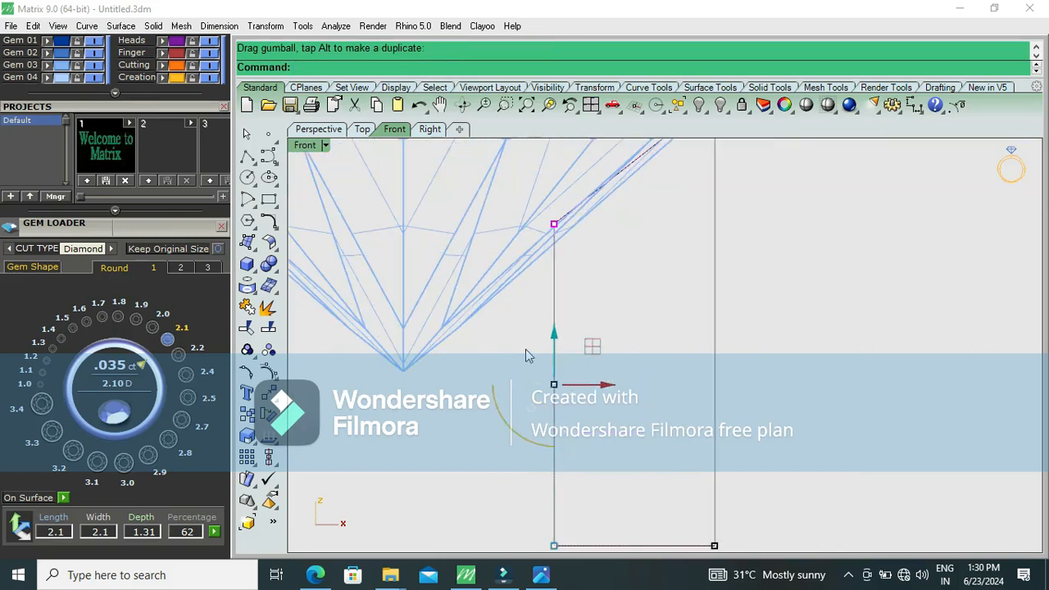
pyautogui.click(555, 223)
pyautogui.moveTo(553, 177); pyautogui.dragTo(554, 200)
pyautogui.scroll(-3, 632, 221)
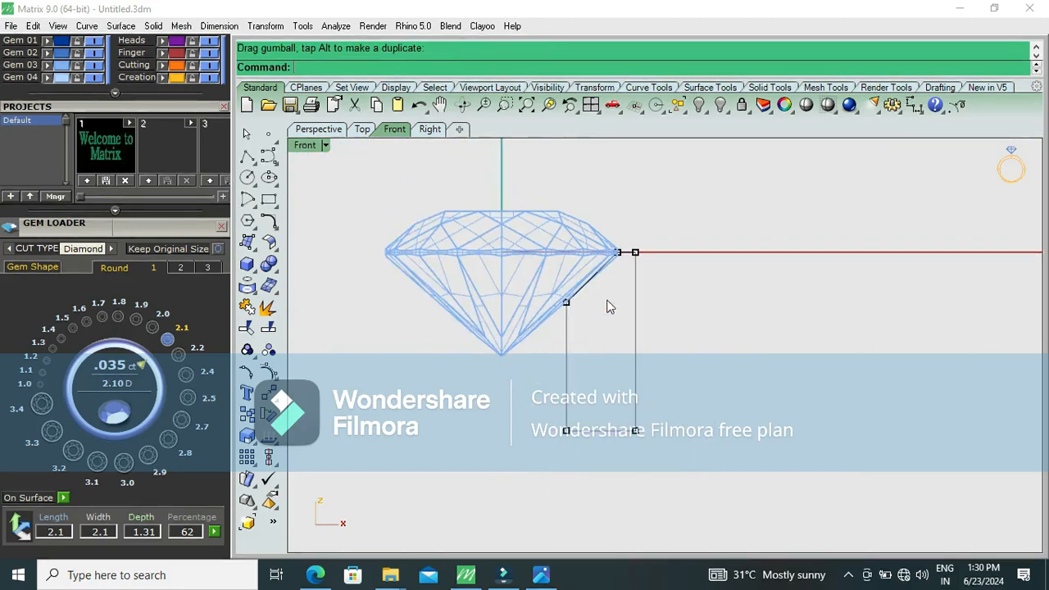
# Step: Move the profile's girdle corner slightly inward along the top edge and turn off the control points
pyautogui.scroll(3, 606, 308)
pyautogui.moveTo(621, 286); pyautogui.dragTo(651, 238)
pyautogui.press('Escape')
pyautogui.press('Escape')
pyautogui.moveTo(621, 311); pyautogui.dragTo(613, 374, button='right')
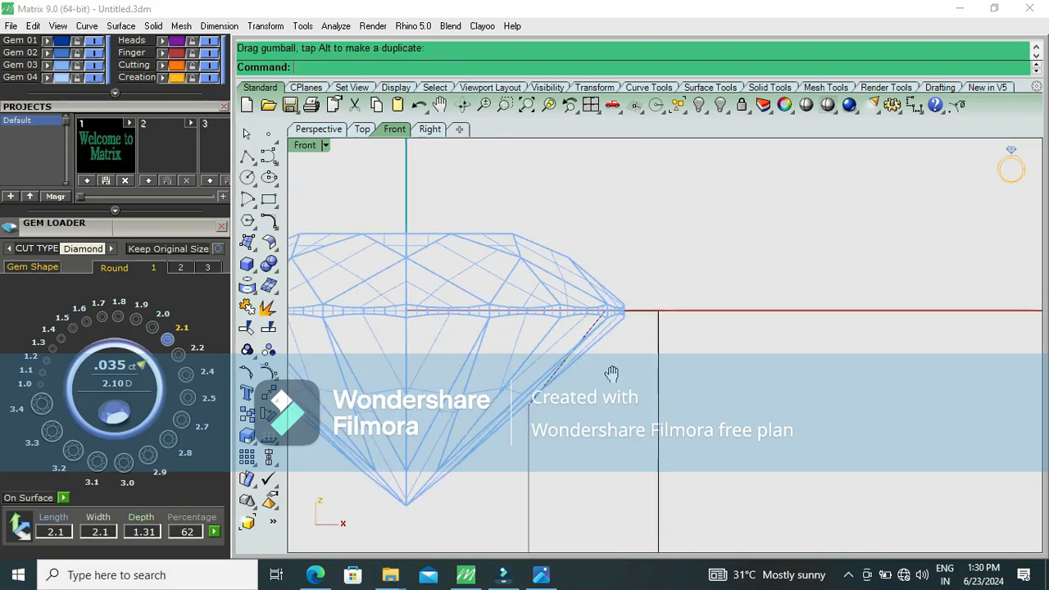
# Step: Raise the diamond slightly so its girdle sits above the profile's top edge
pyautogui.click(555, 271)
pyautogui.moveTo(407, 315); pyautogui.dragTo(407, 274)
pyautogui.click(538, 397)
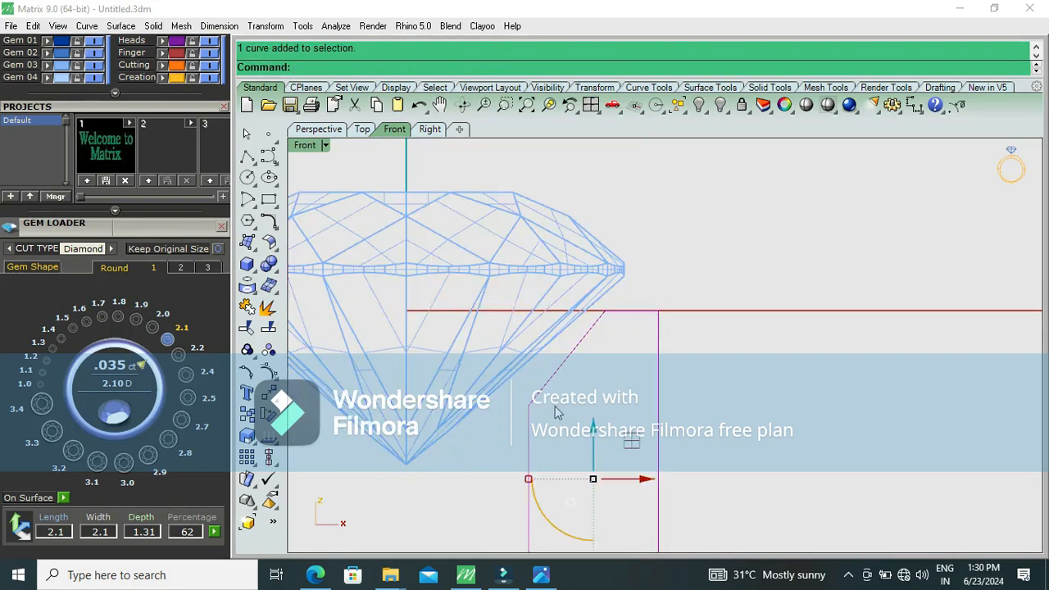
pyautogui.press('Escape')
# Step: Turn on the profile's control points, raise its upper inner corner close to the pavilion, and turn the points off
pyautogui.click(546, 381)
pyautogui.rightClick(552, 390)
pyautogui.press('Escape')
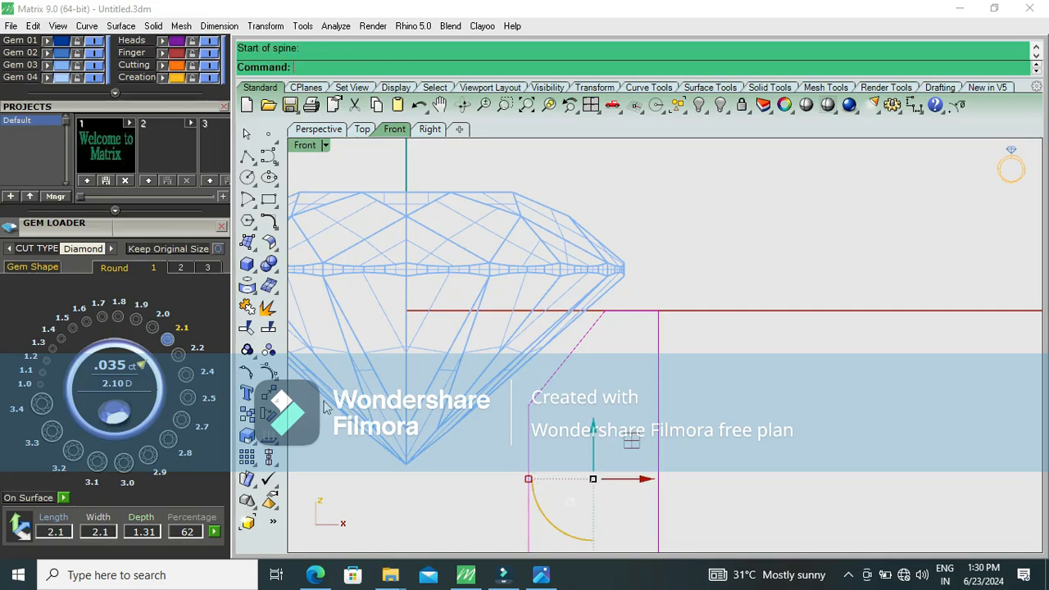
pyautogui.click(269, 371)
pyautogui.moveTo(563, 375); pyautogui.dragTo(521, 335)
pyautogui.press('Escape')
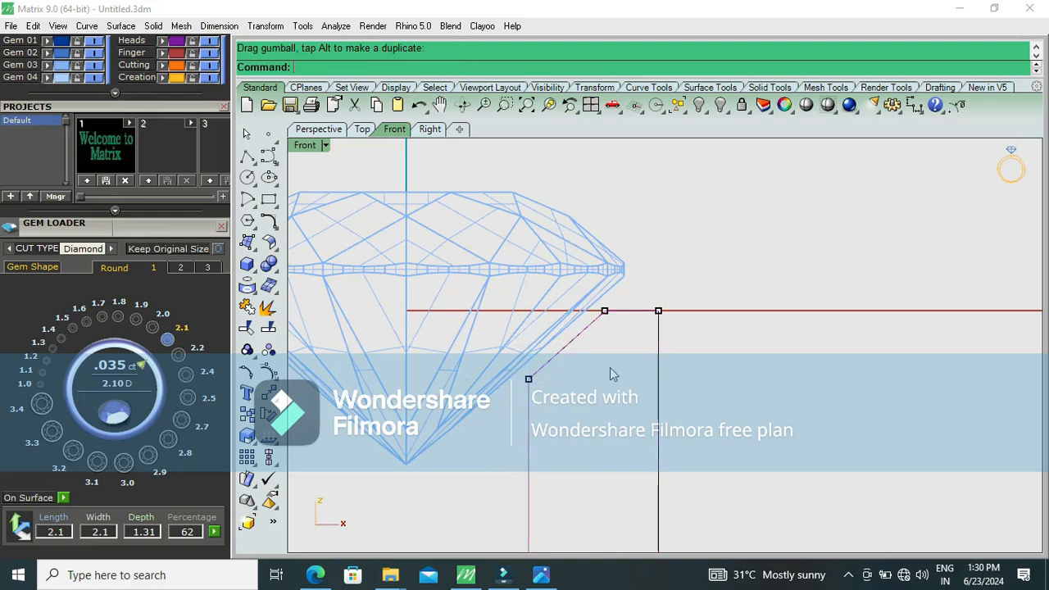
pyautogui.press('Escape')
# Step: Revolve the closed profile full circle around the vertical axis through the origin (0)
pyautogui.scroll(-8, 613, 371)
pyautogui.moveTo(649, 437); pyautogui.dragTo(637, 361, button='right')
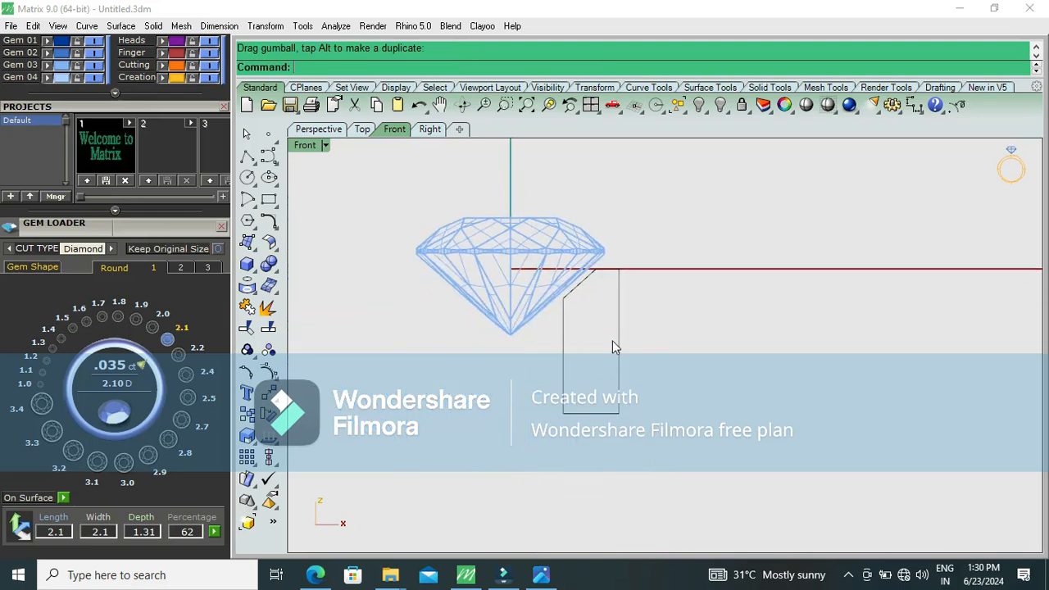
pyautogui.click(614, 342)
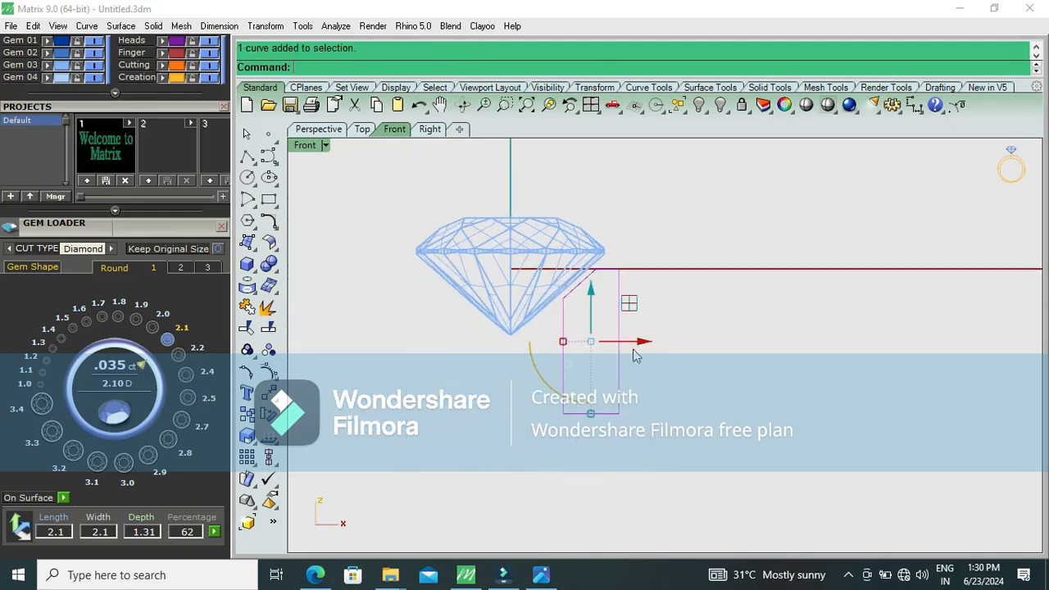
pyautogui.click(248, 252)
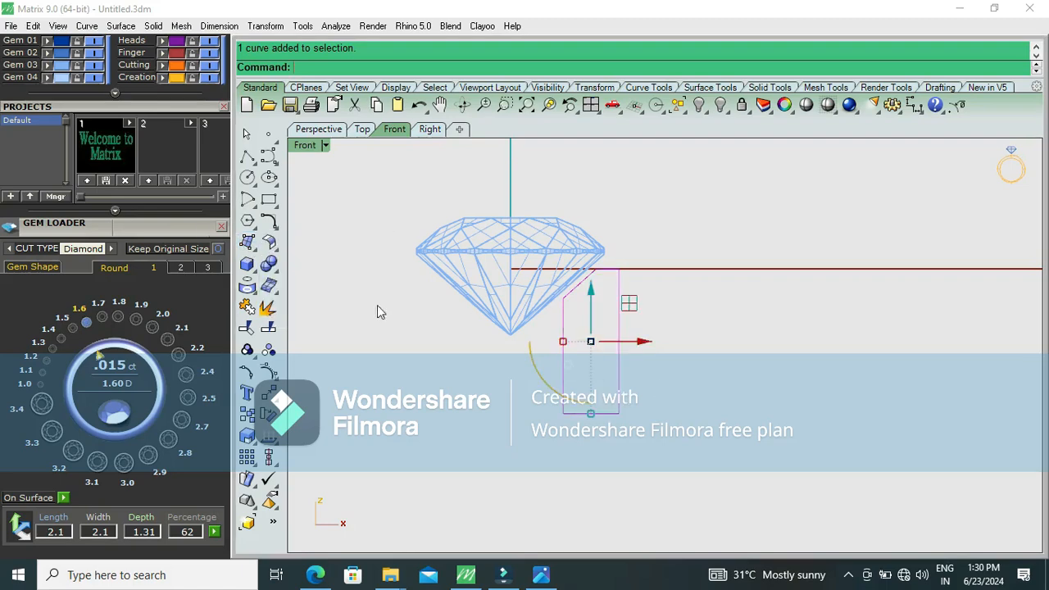
pyautogui.click(248, 241)
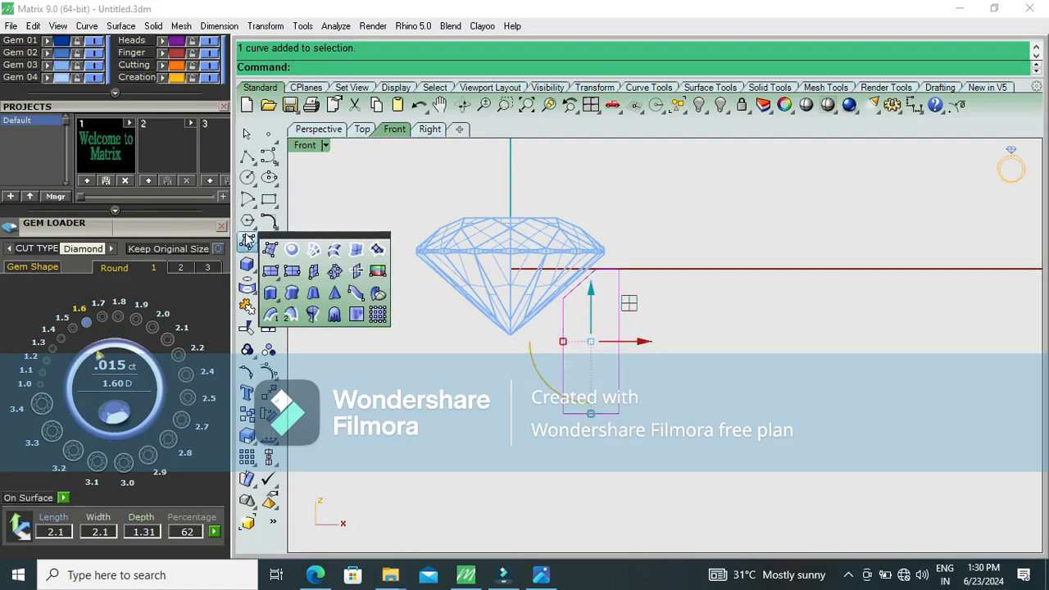
pyautogui.click(292, 314)
pyautogui.write('0')
pyautogui.press('Return')
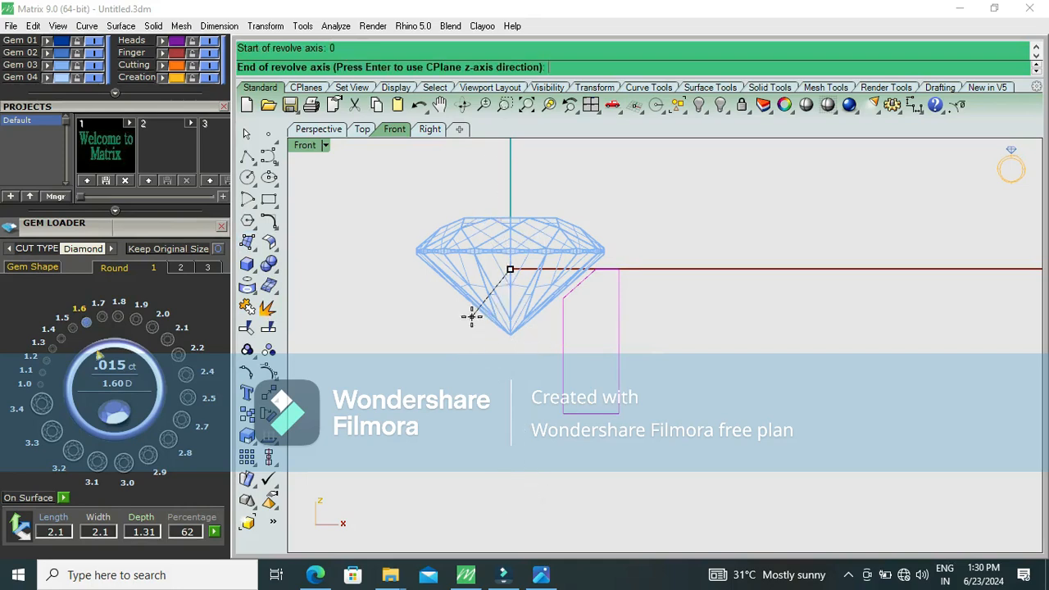
pyautogui.click(500, 496)
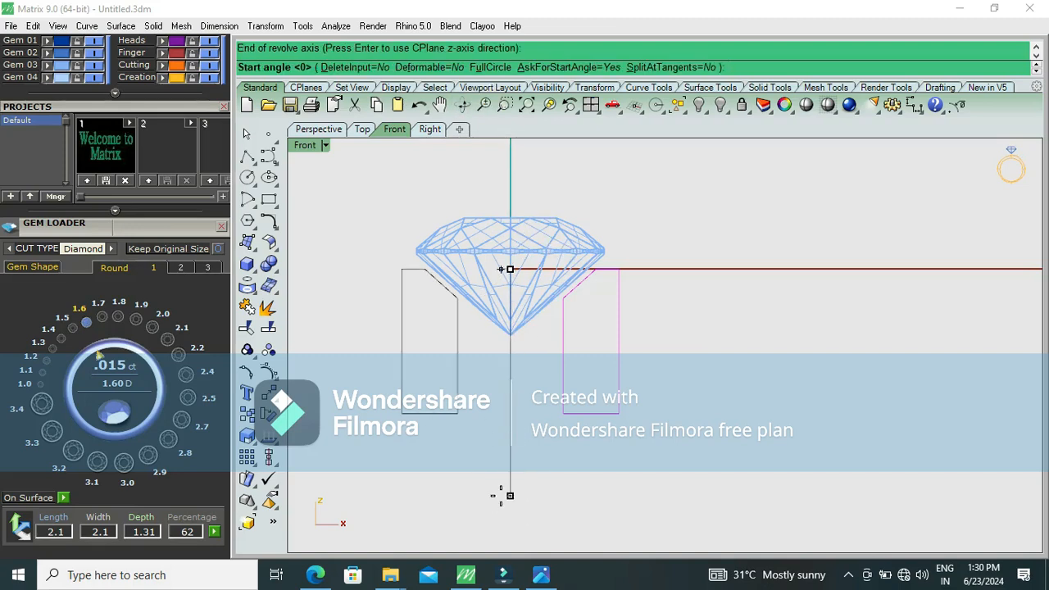
pyautogui.click(490, 67)
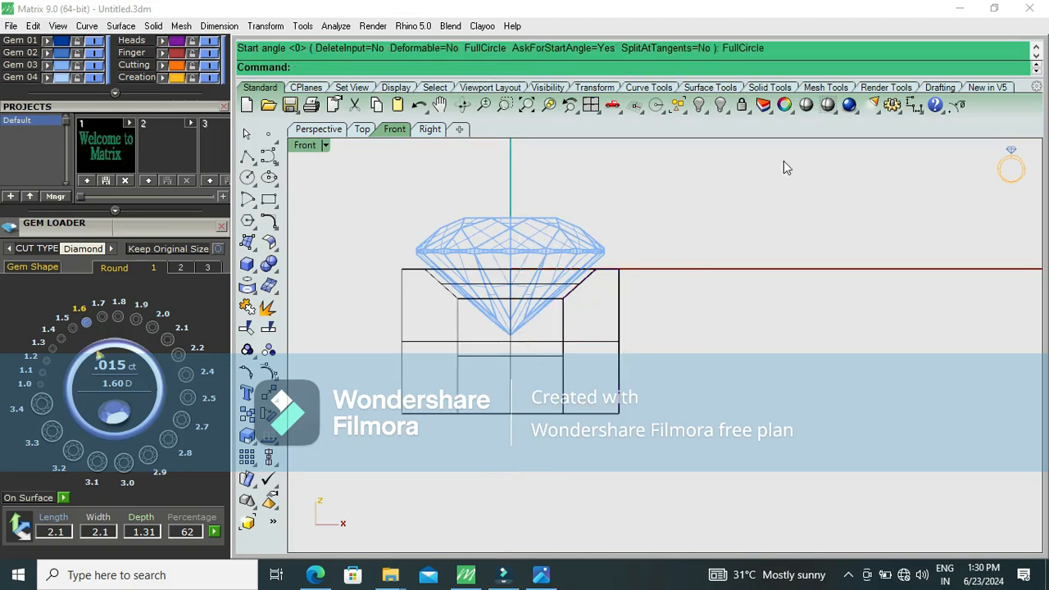
# Step: Examine the revolved setting shaded from the Top and in wireframe from the Front, and undo the revolve
pyautogui.click(805, 105)
pyautogui.hotkey('ctrl', 'F1')
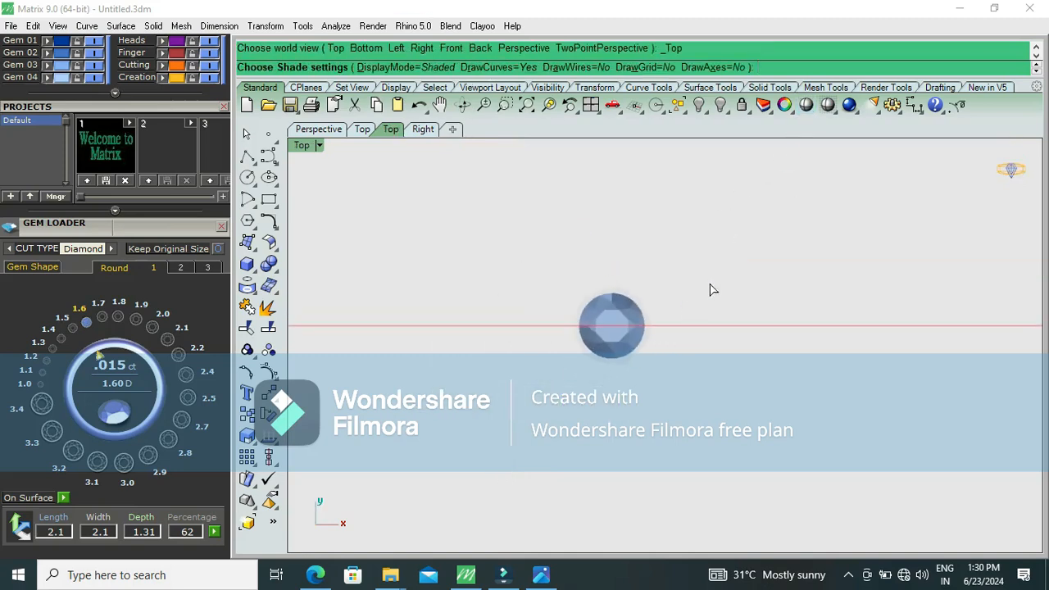
pyautogui.hotkey('ctrl', 'F2')
pyautogui.scroll(-6, 604, 364)
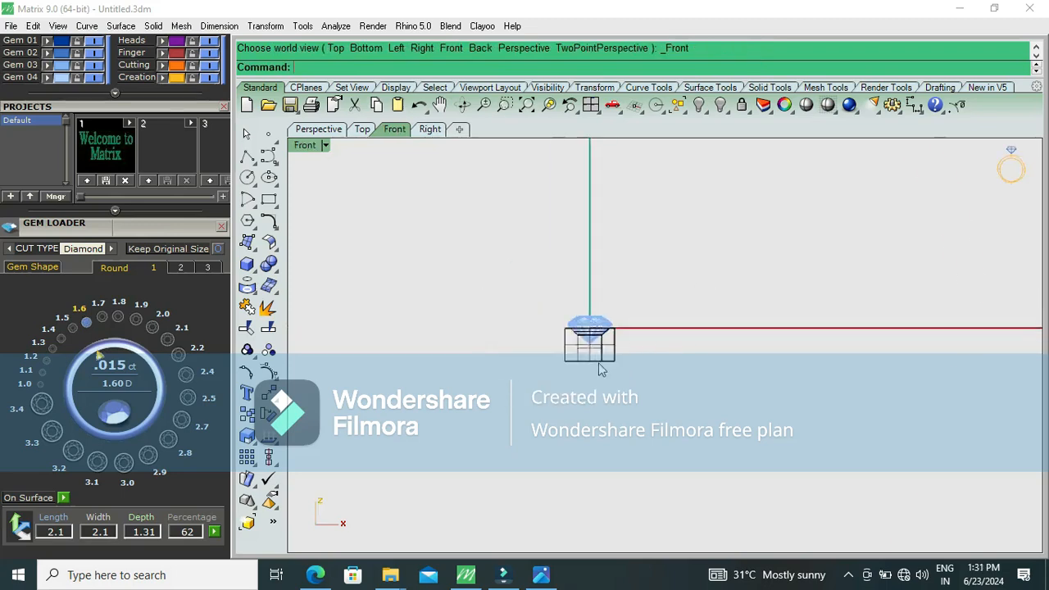
pyautogui.scroll(-1, 604, 368)
pyautogui.scroll(3, 604, 368)
pyautogui.scroll(5, 604, 367)
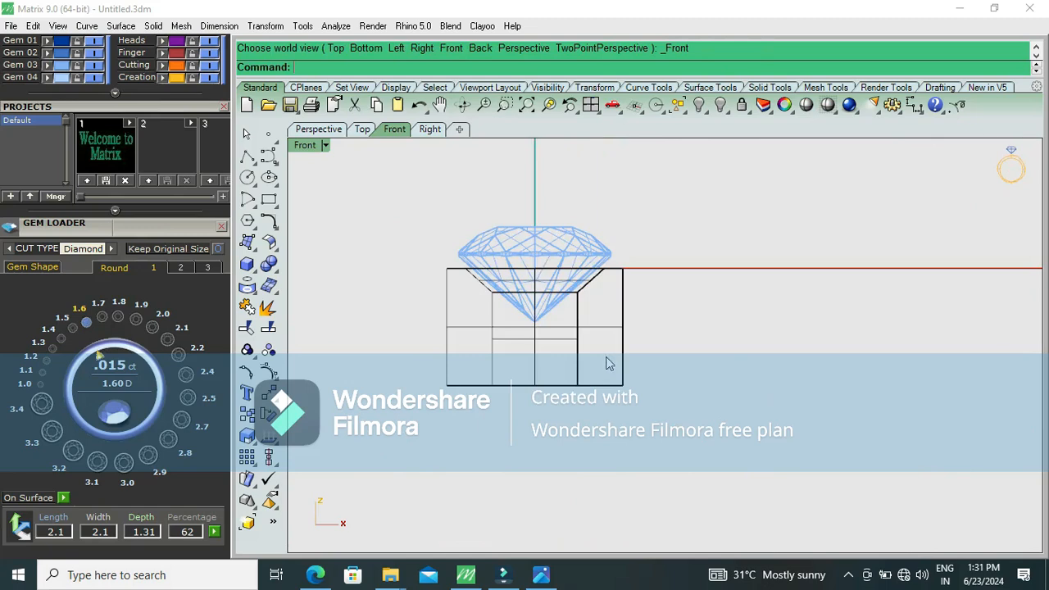
pyautogui.scroll(-3, 702, 355)
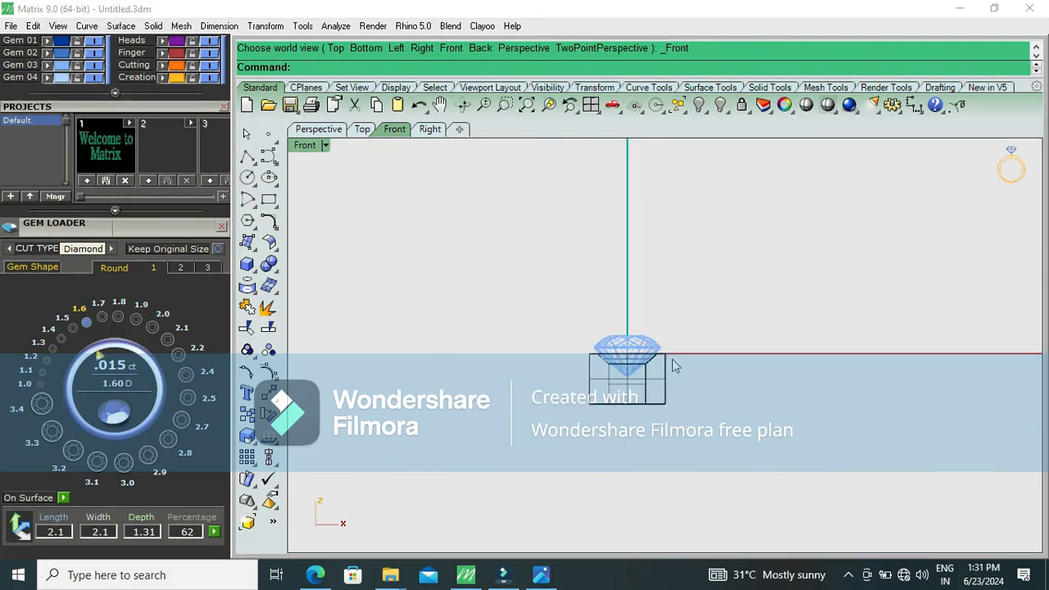
pyautogui.scroll(2, 672, 359)
pyautogui.hotkey('ctrl', 'z')
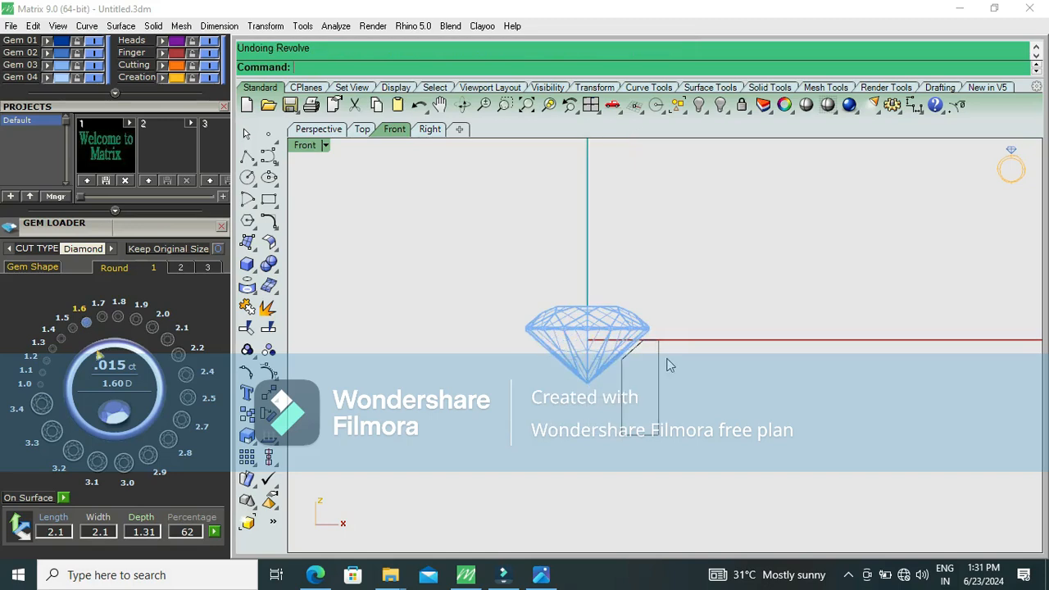
# Step: Copy the diamond straight up from the origin to the top of the bangle's outer circle
pyautogui.click(651, 327)
pyautogui.scroll(-3, 410, 508)
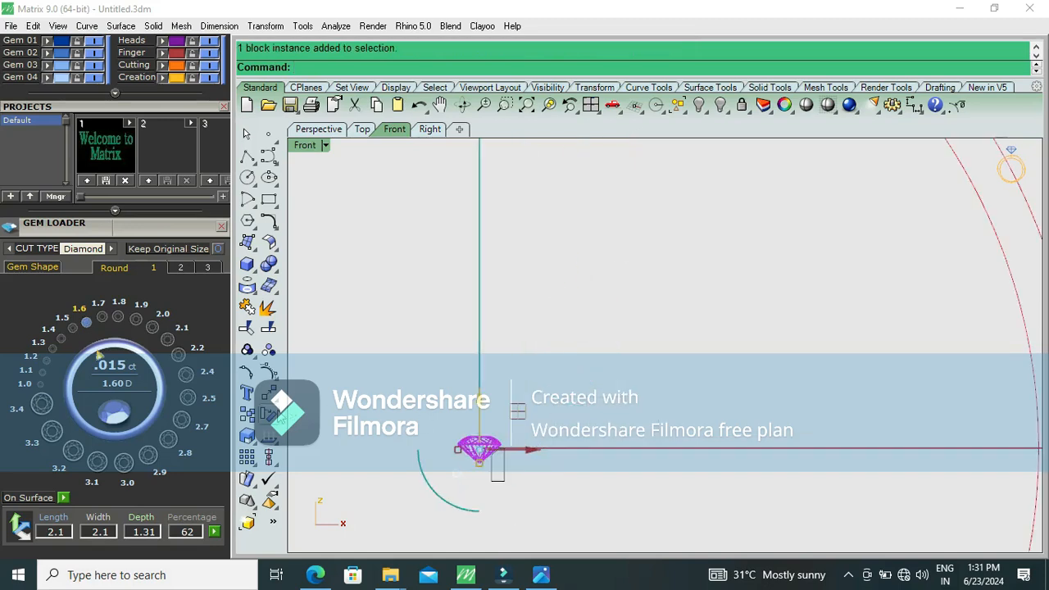
pyautogui.click(246, 416)
pyautogui.scroll(-5, 498, 311)
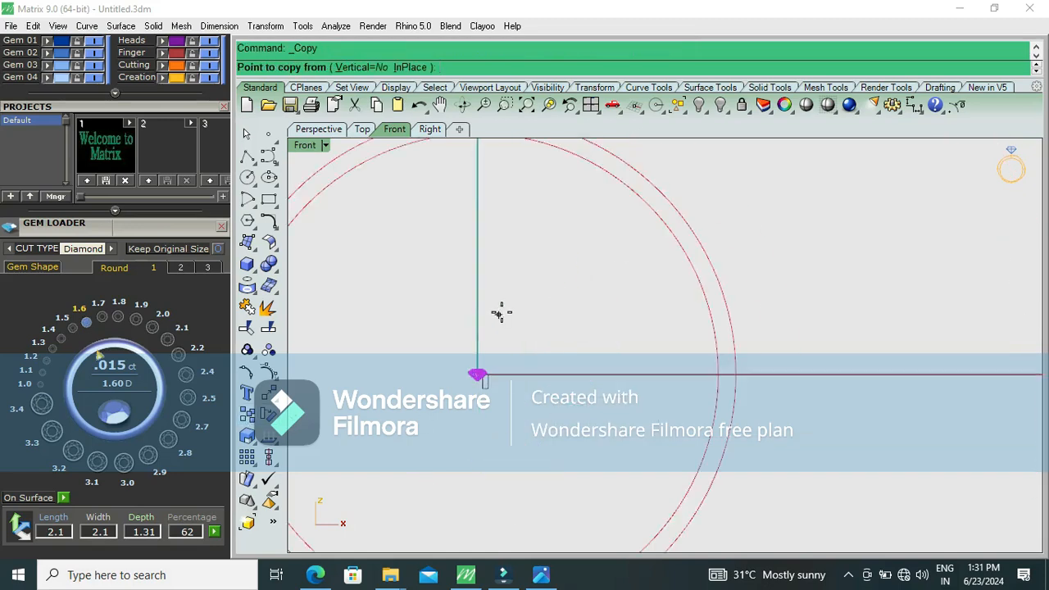
pyautogui.click(523, 383)
pyautogui.click(523, 247)
pyautogui.press('Return')
pyautogui.scroll(5, 442, 354)
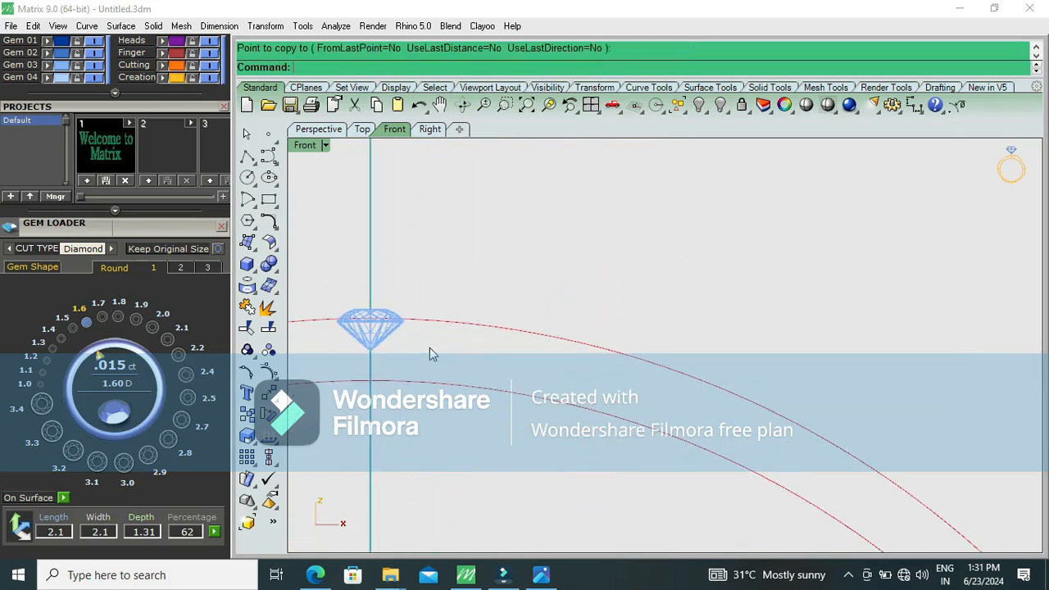
# Step: Adjust the copied diamond's height slightly to seat it at the top of the outer circle, accepting the history warning
pyautogui.moveTo(429, 348); pyautogui.dragTo(647, 290, button='right')
pyautogui.click(584, 255)
pyautogui.scroll(2, 585, 246)
pyautogui.moveTo(588, 248); pyautogui.dragTo(590, 234)
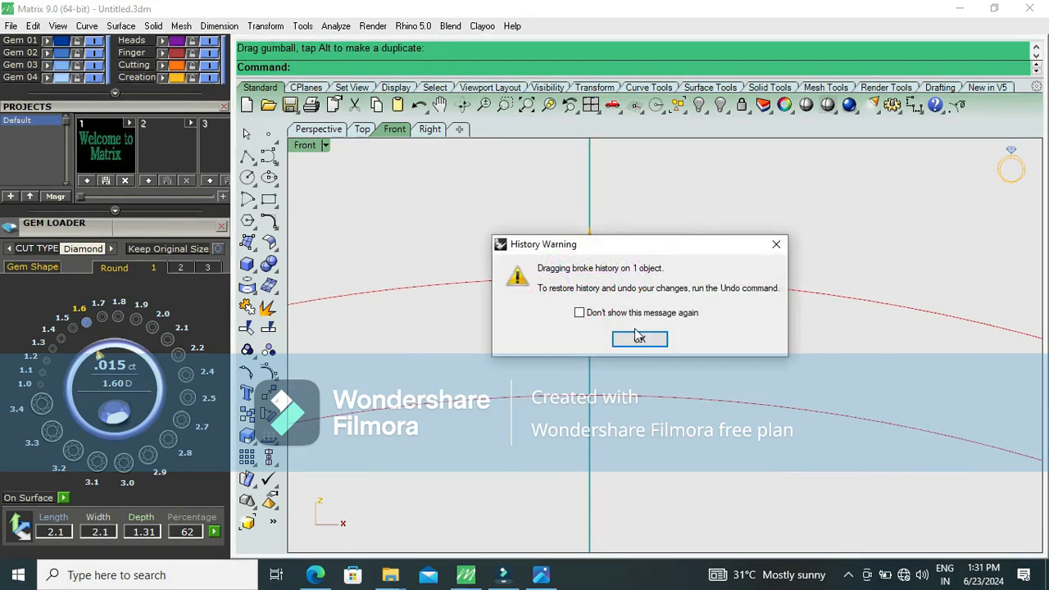
pyautogui.click(639, 338)
pyautogui.click(655, 217)
pyautogui.click(632, 252)
pyautogui.moveTo(584, 230); pyautogui.dragTo(585, 235)
# Step: Start a polar array of the top diamond around the origin (0) with 50 items over 360 degrees
pyautogui.scroll(-14, 642, 222)
pyautogui.rightClick(643, 221)
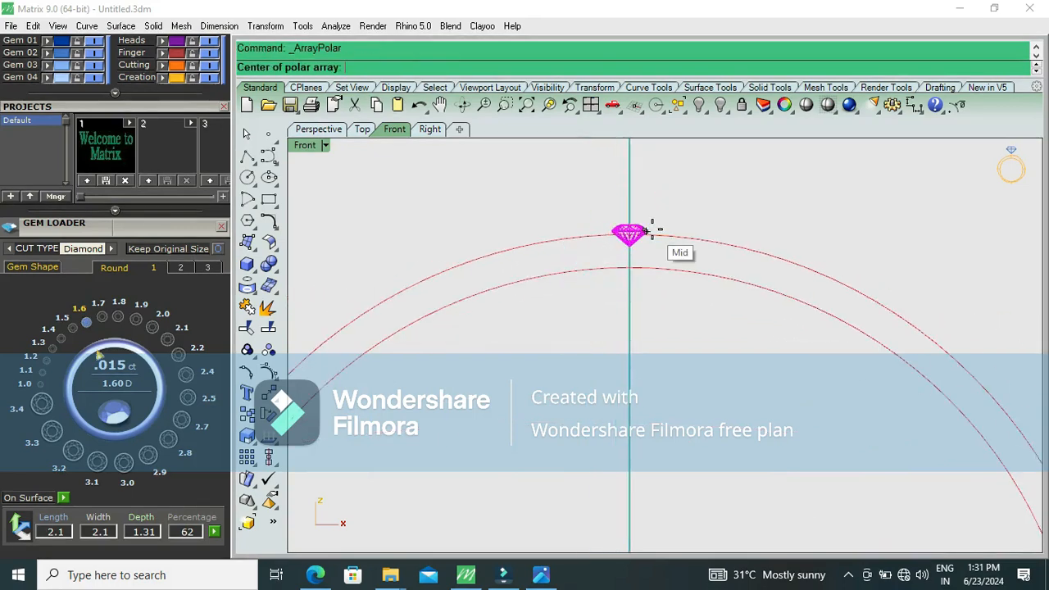
pyautogui.write('0')
pyautogui.press('Return')
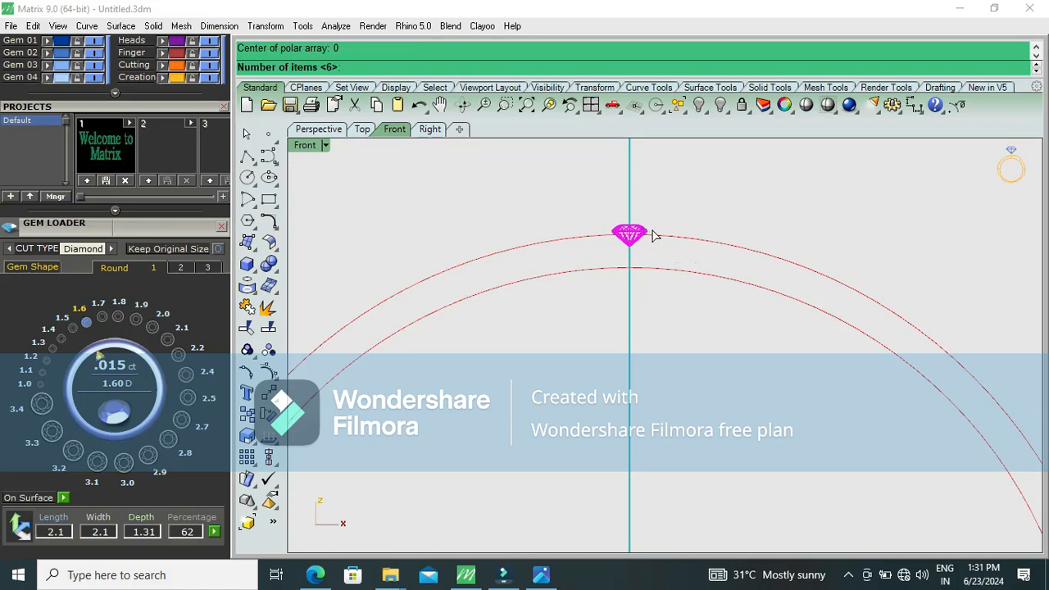
pyautogui.press('Return')
pyautogui.press('Return')
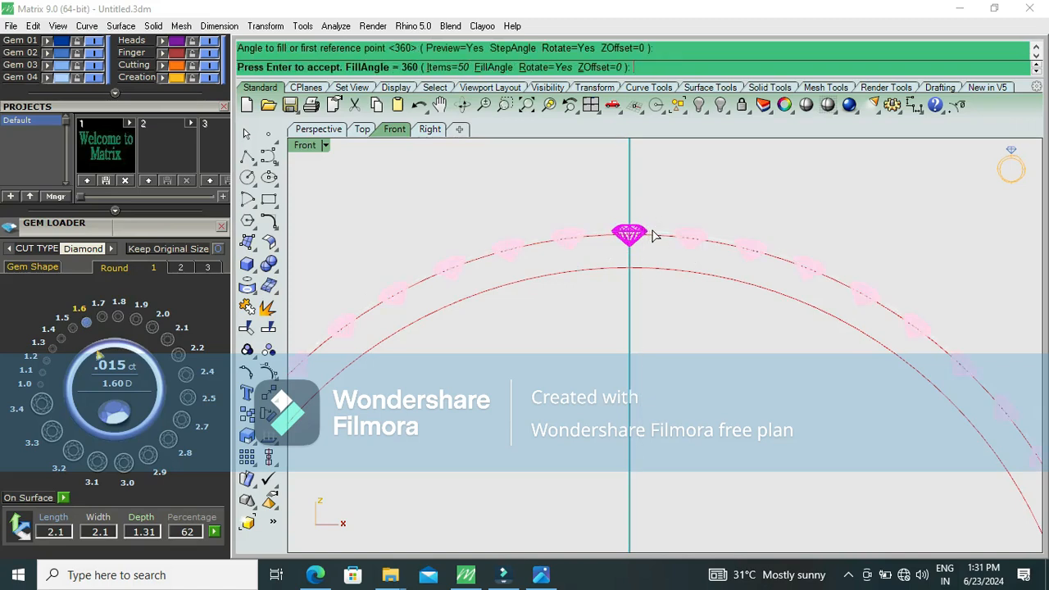
# Step: Preview the diamond polar array with item counts of 60, 65 and 75 to compare the stone spacing
pyautogui.click(466, 69)
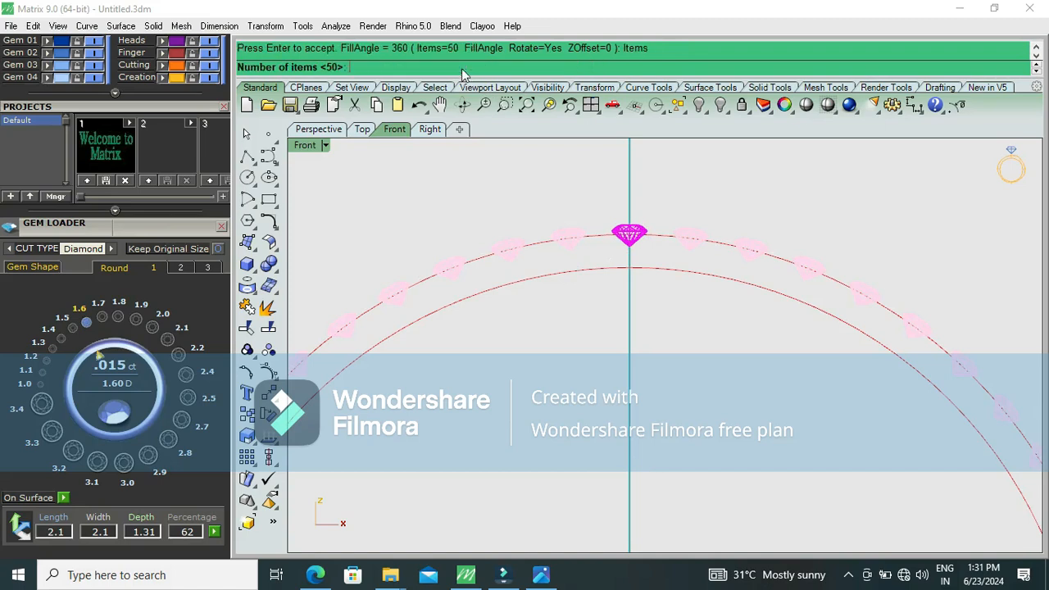
pyautogui.write('60')
pyautogui.press('Return')
pyautogui.scroll(3, 612, 202)
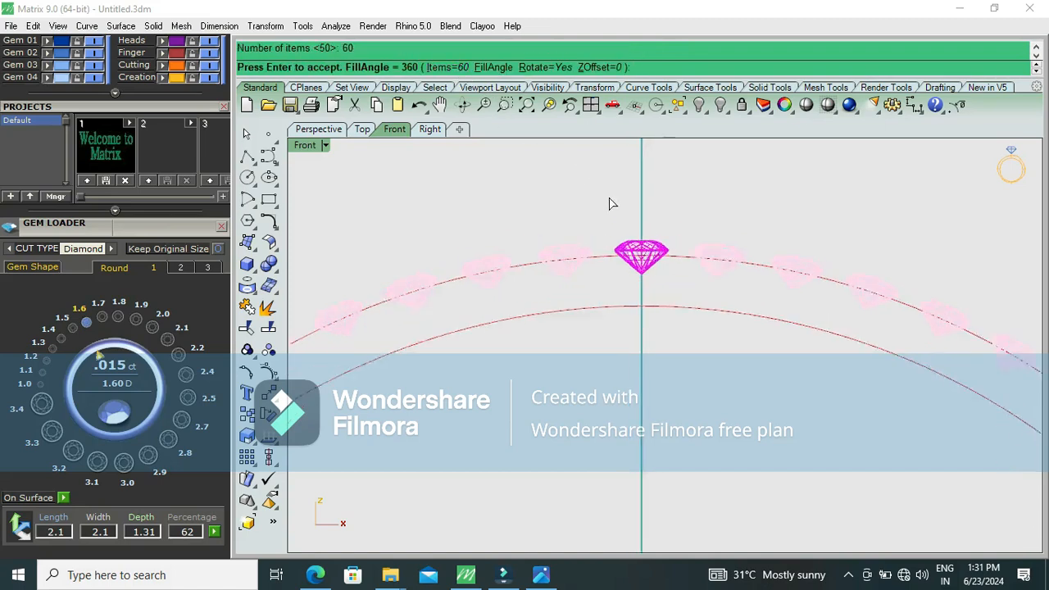
pyautogui.click(449, 67)
pyautogui.write('65')
pyautogui.press('Return')
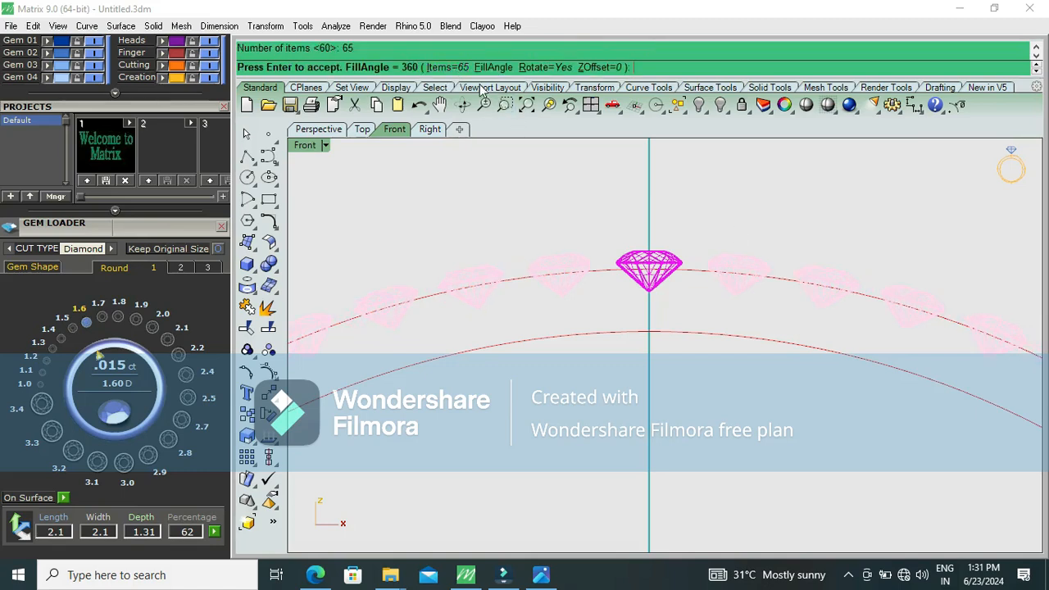
pyautogui.click(457, 68)
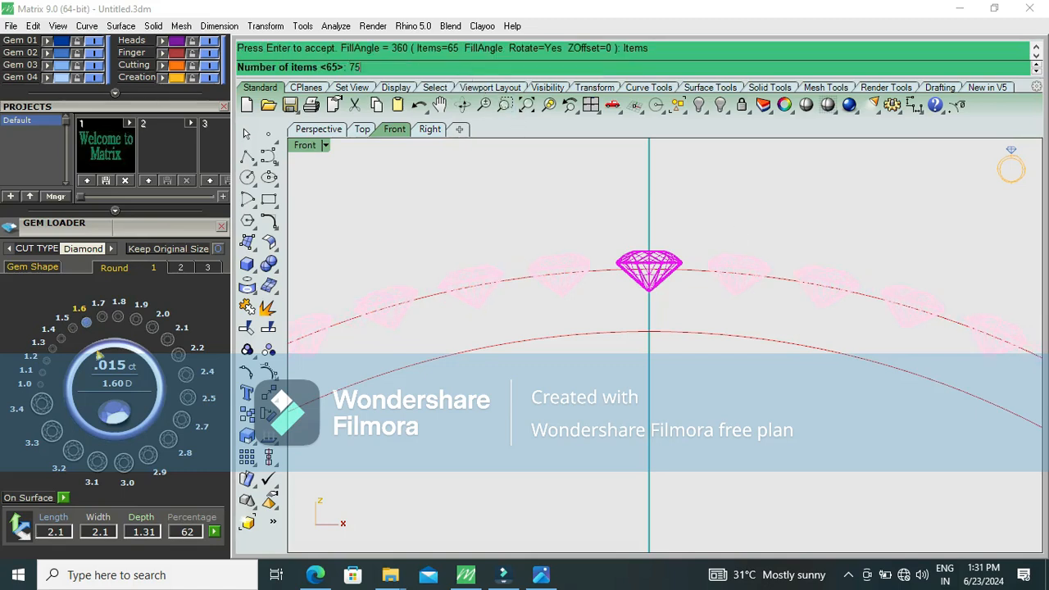
pyautogui.write('75')
pyautogui.press('Return')
pyautogui.scroll(5, 686, 269)
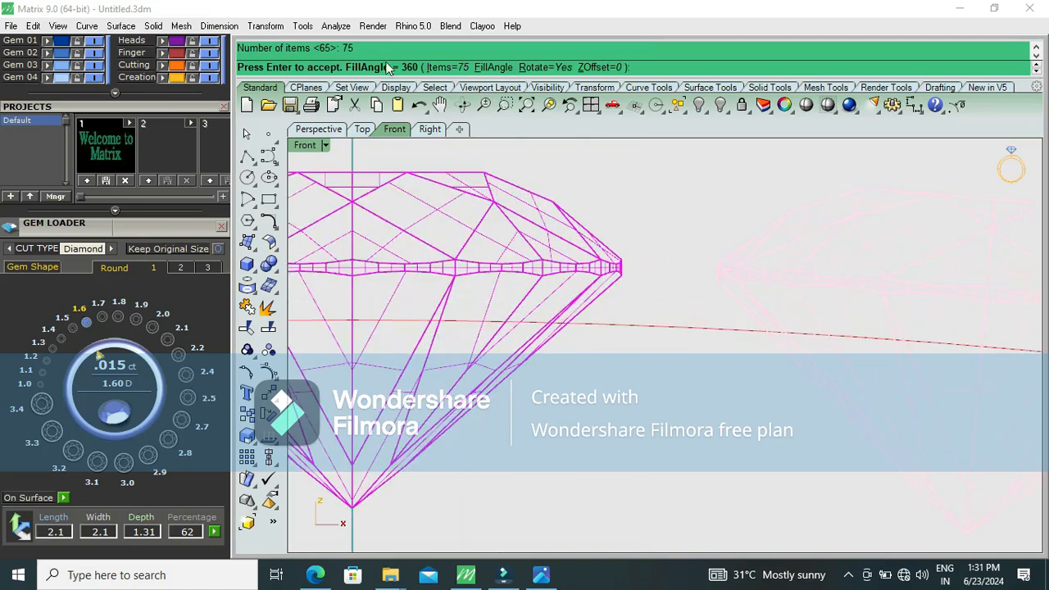
# Step: Try 85 items in the diamond array, reduce the count to 82 and accept the array
pyautogui.click(450, 67)
pyautogui.write('85')
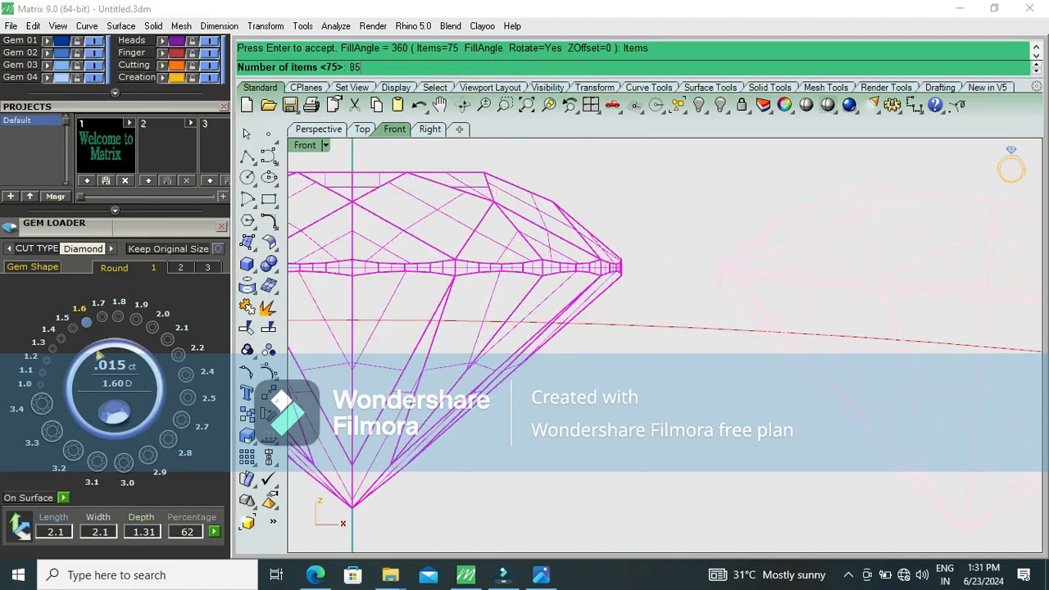
pyautogui.press('Return')
pyautogui.scroll(2, 622, 262)
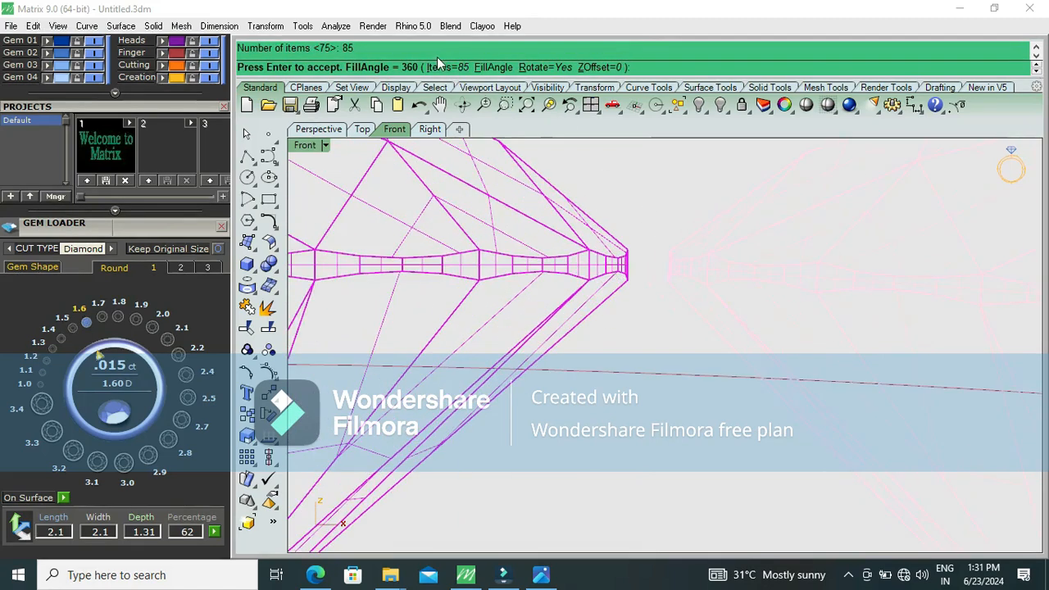
pyautogui.click(443, 66)
pyautogui.write('82')
pyautogui.press('Return')
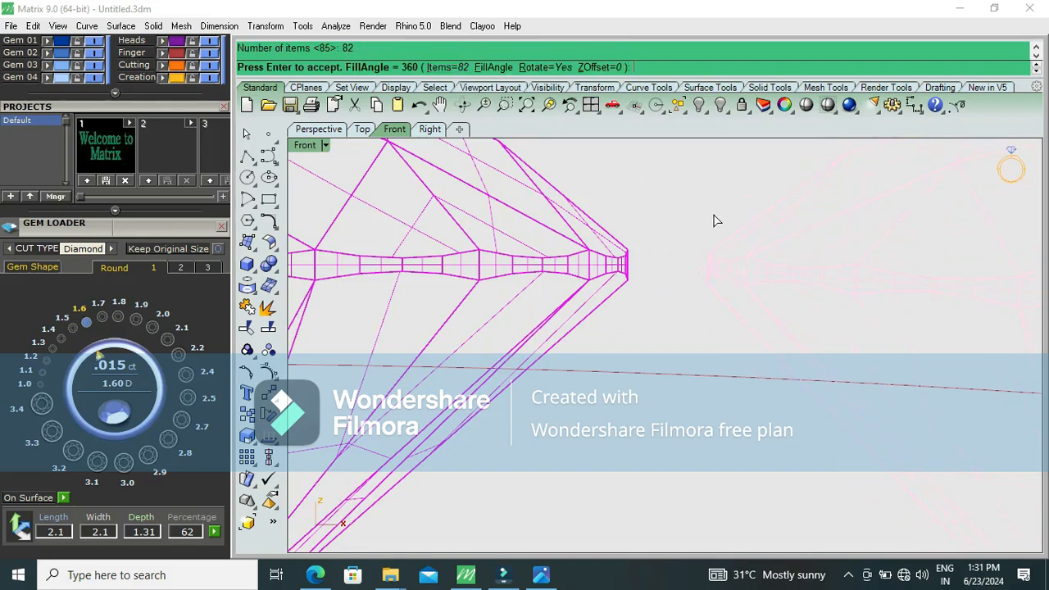
pyautogui.press('Return')
# Step: Measure the gap between the top diamond and its neighbour with an aligned dimension, without placing the dimension
pyautogui.click(916, 107)
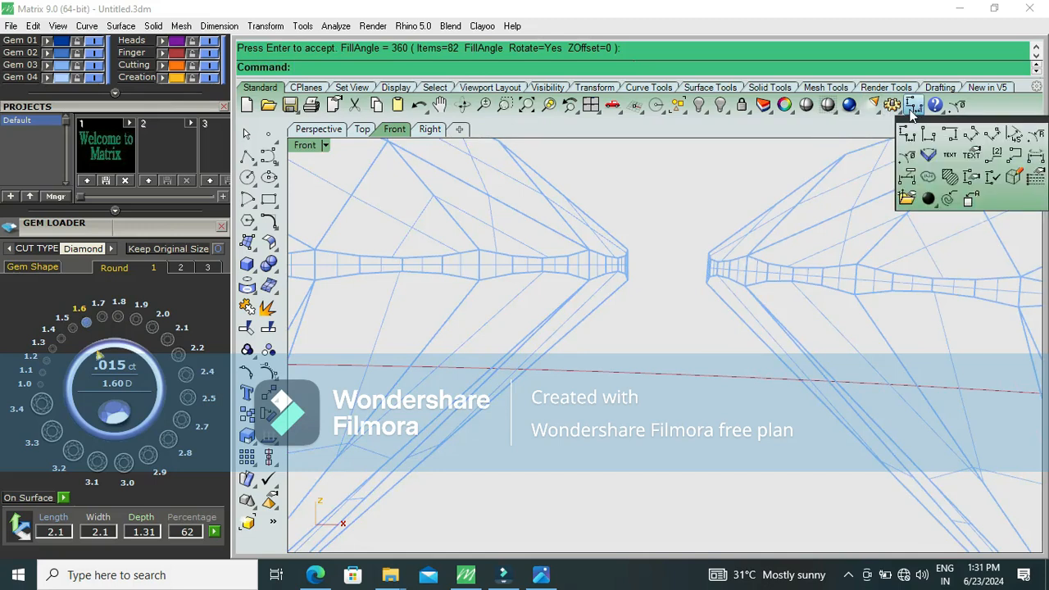
pyautogui.click(972, 136)
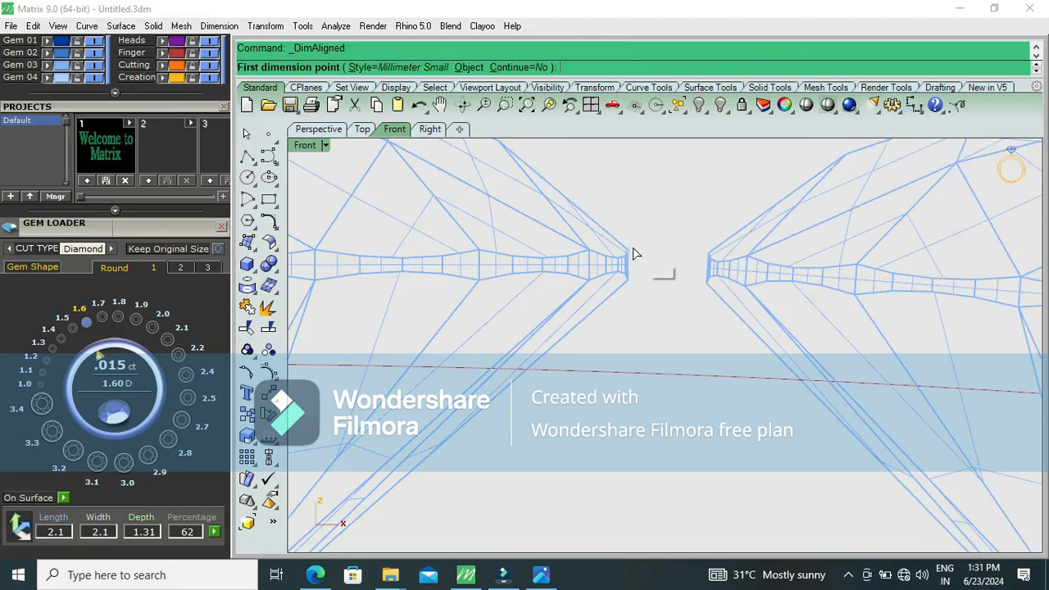
pyautogui.click(627, 248)
pyautogui.click(706, 251)
pyautogui.scroll(-8, 702, 252)
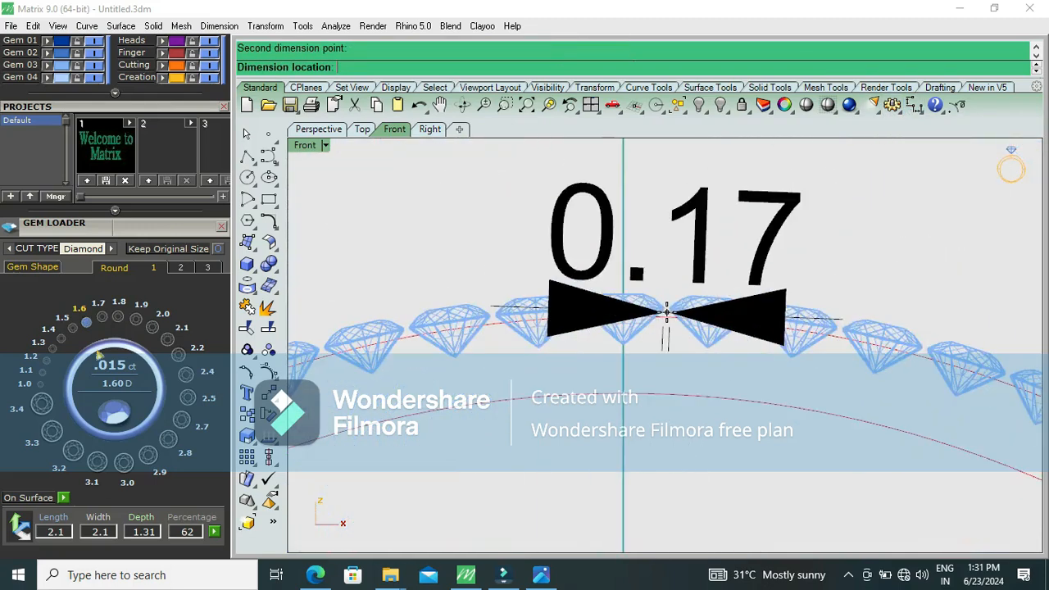
pyautogui.scroll(-3, 664, 315)
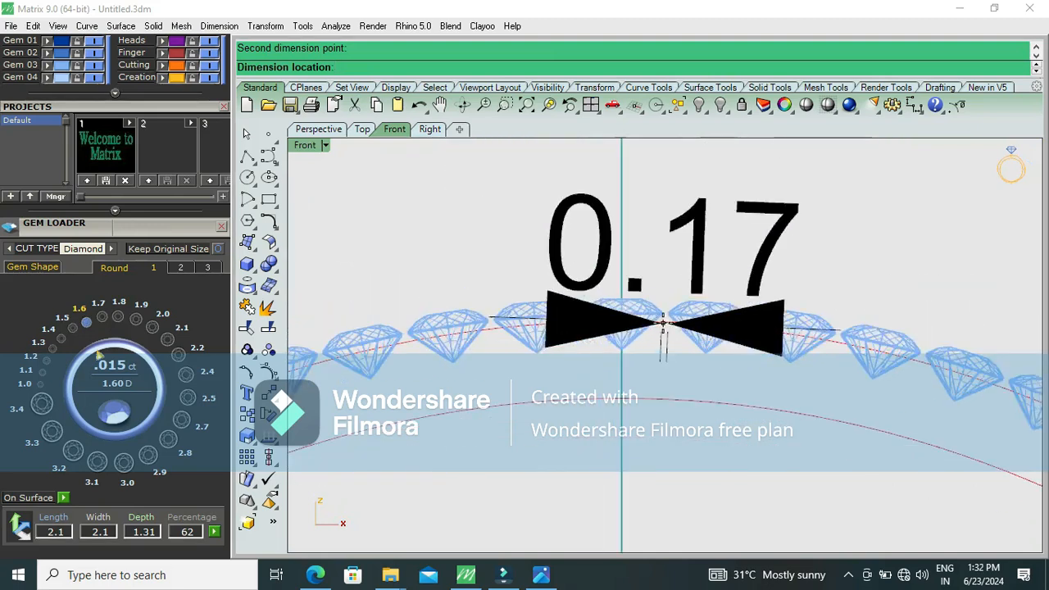
pyautogui.press('Escape')
pyautogui.scroll(5, 663, 324)
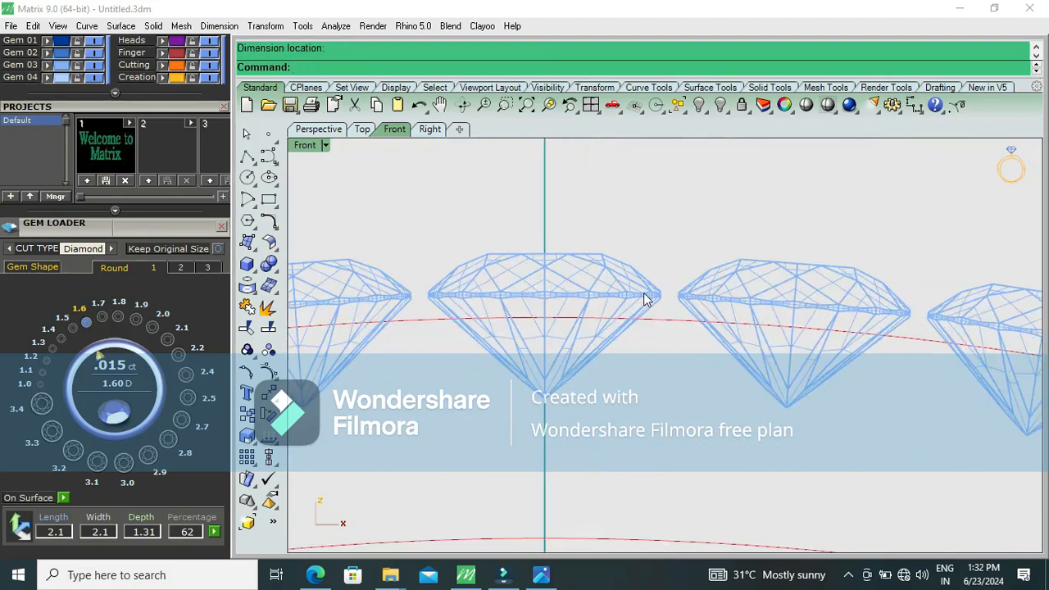
# Step: Undo the 82-item array and polar-array the top diamond around the origin (0) with 80 items over 360 degrees
pyautogui.hotkey('ctrl', 'z')
pyautogui.click(639, 293)
pyautogui.press('Return')
pyautogui.write('0')
pyautogui.press('Return')
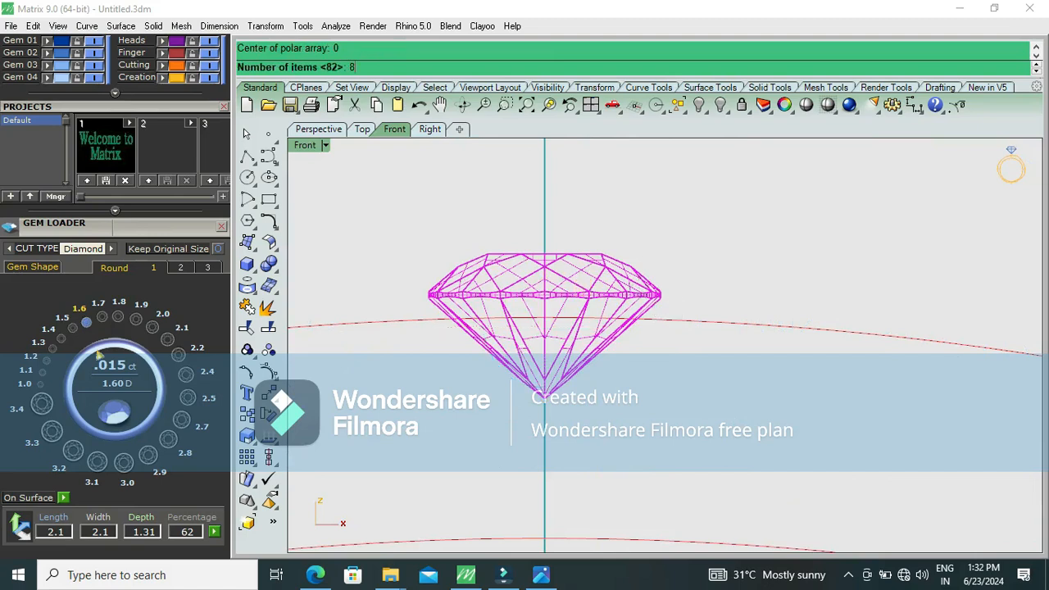
pyautogui.press('Return')
pyautogui.press('Return')
pyautogui.press('Return')
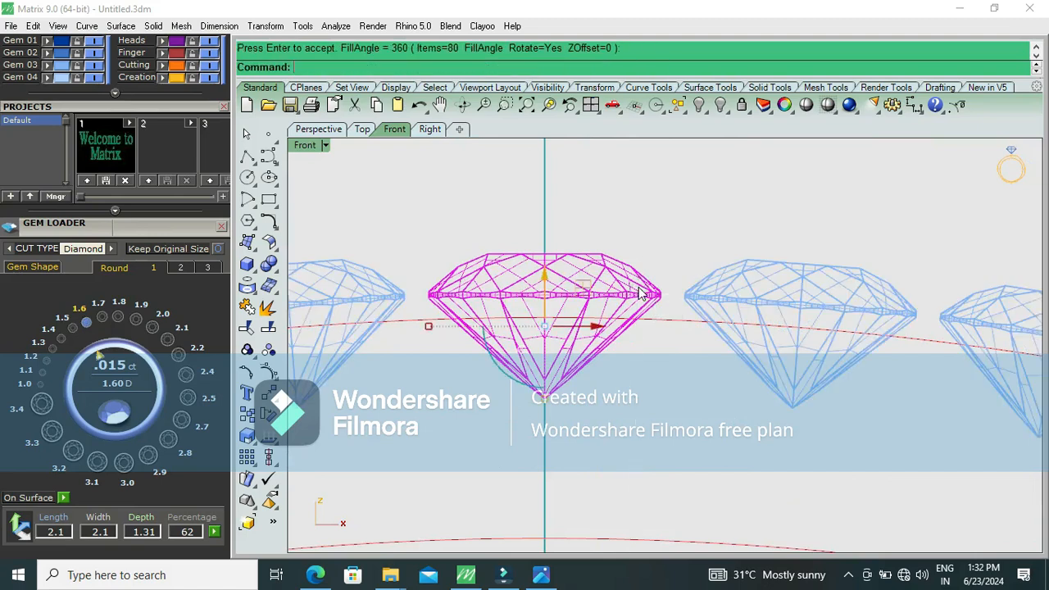
# Step: Measure the gap between adjacent stones of the 80-item array with an aligned dimension, leaving no dimension behind
pyautogui.click(913, 104)
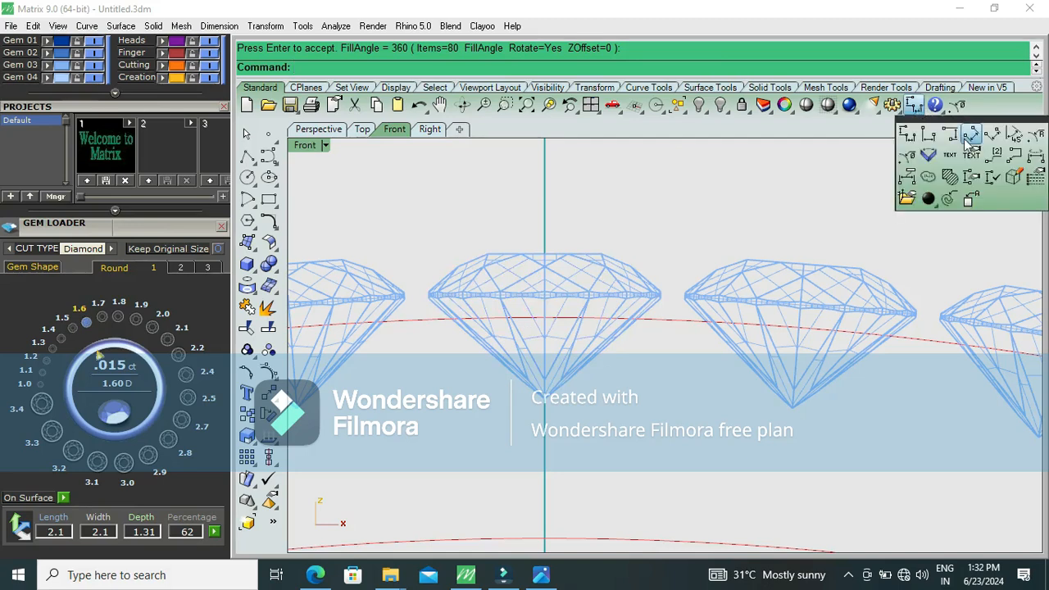
pyautogui.click(918, 168)
pyautogui.click(664, 292)
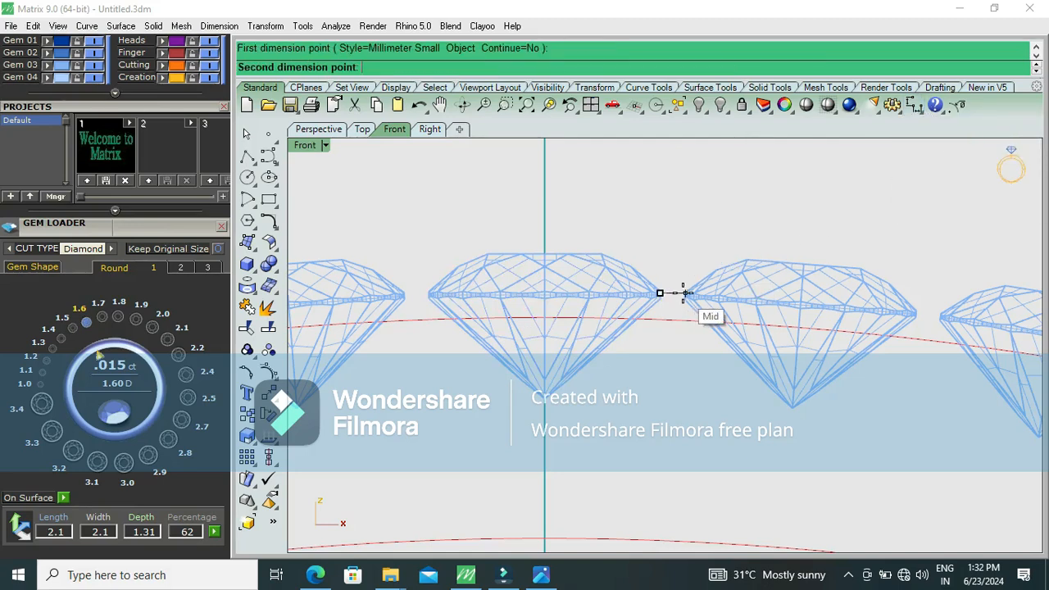
pyautogui.click(684, 293)
pyautogui.scroll(-5, 684, 292)
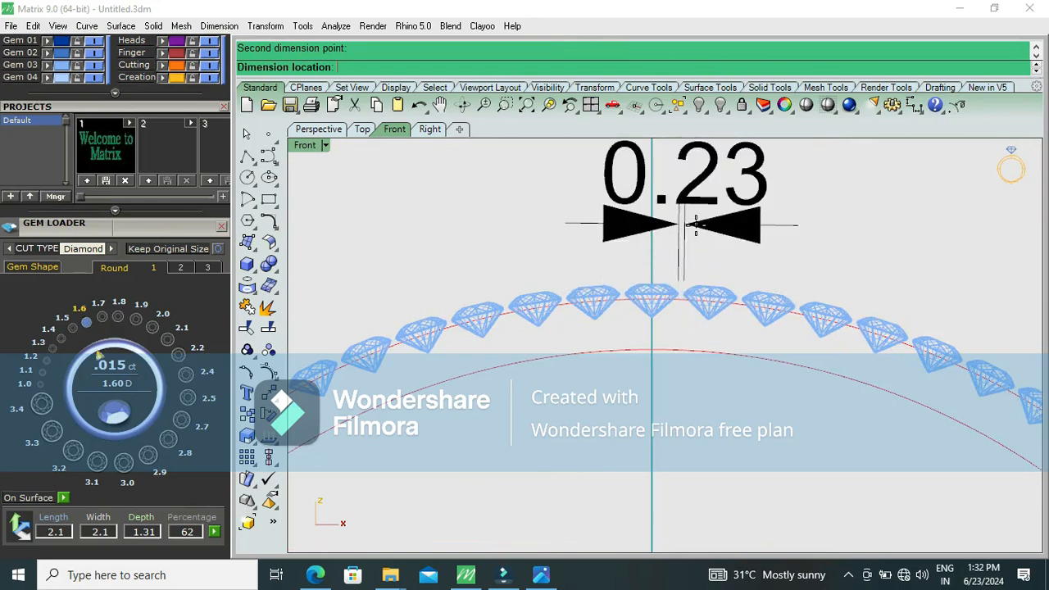
pyautogui.press('Escape')
# Step: Examine the diamond array from the Top, shaded in Perspective and from the Front, and undo the array
pyautogui.hotkey('ctrl', 'F1')
pyautogui.scroll(-5, 700, 267)
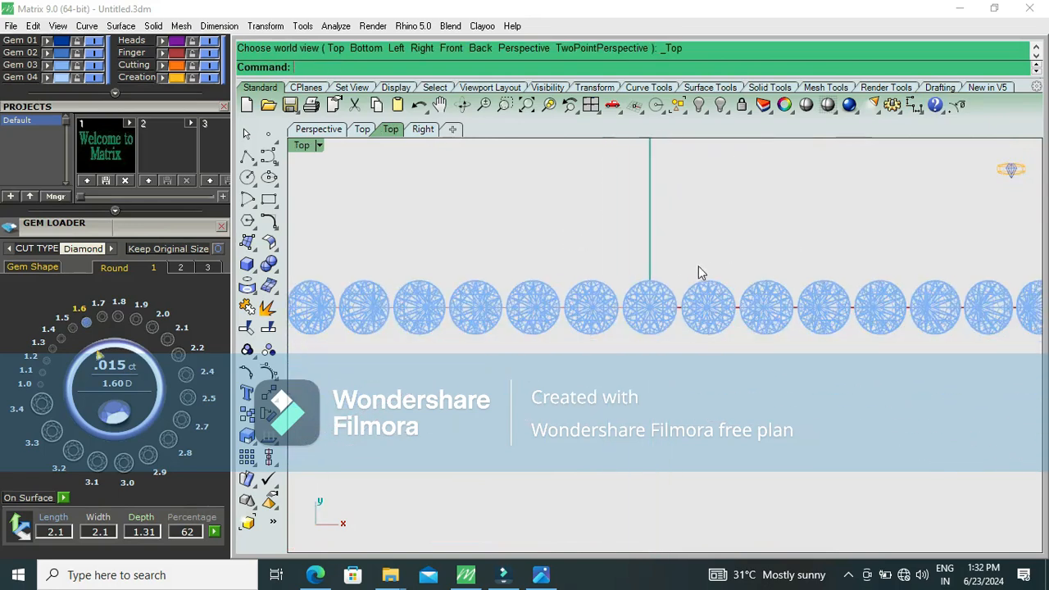
pyautogui.click(827, 105)
pyautogui.hotkey('ctrl', 'F3')
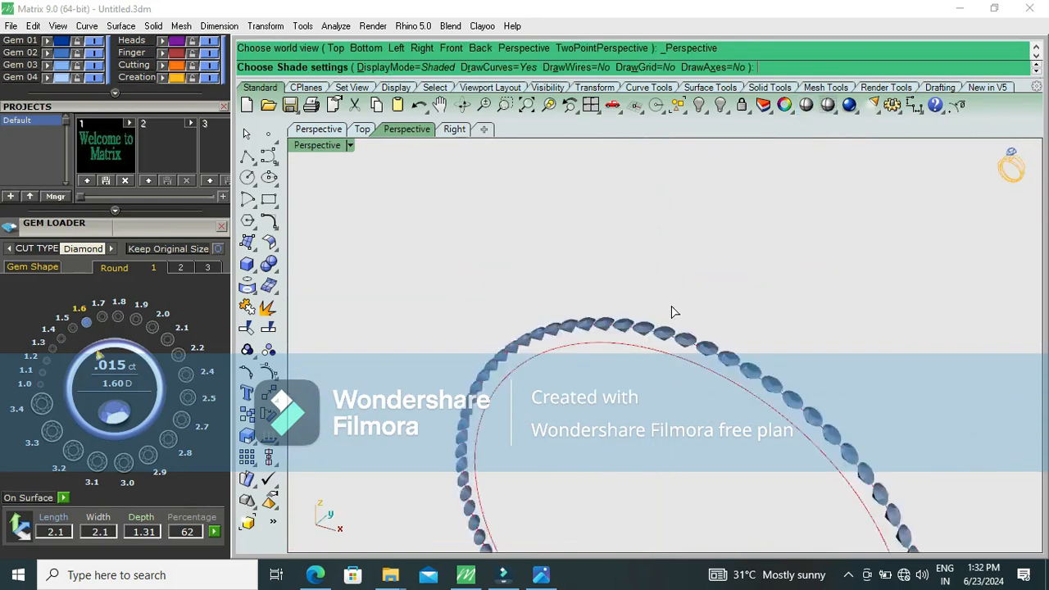
pyautogui.scroll(5, 687, 311)
pyautogui.hotkey('ctrl', 'F2')
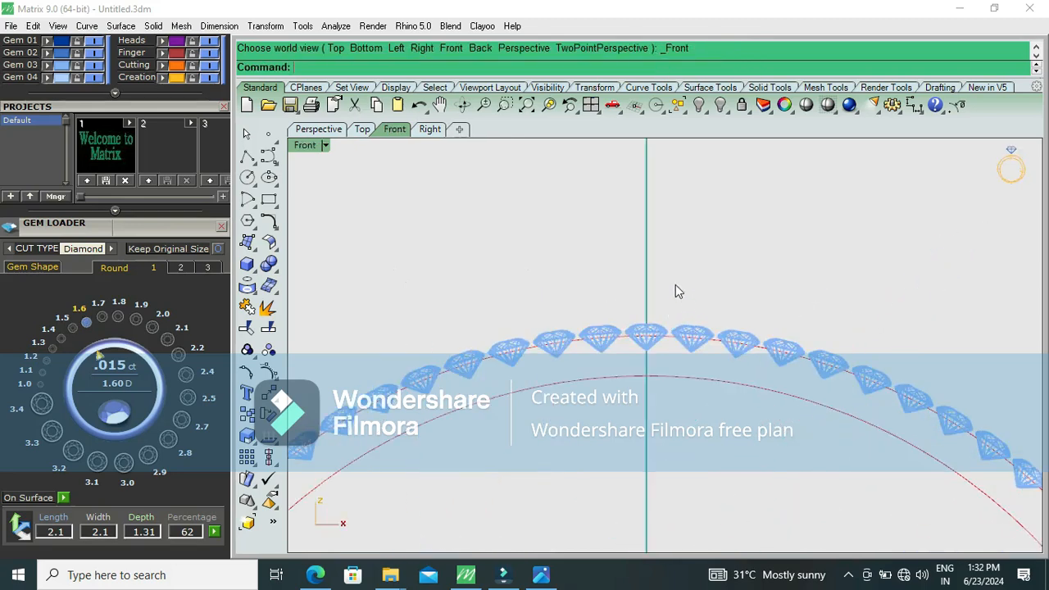
pyautogui.scroll(1, 677, 318)
pyautogui.hotkey('ctrl', 'z')
# Step: Copy the closed setting profile straight up from beside the origin to beneath the diamond on the outer circle
pyautogui.moveTo(676, 313); pyautogui.dragTo(650, 260, button='right')
pyautogui.scroll(-10, 650, 262)
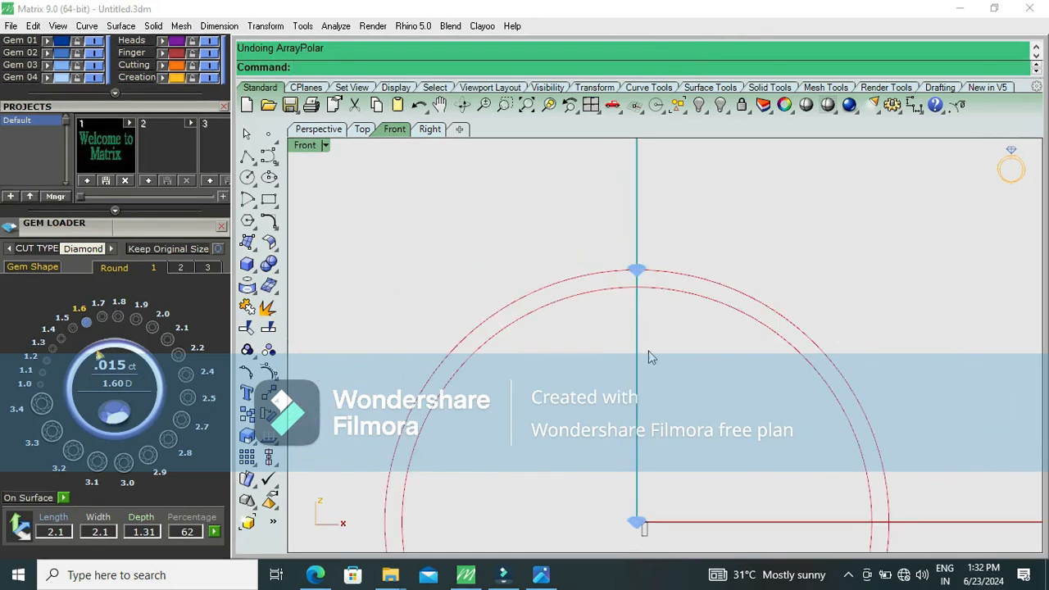
pyautogui.scroll(4, 651, 508)
pyautogui.click(645, 536)
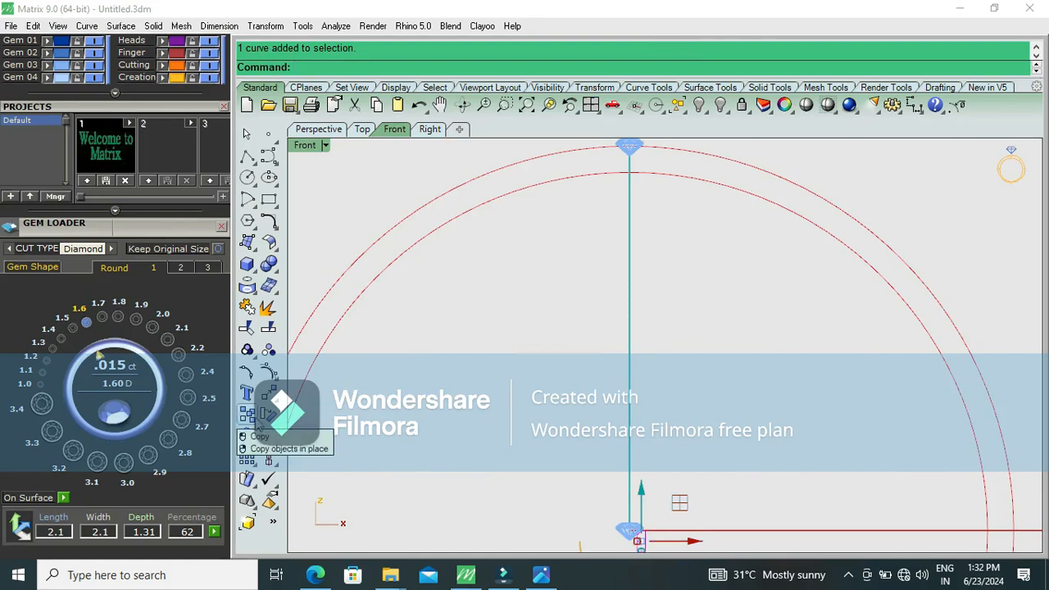
pyautogui.scroll(-4, 676, 370)
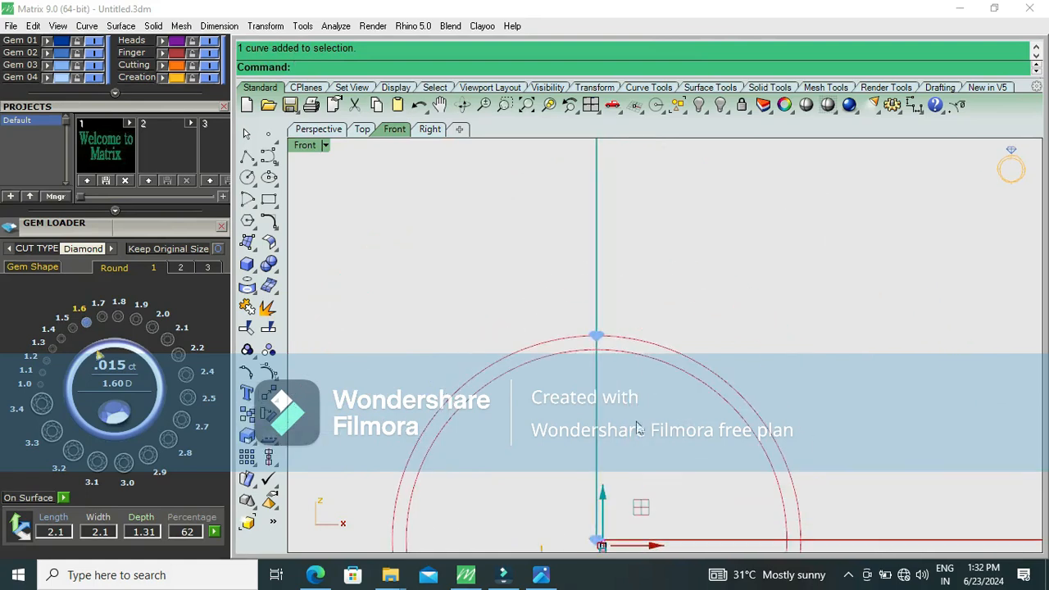
pyautogui.click(262, 434)
pyautogui.click(653, 453)
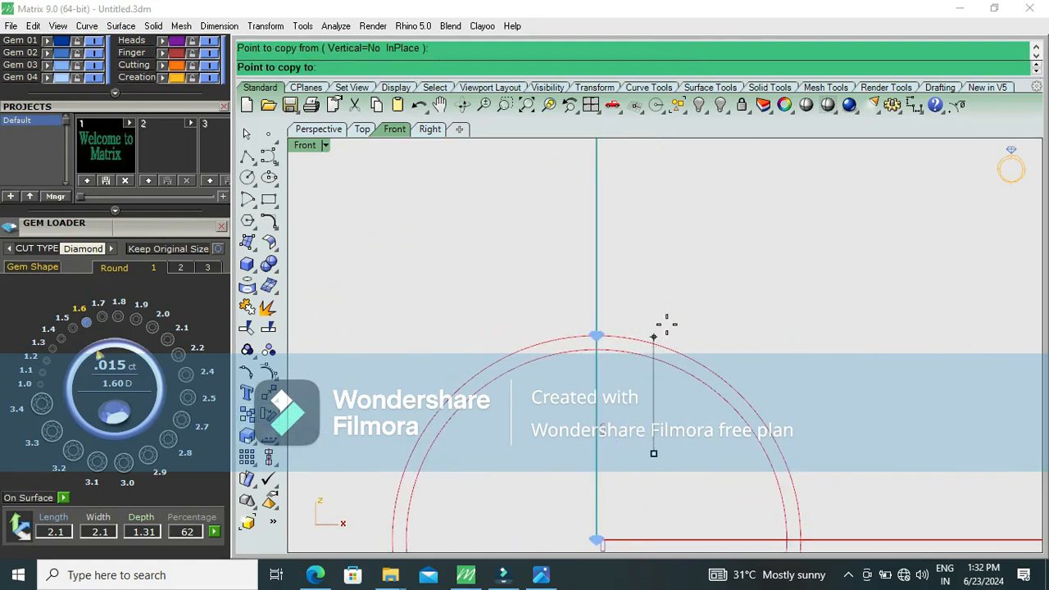
pyautogui.click(676, 252)
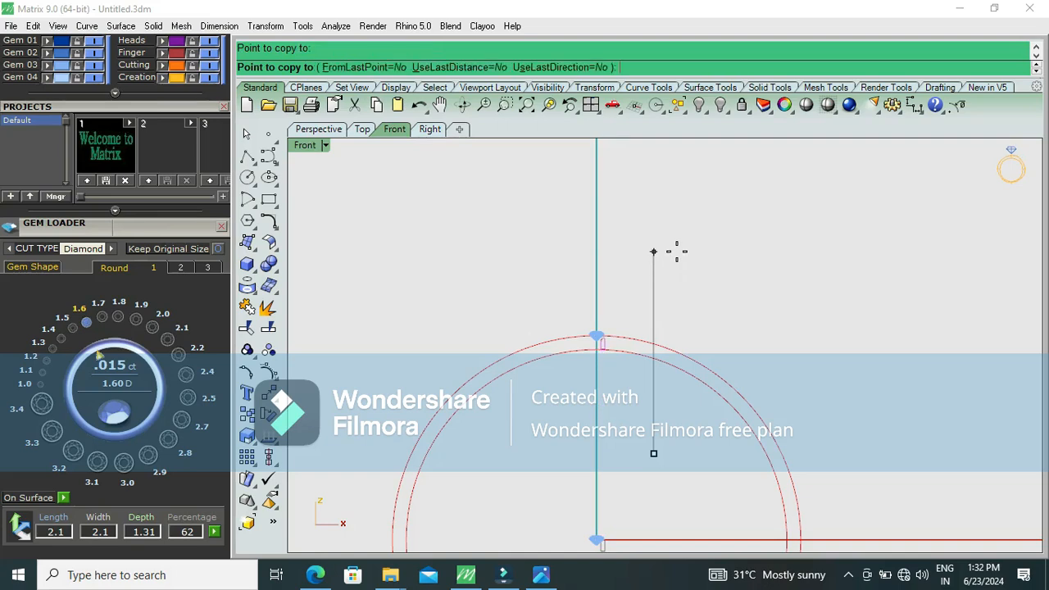
pyautogui.press('Return')
# Step: Raise the copied setting profile until its slanted edge meets the underside of the top diamond
pyautogui.scroll(6, 574, 336)
pyautogui.click(600, 316)
pyautogui.scroll(3, 600, 316)
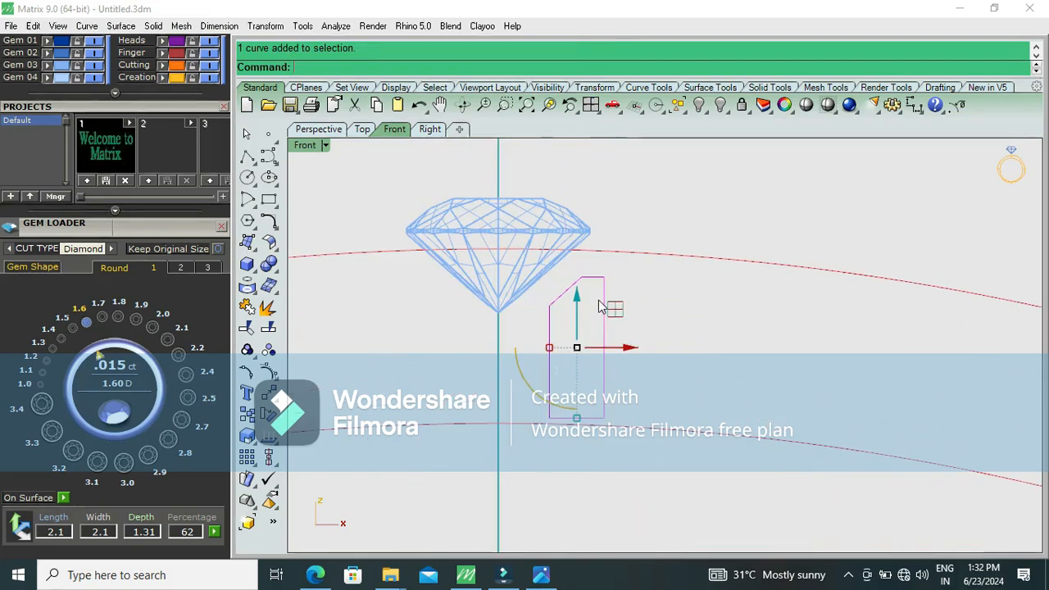
pyautogui.moveTo(577, 303); pyautogui.dragTo(573, 273)
pyautogui.click(637, 337)
# Step: Lower the profile's two bottom control points until its base extends slightly below the bangle's inner circle
pyautogui.press('F10')
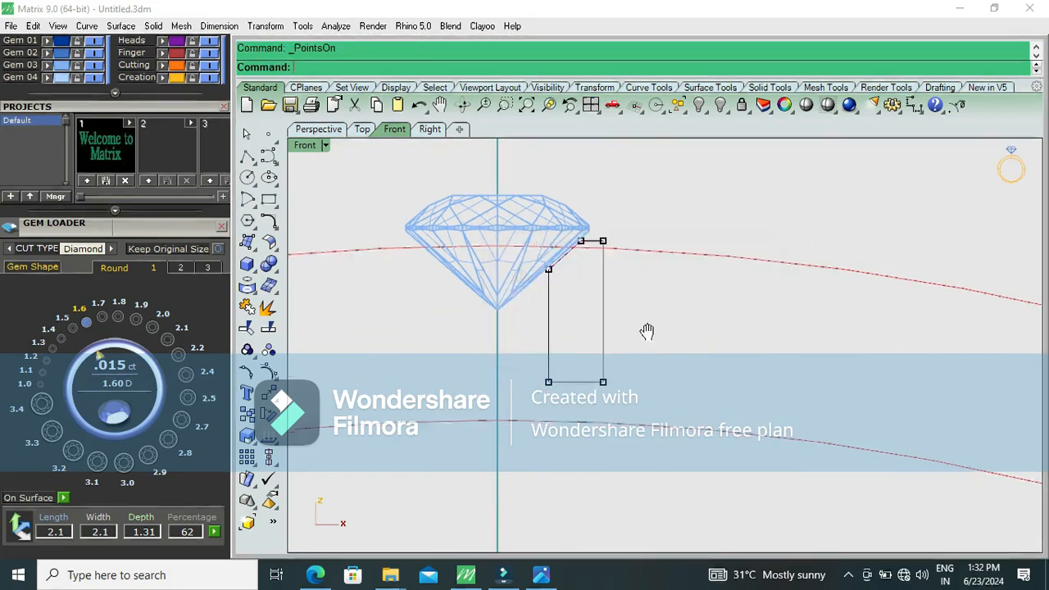
pyautogui.moveTo(647, 331); pyautogui.dragTo(654, 267, button='right')
pyautogui.moveTo(689, 349); pyautogui.dragTo(686, 348)
pyautogui.moveTo(577, 275); pyautogui.dragTo(581, 342)
pyautogui.click(677, 273)
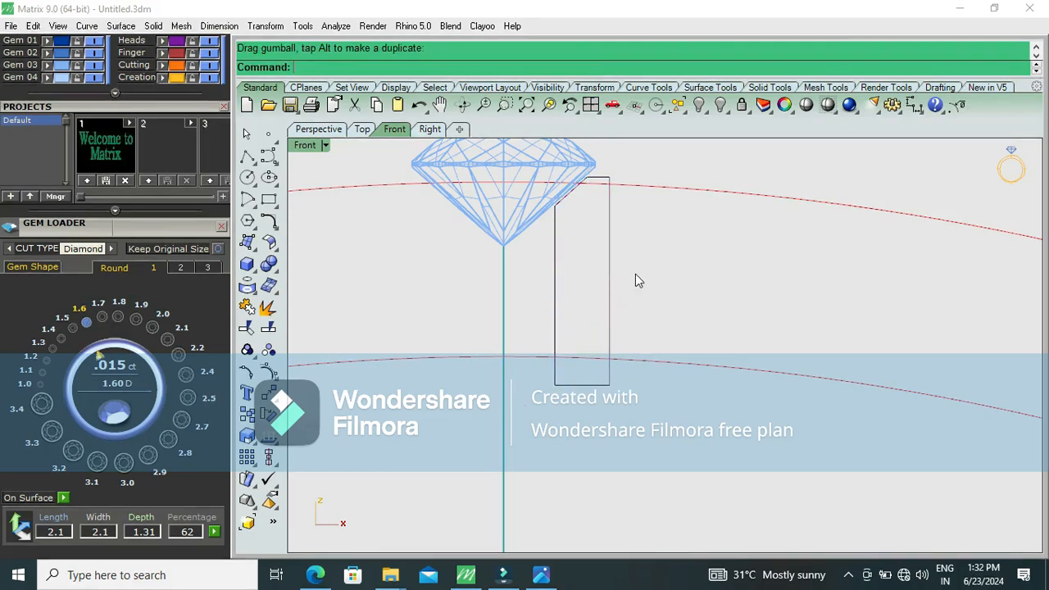
pyautogui.click(614, 269)
pyautogui.scroll(-2, 620, 268)
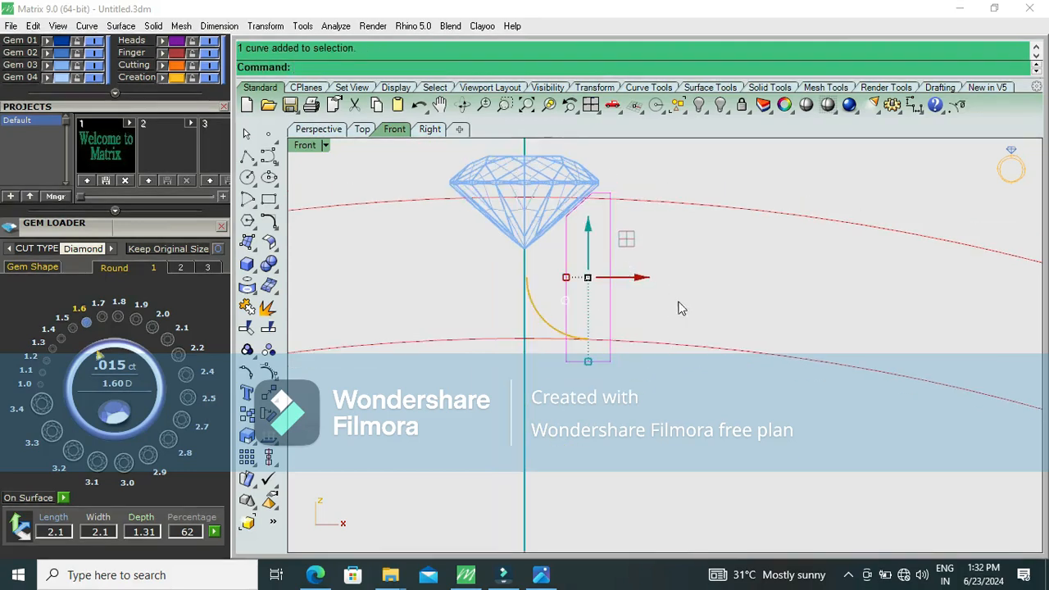
pyautogui.scroll(-2, 678, 306)
pyautogui.write('a')
pyautogui.press('Return')
pyautogui.write('0')
pyautogui.press('Return')
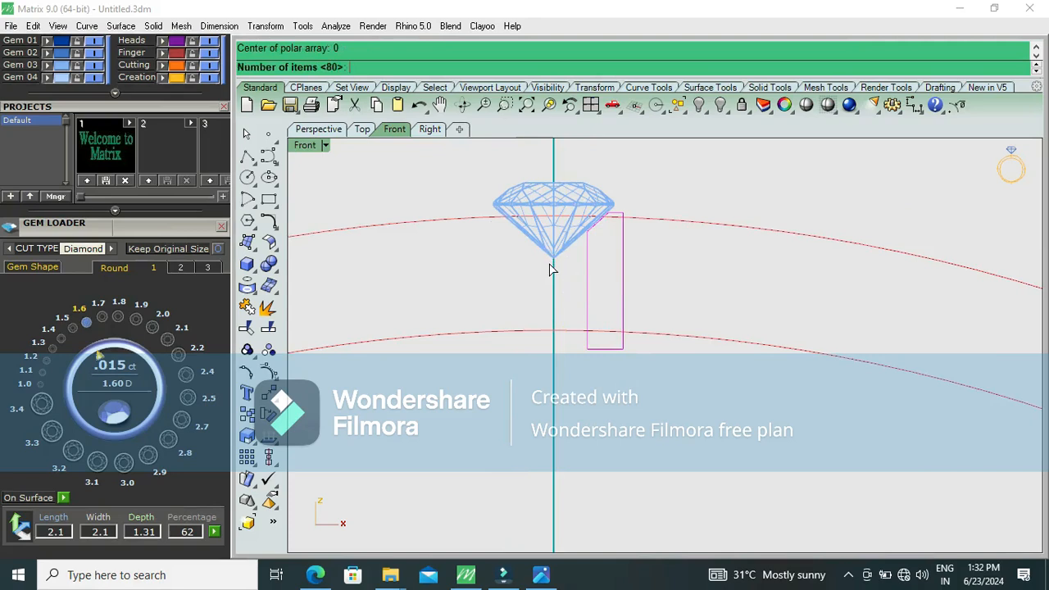
pyautogui.scroll(-1, 545, 333)
pyautogui.press('Escape')
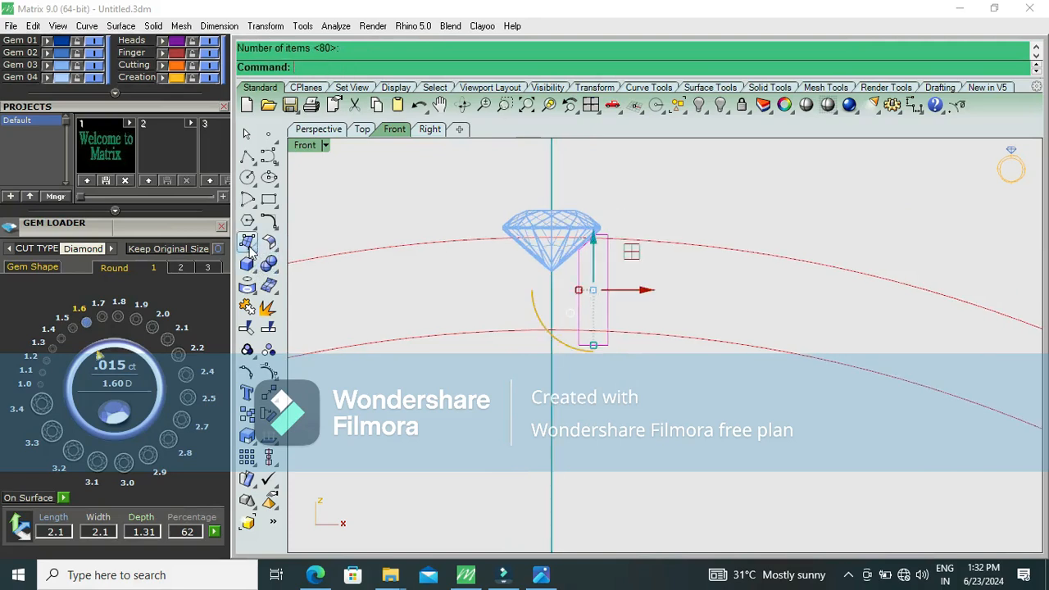
# Step: Revolve the setting profile a full circle around the vertical axis through the origin and assign the resulting setting to the User 02 layer
pyautogui.click(253, 246)
pyautogui.click(313, 312)
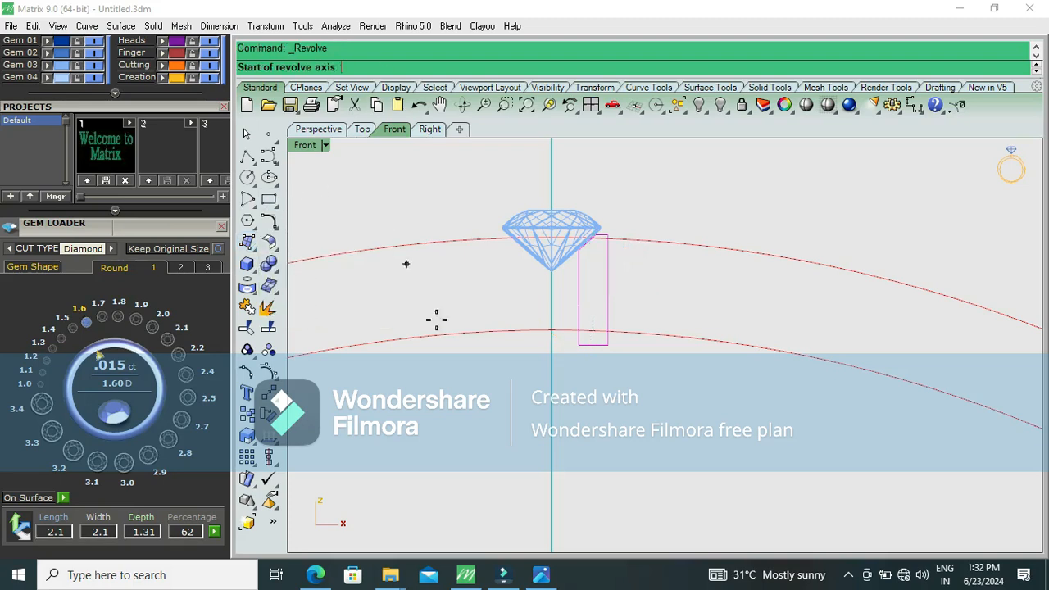
pyautogui.write('0')
pyautogui.press('Return')
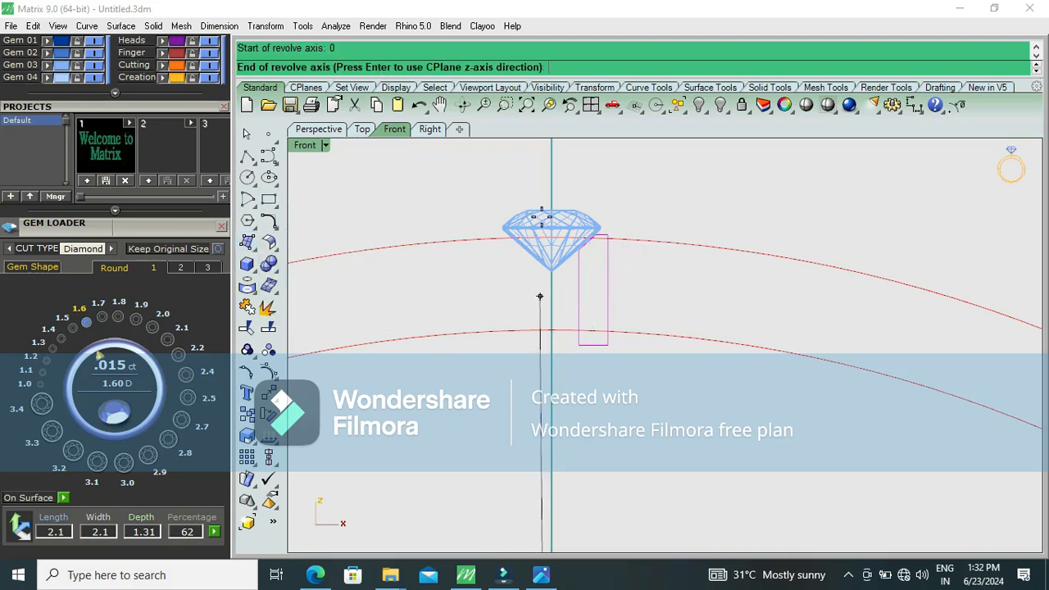
pyautogui.click(551, 177)
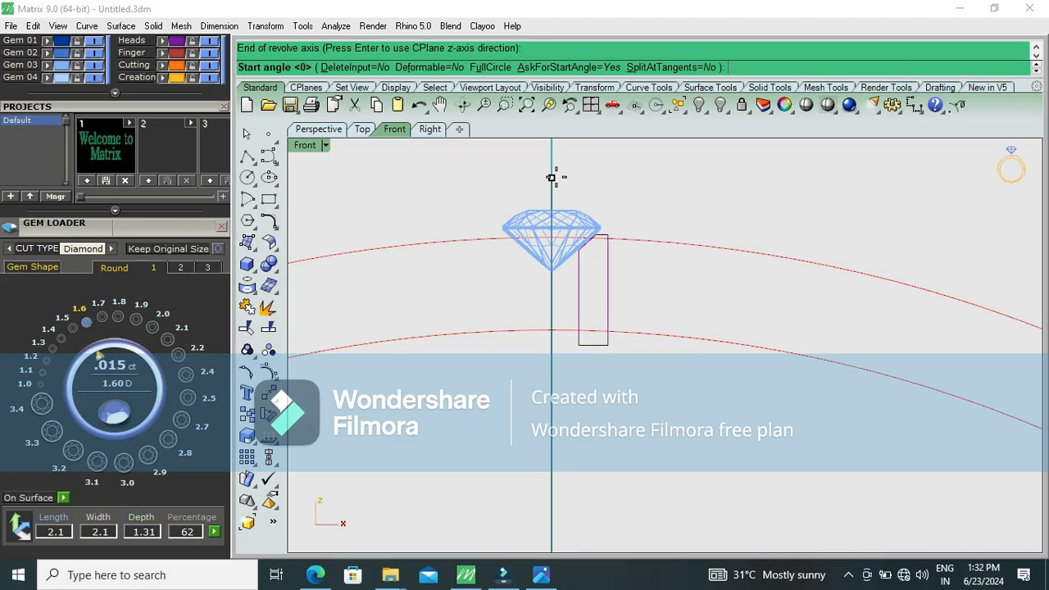
pyautogui.click(489, 67)
pyautogui.press('Escape')
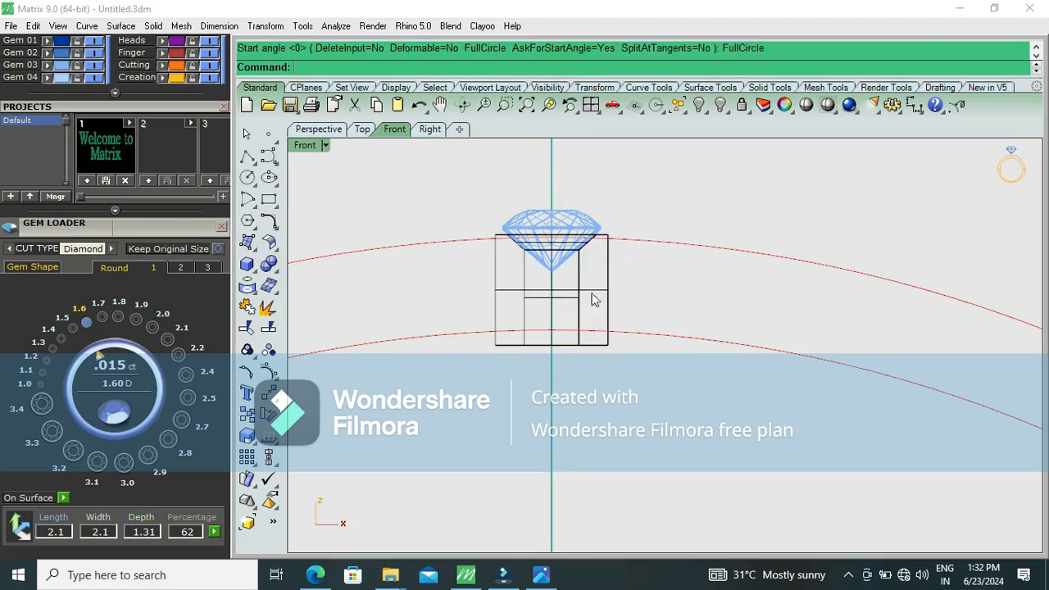
pyautogui.click(552, 308)
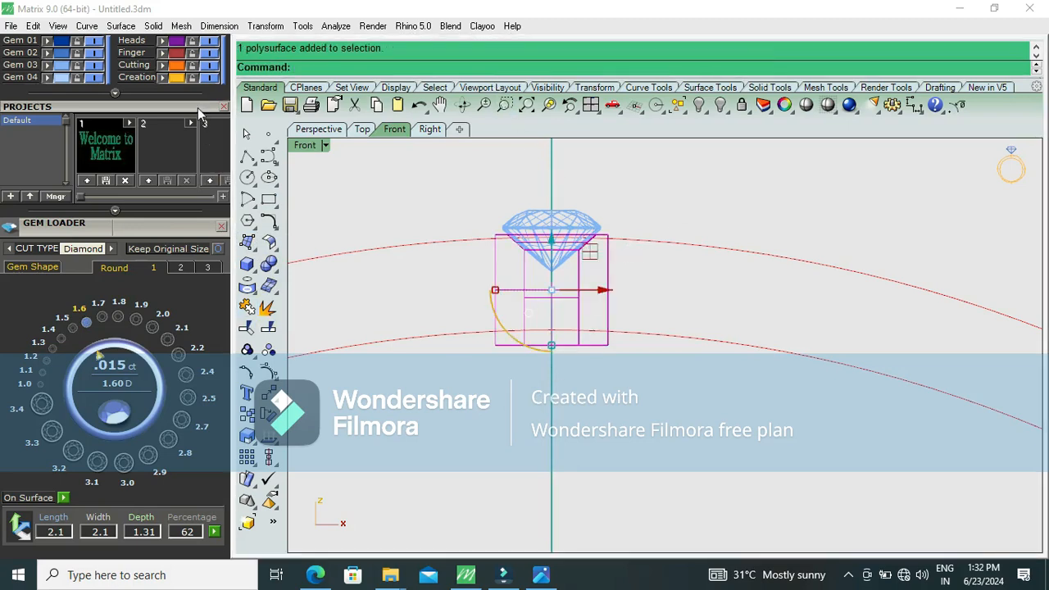
pyautogui.scroll(5, 197, 108)
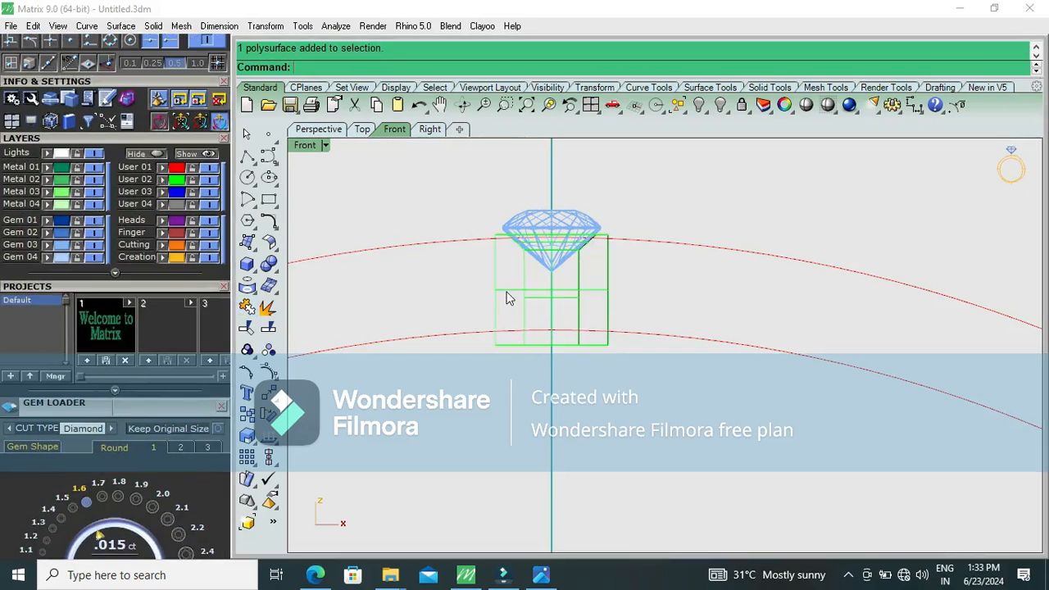
# Step: Polar array the top diamond and its revolved setting around the origin with 80 items over 360 degrees
pyautogui.keyDown('shift'); pyautogui.click(508, 233); pyautogui.keyUp('shift')
pyautogui.scroll(-4, 493, 220)
pyautogui.write('a')
pyautogui.press('Return')
pyautogui.press('Return')
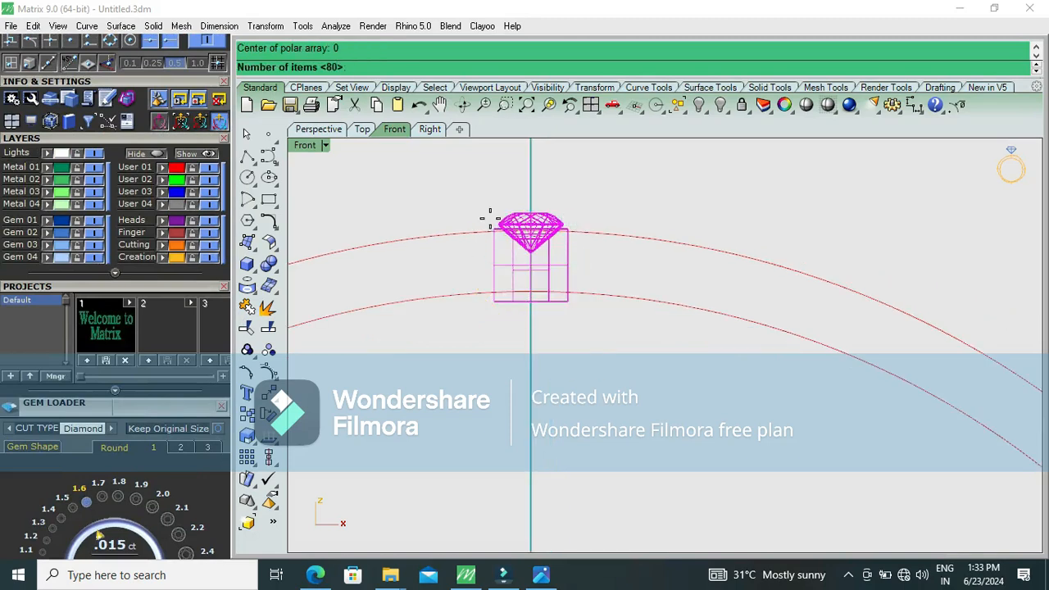
pyautogui.press('Return')
pyautogui.press('Return')
pyautogui.press('Return')
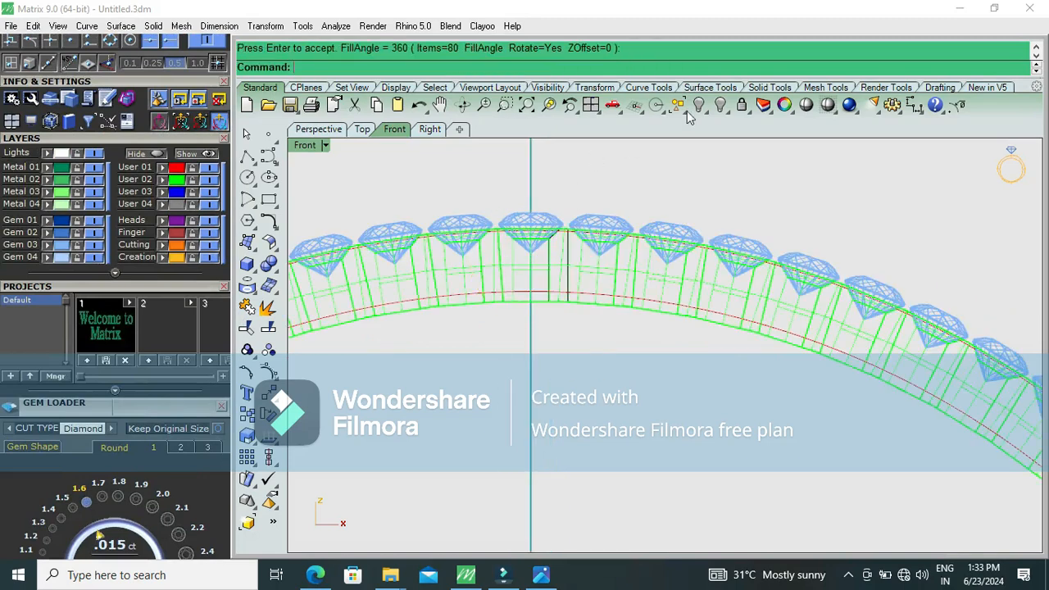
# Step: Examine the arrayed settings and diamonds in shaded display, checking how neighbouring settings meet around the bangle
pyautogui.click(806, 105)
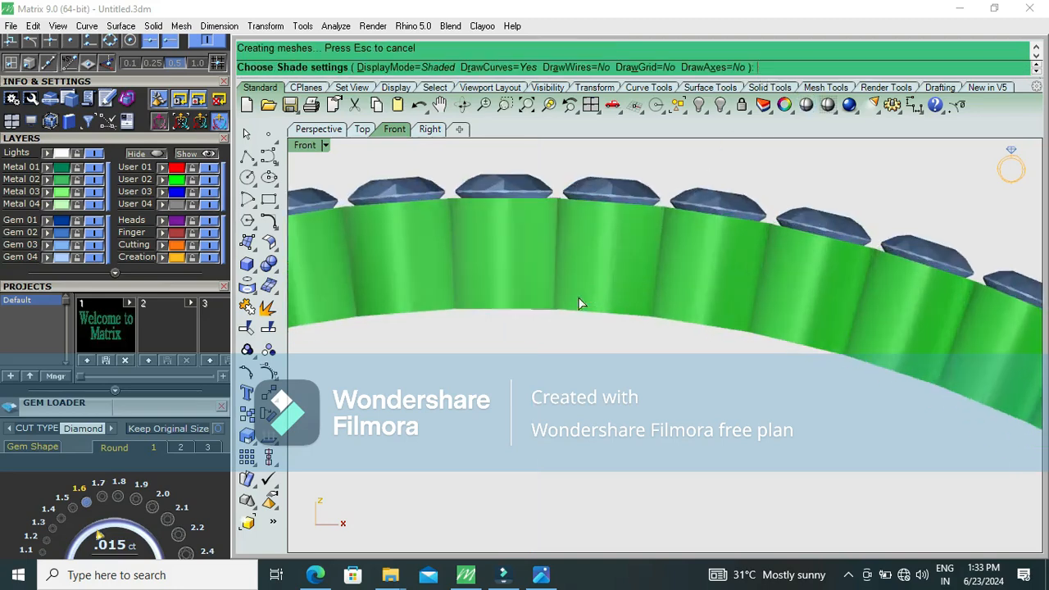
pyautogui.scroll(-6, 578, 299)
pyautogui.press('F12')
pyautogui.scroll(5, 585, 328)
pyautogui.moveTo(568, 299)
pyautogui.mouseDown(button='right')
pyautogui.moveTo(643, 166)
pyautogui.moveTo(691, 451)
pyautogui.moveTo(680, 508)
pyautogui.moveTo(628, 328)
pyautogui.moveTo(666, 197)
pyautogui.moveTo(653, 403)
pyautogui.moveTo(663, 258)
pyautogui.moveTo(659, 354)
pyautogui.moveTo(632, 352)
pyautogui.mouseUp(button='right')
pyautogui.press('F10')
pyautogui.scroll(12, 598, 201)
pyautogui.scroll(-10, 598, 201)
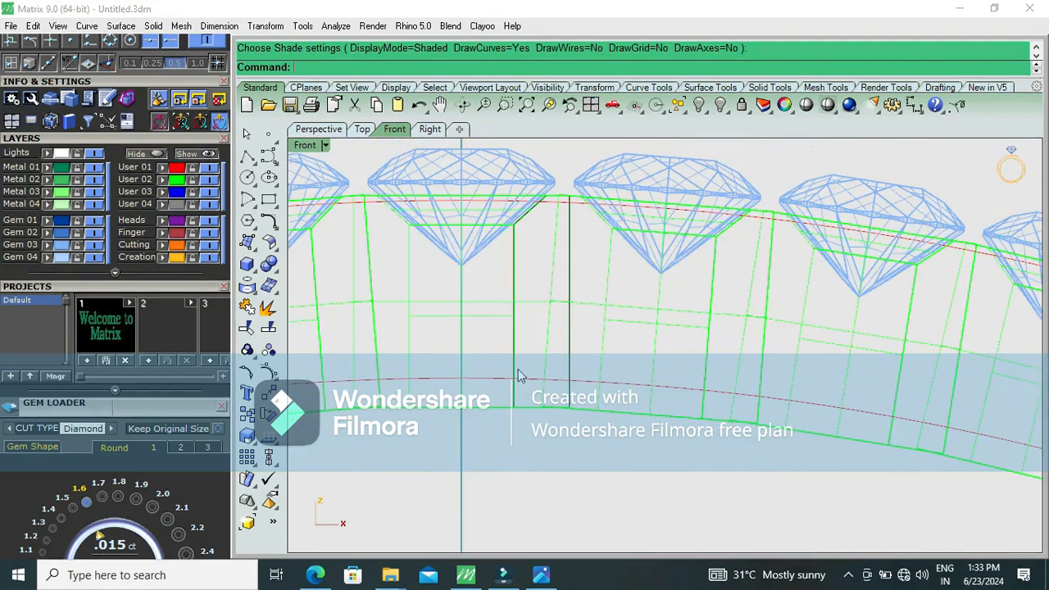
# Step: Move the setting profile's two bottom control points inward toward the vertical axis to taper the settings
pyautogui.click(536, 397)
pyautogui.click(547, 411)
pyautogui.press('F10')
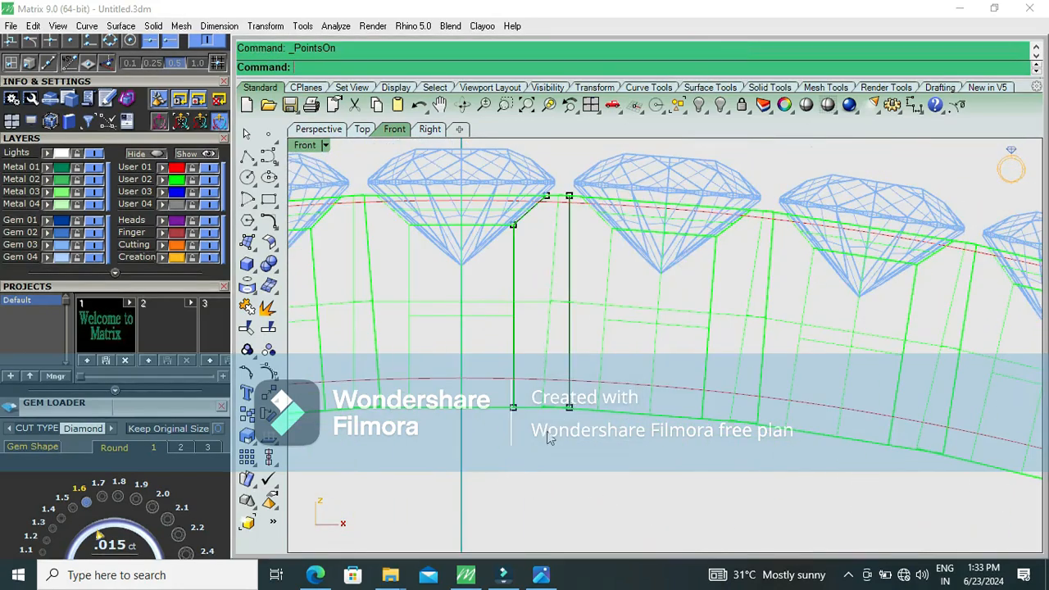
pyautogui.moveTo(505, 459); pyautogui.dragTo(616, 370)
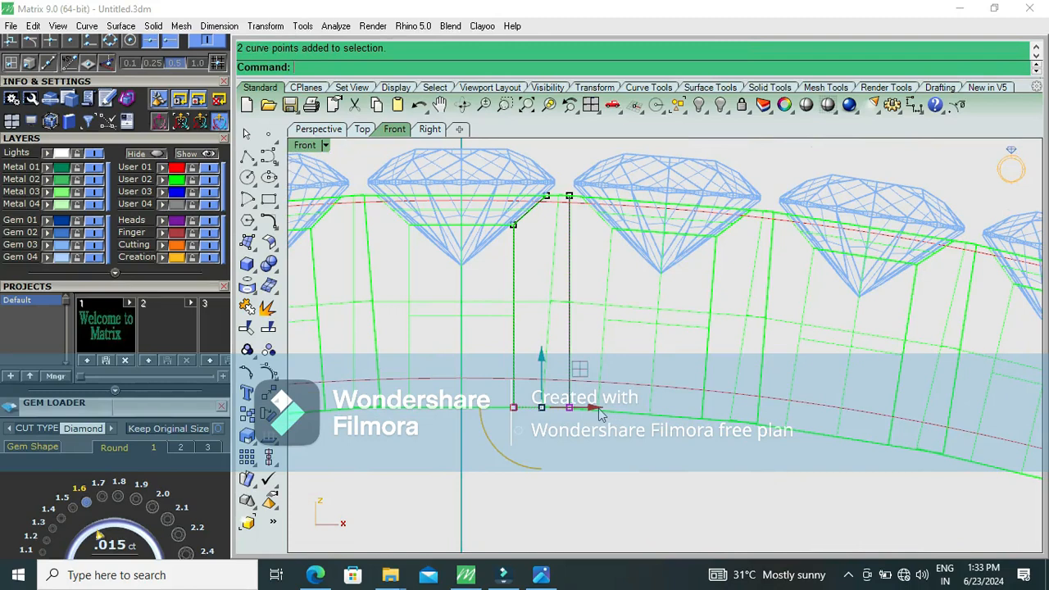
pyautogui.moveTo(597, 410); pyautogui.dragTo(580, 411)
pyautogui.click(589, 452)
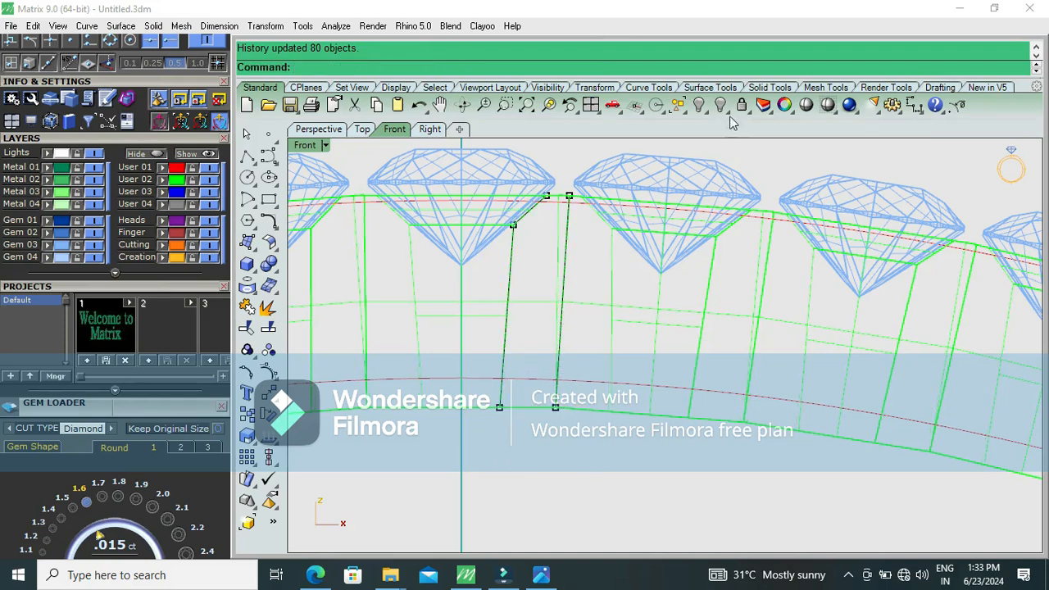
# Step: Examine the tapered settings in shaded display, checking the contact between neighbouring settings near their bases
pyautogui.click(805, 105)
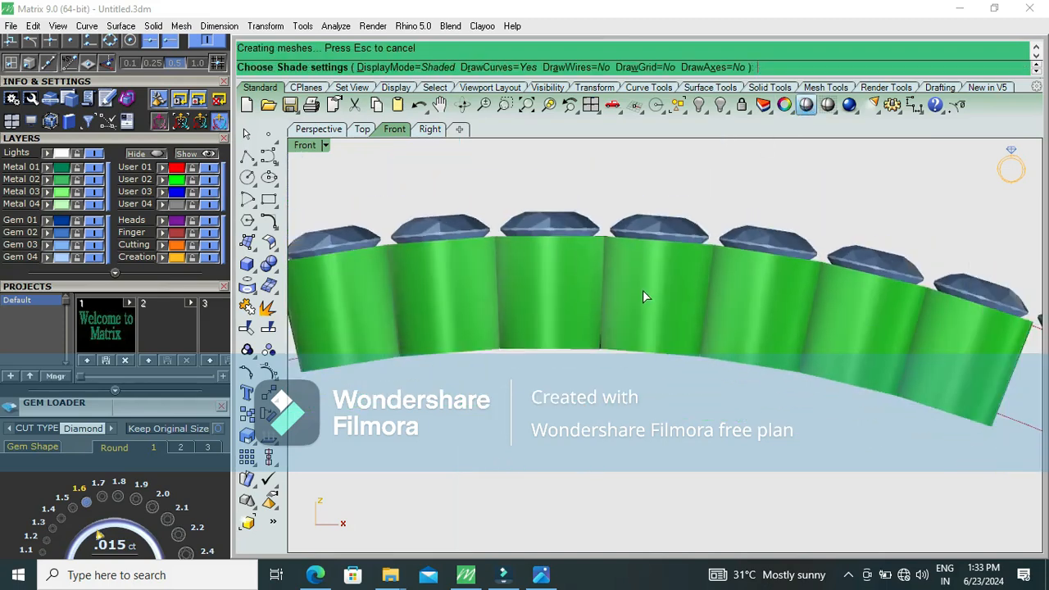
pyautogui.press('F4')
pyautogui.scroll(6, 620, 360)
pyautogui.moveTo(622, 361)
pyautogui.mouseDown(button='right')
pyautogui.moveTo(745, 530)
pyautogui.moveTo(751, 501)
pyautogui.moveTo(696, 276)
pyautogui.mouseUp(button='right')
pyautogui.press('F2')
pyautogui.press('Escape')
# Step: Undo the last control-point move and shift the profile's two bottom points slightly outward for a gentler taper
pyautogui.hotkey('ctrl', 'z')
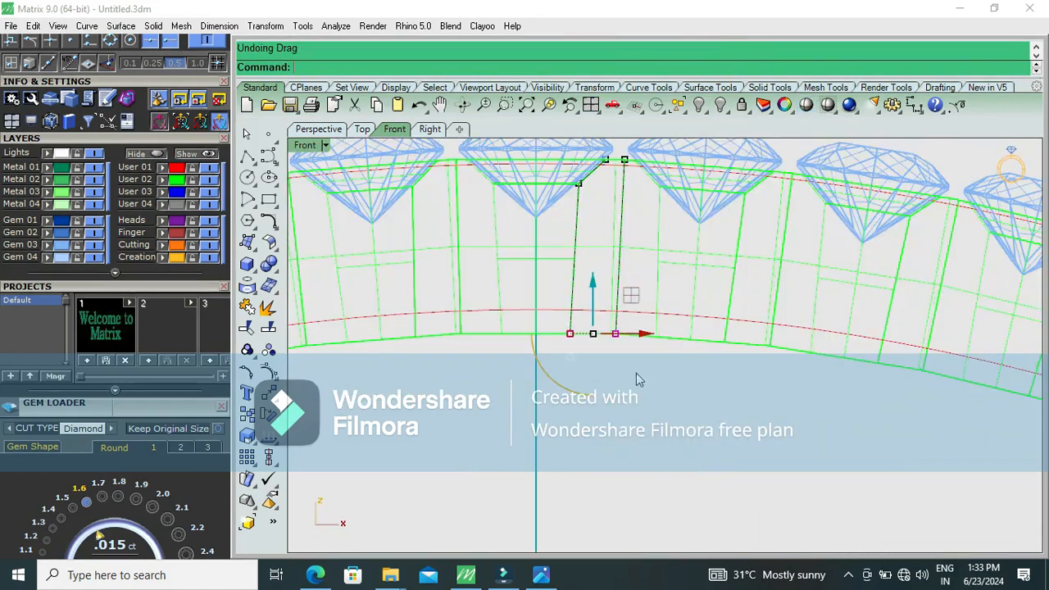
pyautogui.scroll(3, 635, 352)
pyautogui.moveTo(624, 329); pyautogui.dragTo(633, 335)
pyautogui.press('Escape')
pyautogui.scroll(-2, 625, 351)
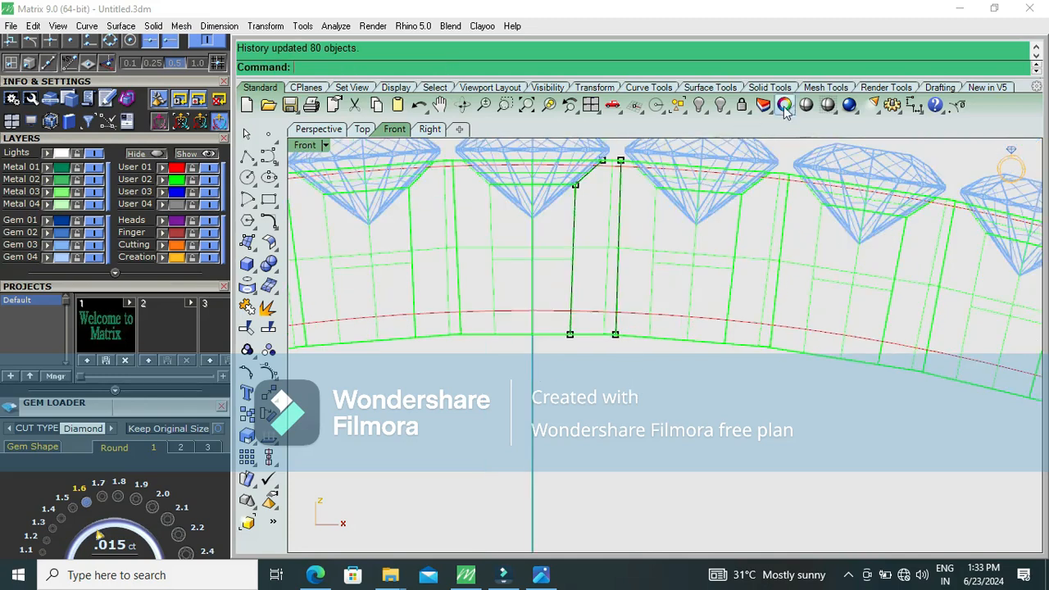
# Step: Examine the spacing and overlap of the diamonds and adjusted settings in the Front and Top views
pyautogui.click(772, 106)
pyautogui.moveTo(770, 147)
pyautogui.mouseDown(button='right')
pyautogui.moveTo(634, 344)
pyautogui.moveTo(647, 358)
pyautogui.moveTo(693, 226)
pyautogui.moveTo(726, 459)
pyautogui.moveTo(726, 442)
pyautogui.moveTo(676, 448)
pyautogui.moveTo(672, 546)
pyautogui.moveTo(721, 325)
pyautogui.mouseUp(button='right')
pyautogui.press('Escape')
pyautogui.moveTo(639, 354); pyautogui.dragTo(643, 516, button='right')
pyautogui.hotkey('ctrl', 'F1')
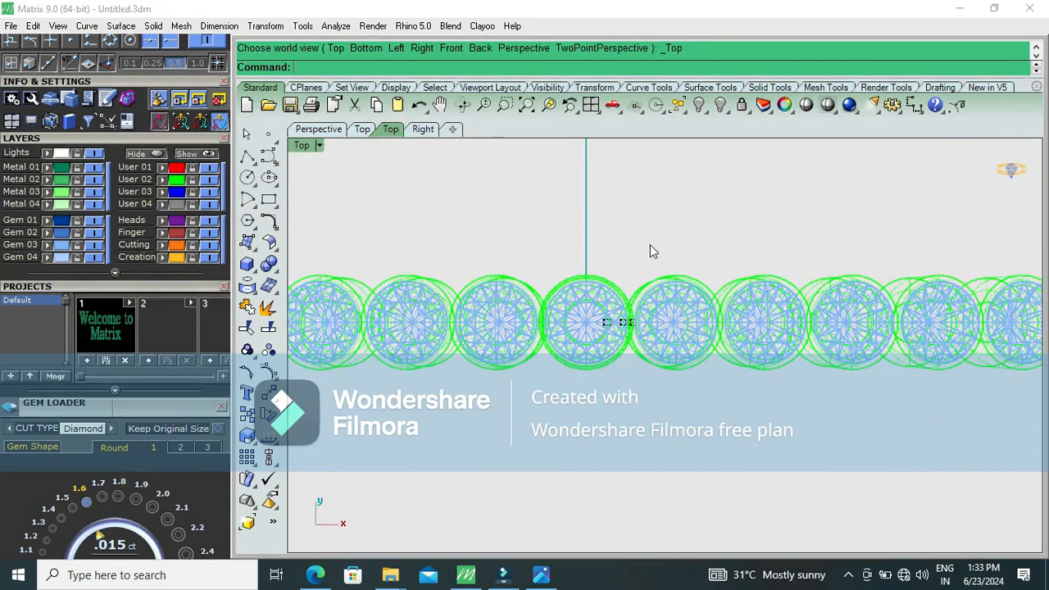
pyautogui.hotkey('ctrl', 'F2')
pyautogui.moveTo(647, 250); pyautogui.dragTo(605, 308, button='right')
pyautogui.scroll(2, 604, 314)
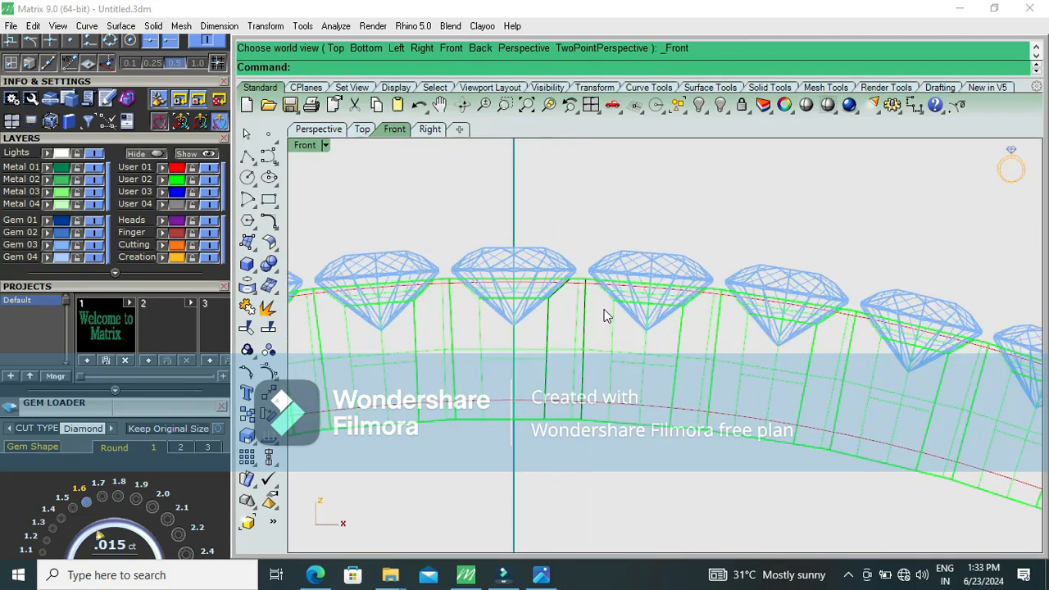
pyautogui.hotkey('ctrl', 'F1')
pyautogui.scroll(3, 562, 305)
pyautogui.scroll(-4, 559, 306)
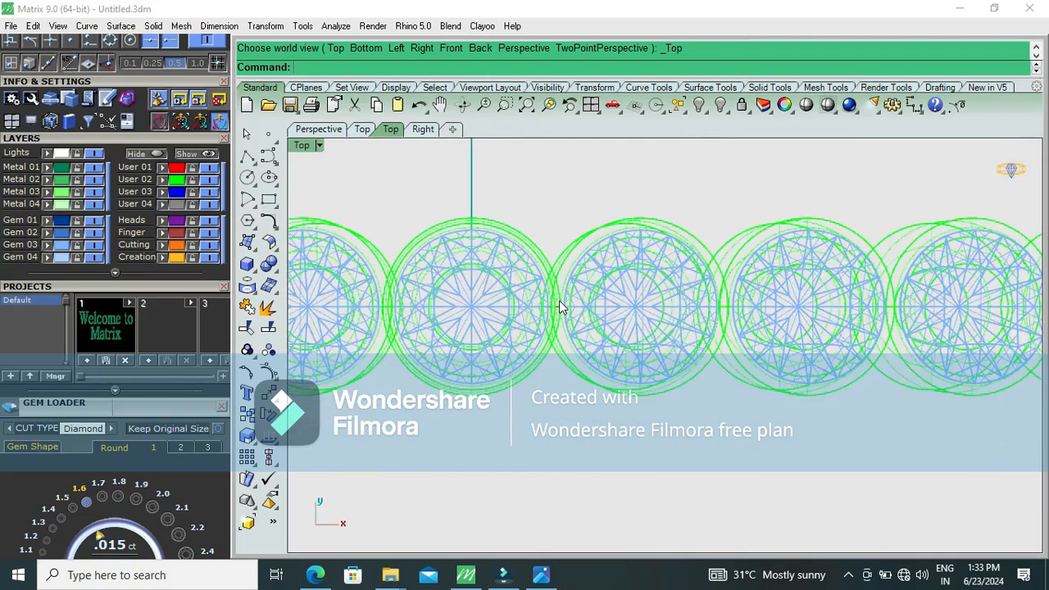
pyautogui.scroll(-1, 559, 306)
pyautogui.scroll(5, 563, 296)
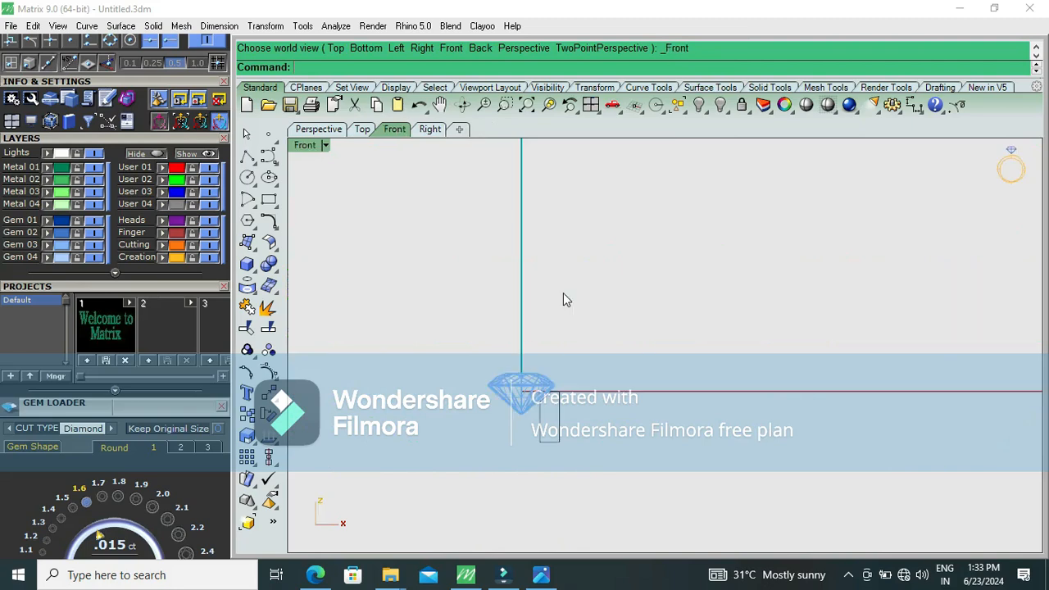
pyautogui.scroll(-7, 565, 297)
pyautogui.scroll(5, 534, 326)
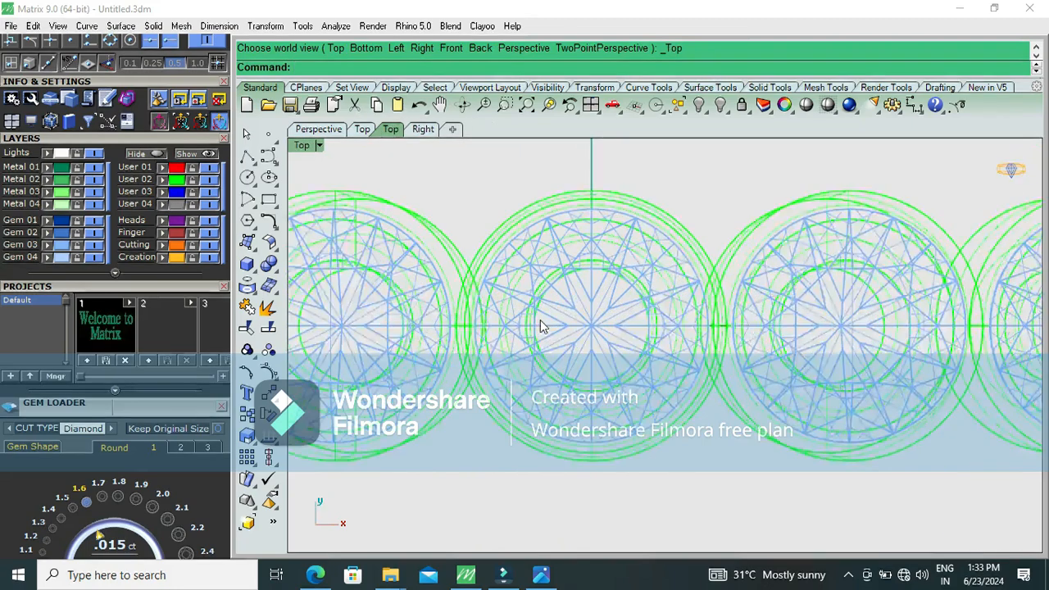
# Step: Draw a circle with a diameter of 8 mm centred on the origin in the Top view
pyautogui.click(247, 177)
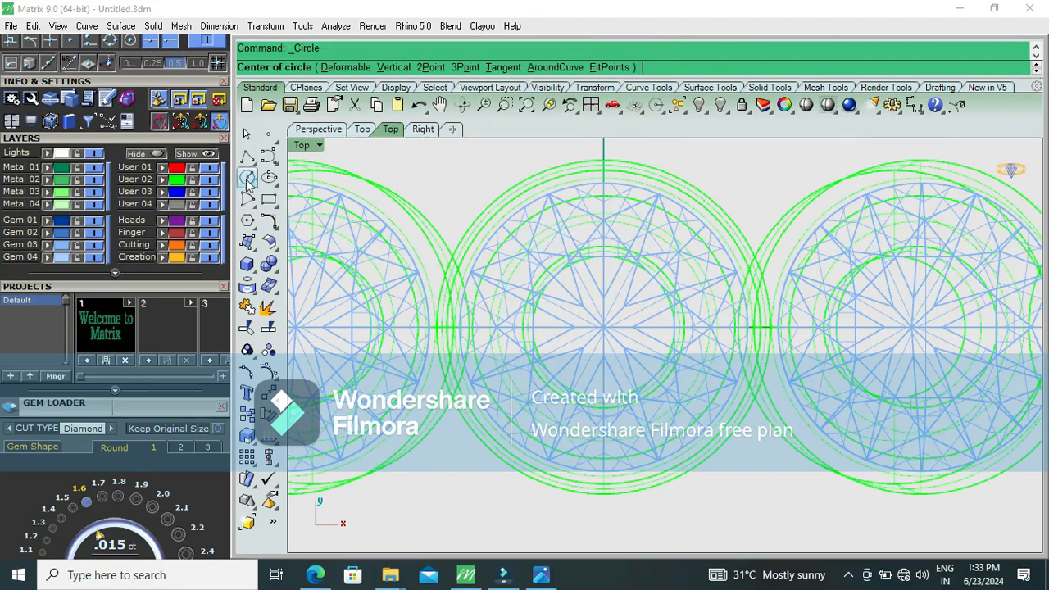
pyautogui.click(545, 304)
pyautogui.press('Escape')
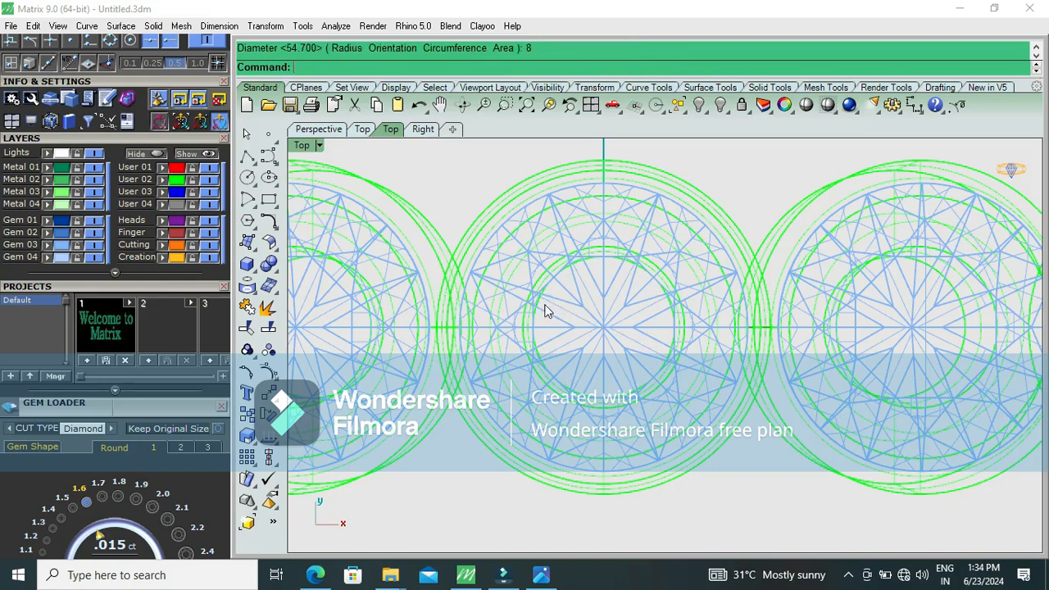
pyautogui.scroll(-5, 602, 311)
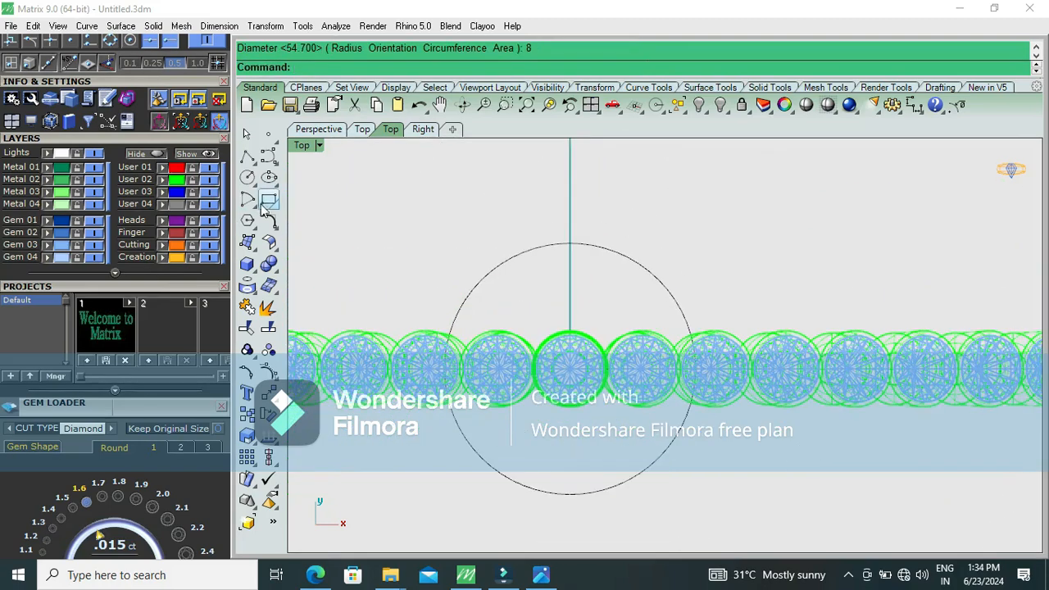
# Step: Draw a second circle centred on the origin with a diameter of 0.8 mm in the Top view
pyautogui.click(254, 190)
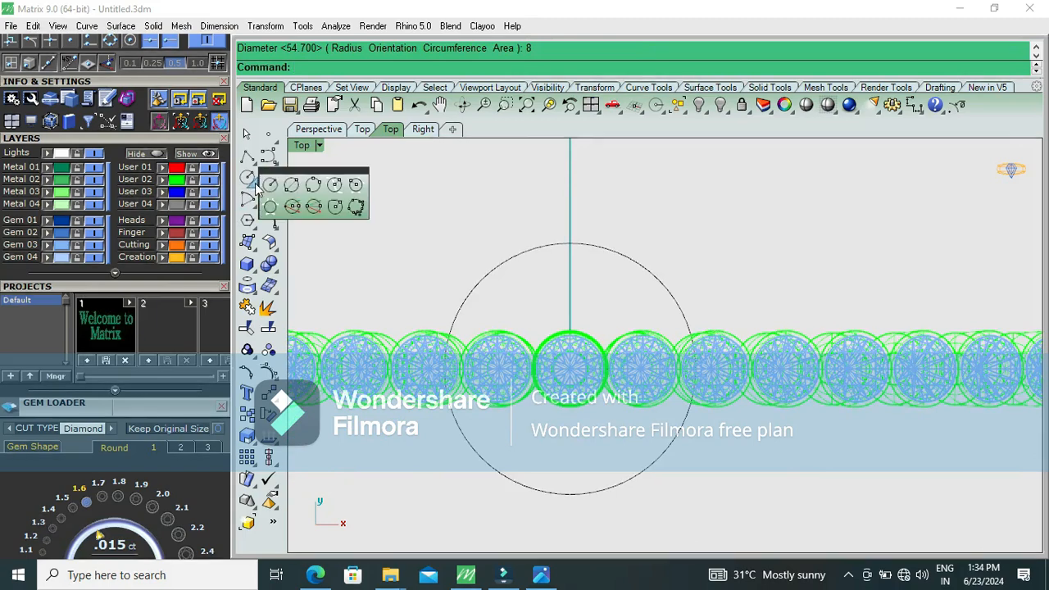
pyautogui.click(273, 186)
pyautogui.press('Return')
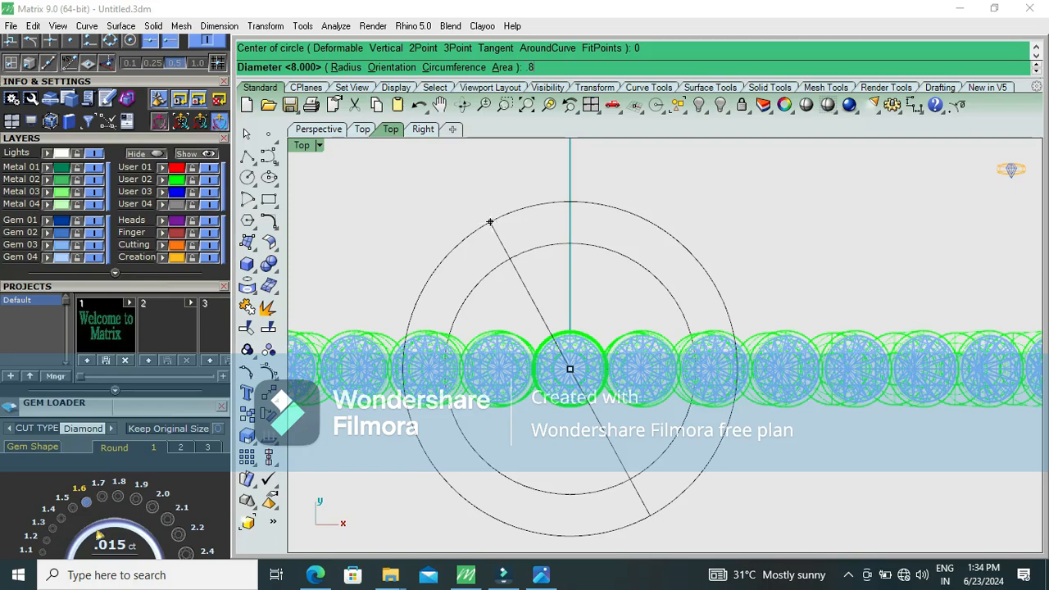
pyautogui.press('Return')
pyautogui.scroll(5, 534, 376)
# Step: Extrude the small 0.8 mm circle straight up as a solid cylinder ending well below the bangle's inner circle
pyautogui.click(534, 370)
pyautogui.scroll(-5, 555, 345)
pyautogui.click(262, 267)
pyautogui.click(250, 269)
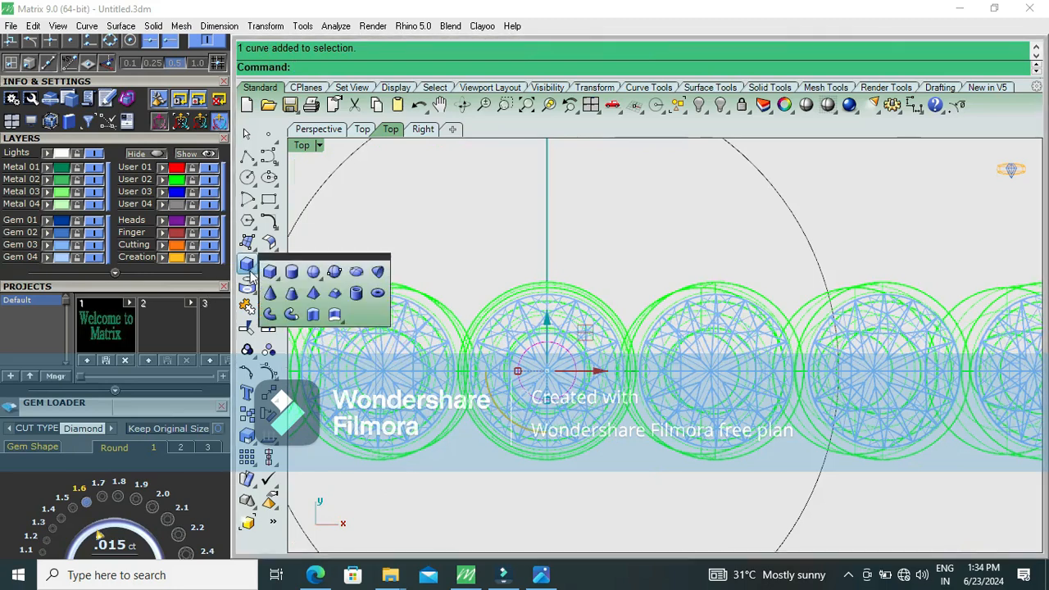
pyautogui.click(307, 317)
pyautogui.hotkey('ctrl', 'F2')
pyautogui.scroll(-8, 308, 312)
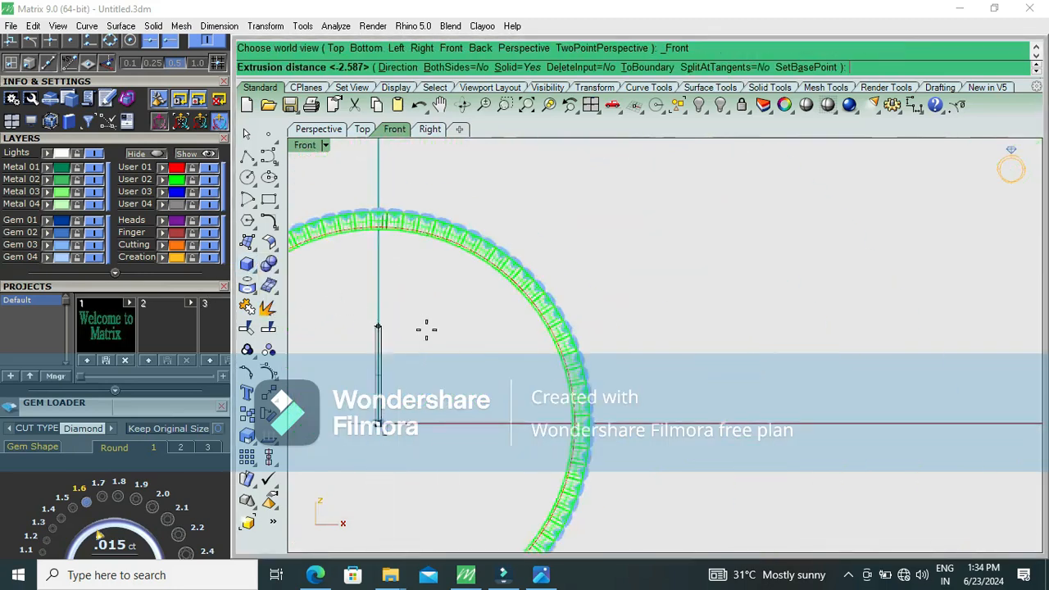
pyautogui.scroll(1, 417, 336)
pyautogui.click(393, 374)
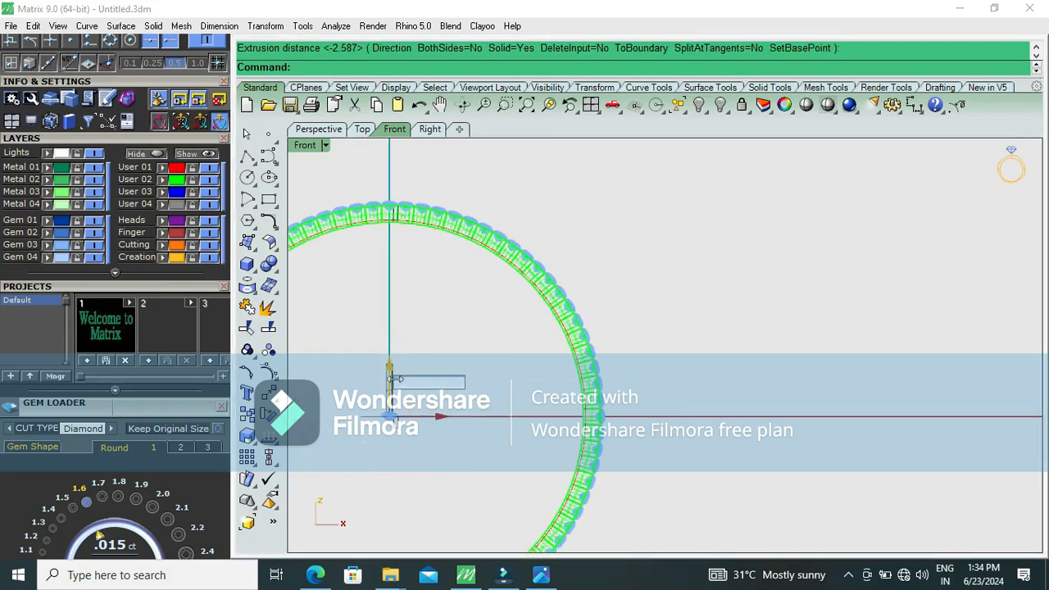
# Step: Move the thin cylinder straight up until it passes through the top diamond and its setting
pyautogui.scroll(2, 394, 382)
pyautogui.click(394, 382)
pyautogui.scroll(-4, 410, 360)
pyautogui.scroll(1, 397, 408)
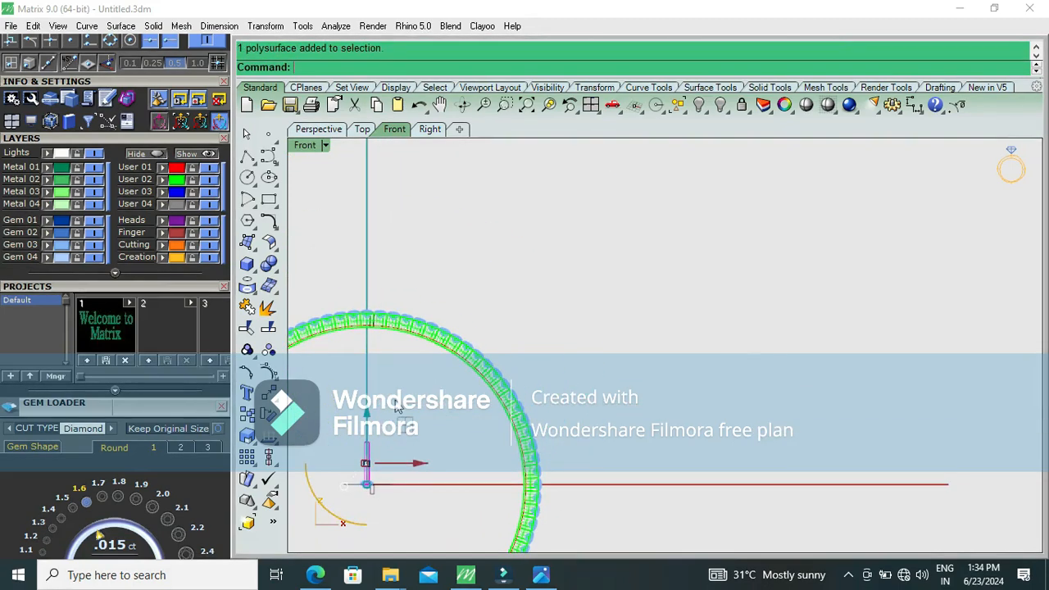
pyautogui.moveTo(372, 420); pyautogui.dragTo(393, 273)
pyautogui.click(639, 338)
pyautogui.scroll(4, 385, 303)
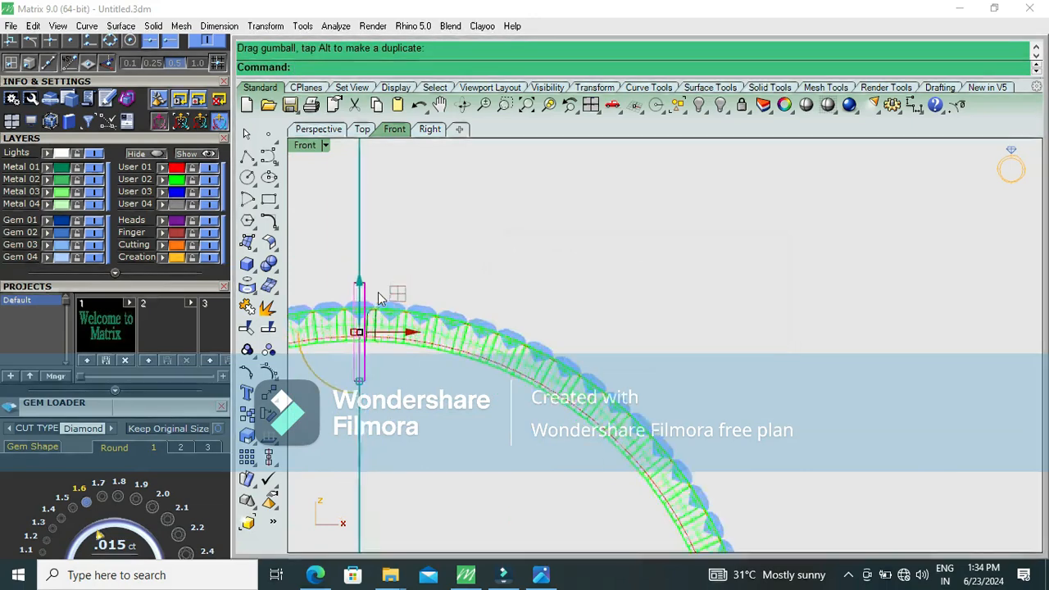
pyautogui.moveTo(383, 297); pyautogui.dragTo(549, 258, button='right')
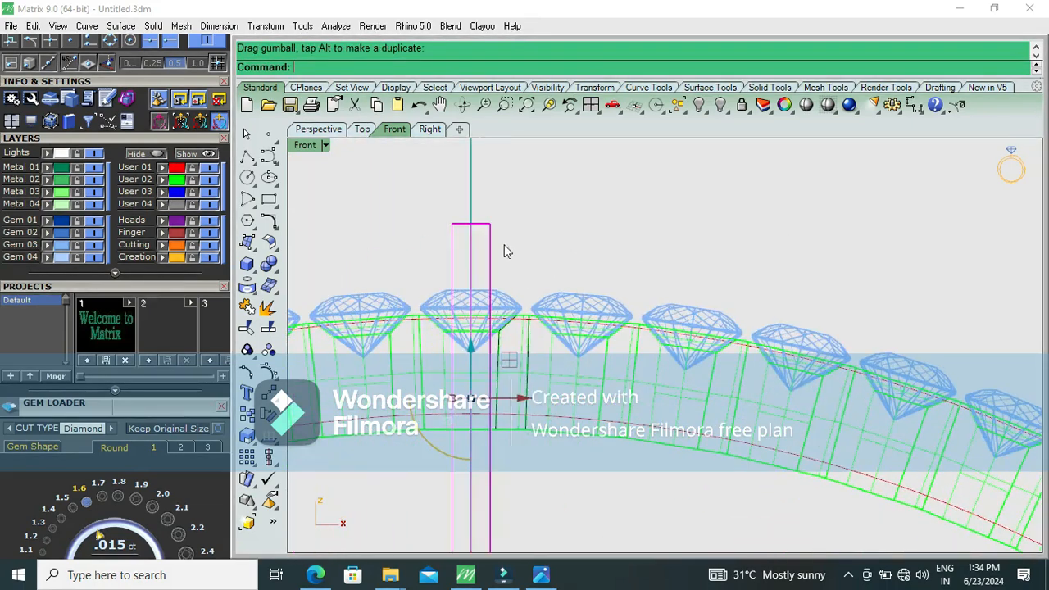
# Step: Try to rotate the thin cylinder around the origin, using the vertical axis as the first reference
pyautogui.write('r')
pyautogui.press('Return')
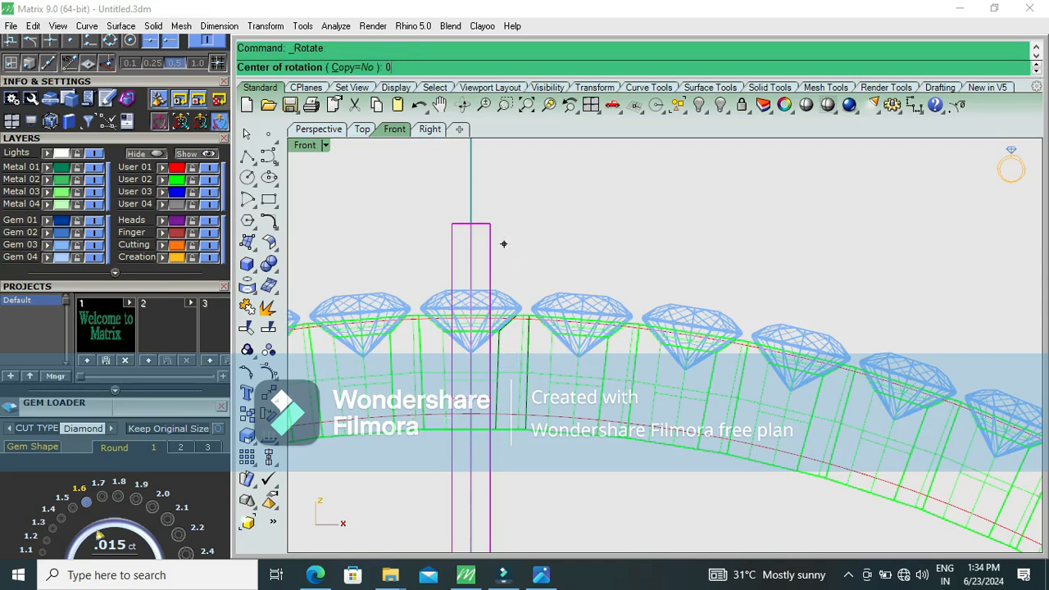
pyautogui.write('0')
pyautogui.press('Return')
pyautogui.click(470, 206)
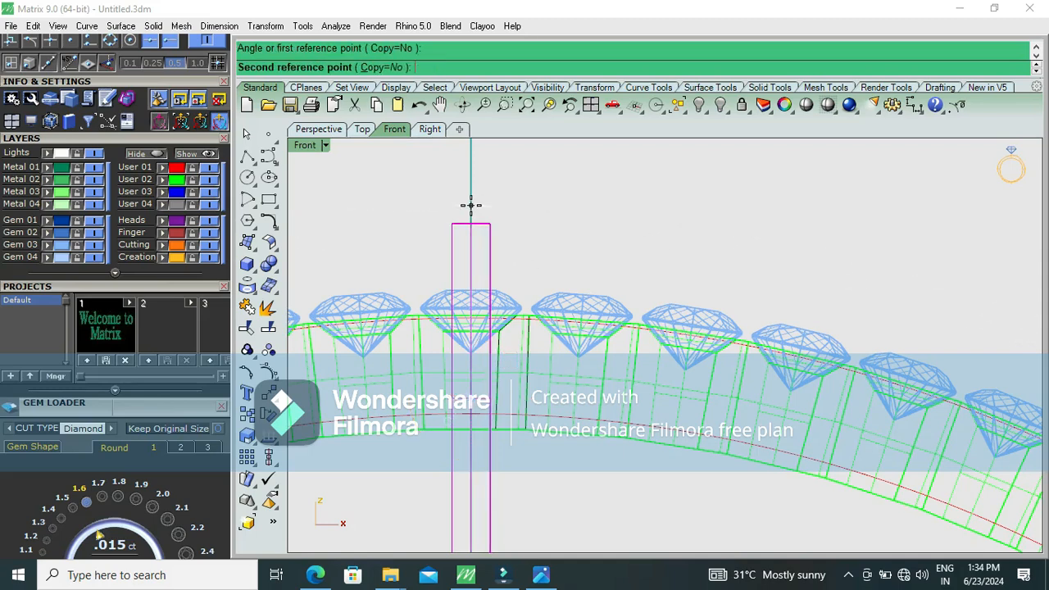
pyautogui.click(472, 210)
pyautogui.press('Escape')
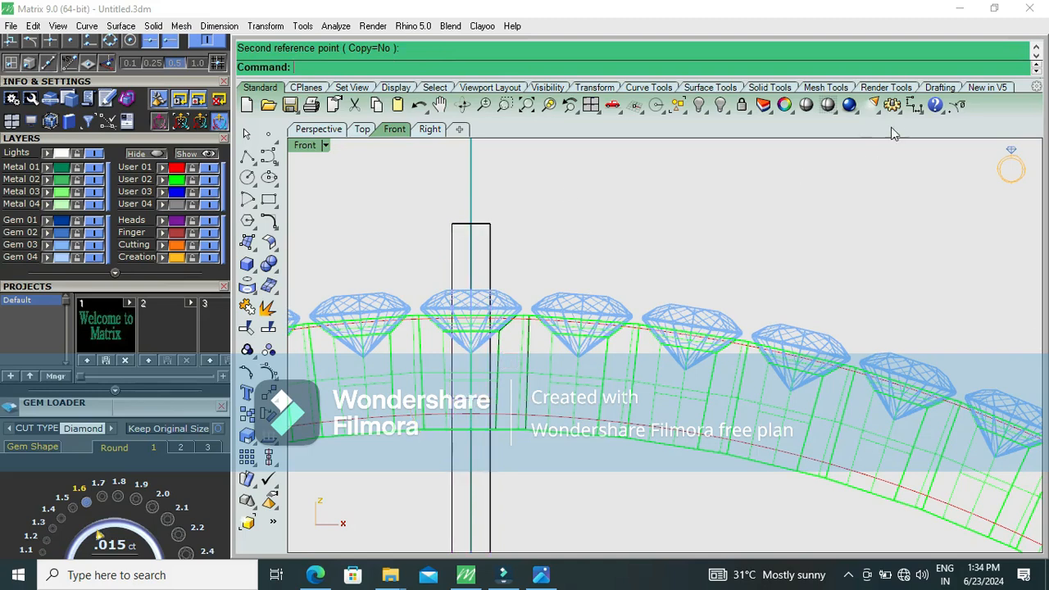
# Step: Measure from the thin cylinder's top to the top of the diamond, and lower the cylinder slightly in the Front view
pyautogui.write('dim')
pyautogui.press('Return')
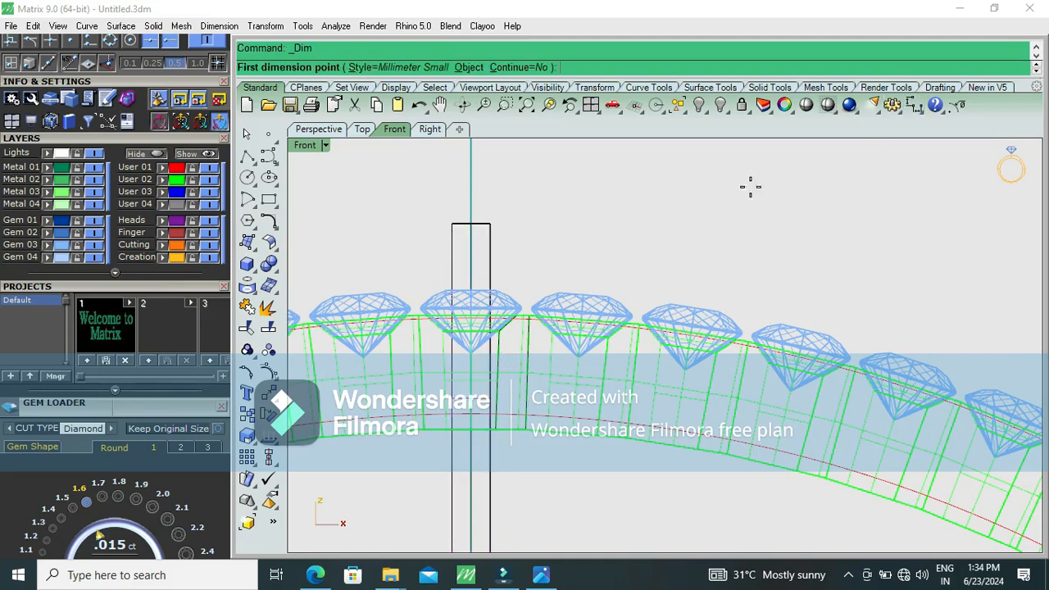
pyautogui.click(471, 222)
pyautogui.click(473, 291)
pyautogui.press('Escape')
pyautogui.click(489, 249)
pyautogui.moveTo(473, 352); pyautogui.dragTo(472, 371)
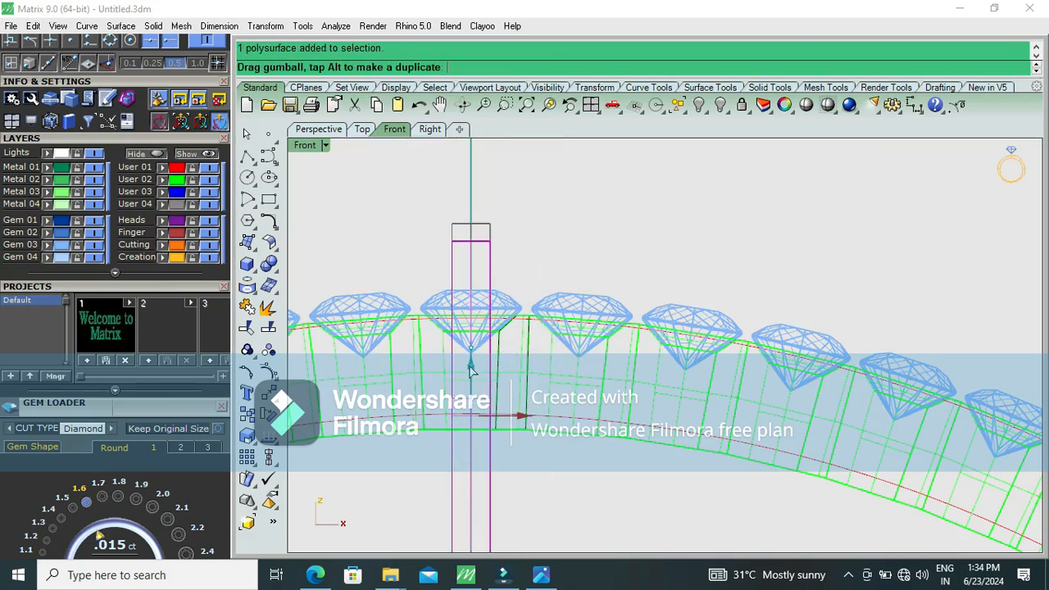
# Step: Measure from the cylinder's top centre down to the top diamond's girdle, and lower the cylinder a little further
pyautogui.click(914, 106)
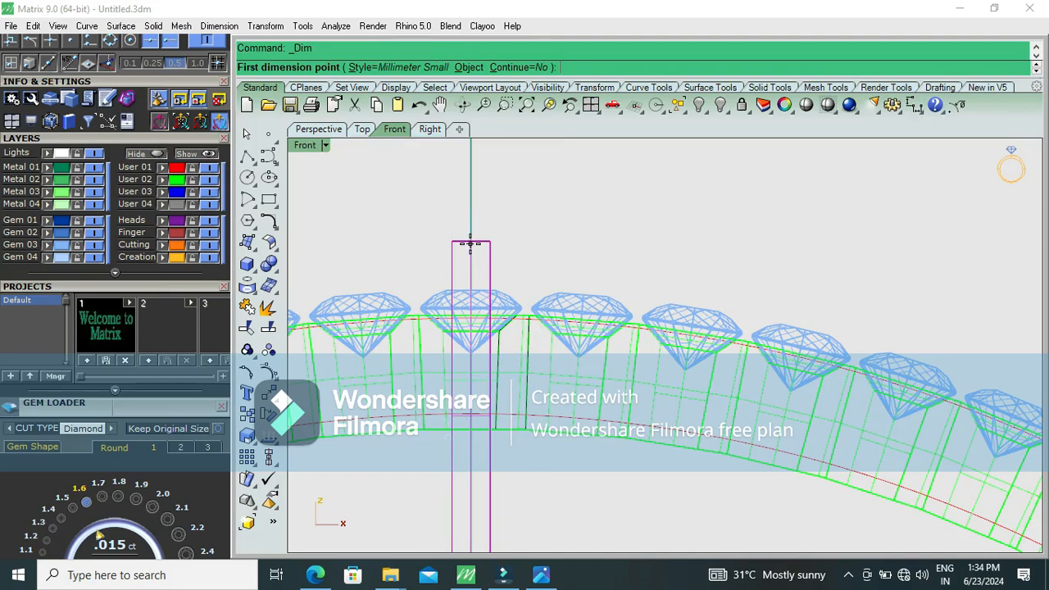
pyautogui.click(470, 244)
pyautogui.scroll(3, 471, 312)
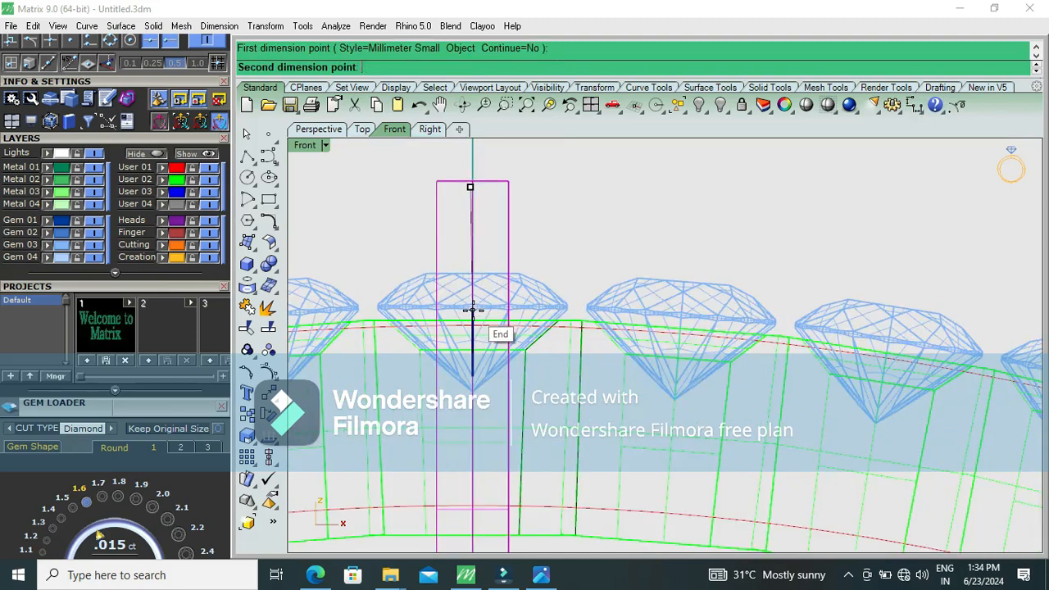
pyautogui.click(472, 312)
pyautogui.scroll(-5, 576, 282)
pyautogui.press('Escape')
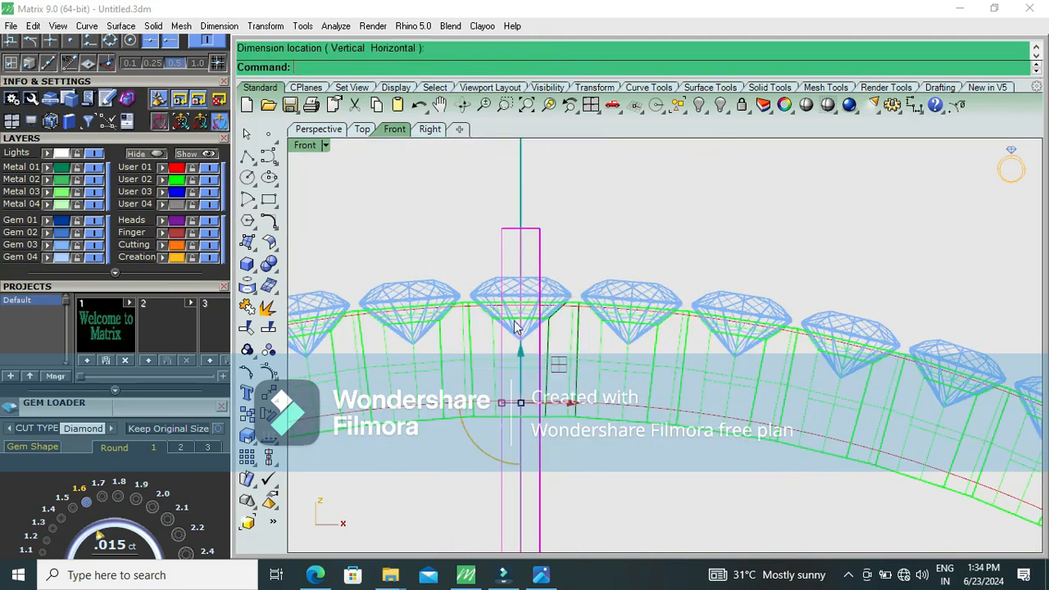
pyautogui.moveTo(522, 352); pyautogui.dragTo(520, 361)
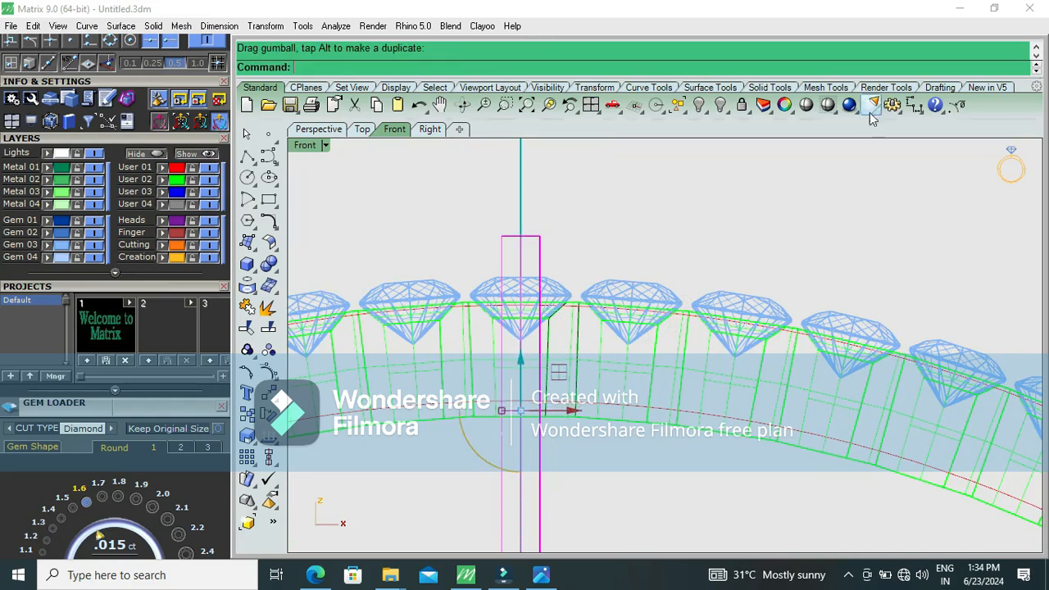
# Step: Measure from the cylinder's upper corner down to the setting's rim, and fine-tune the cylinder's height with a small downward move
pyautogui.click(913, 107)
pyautogui.click(538, 236)
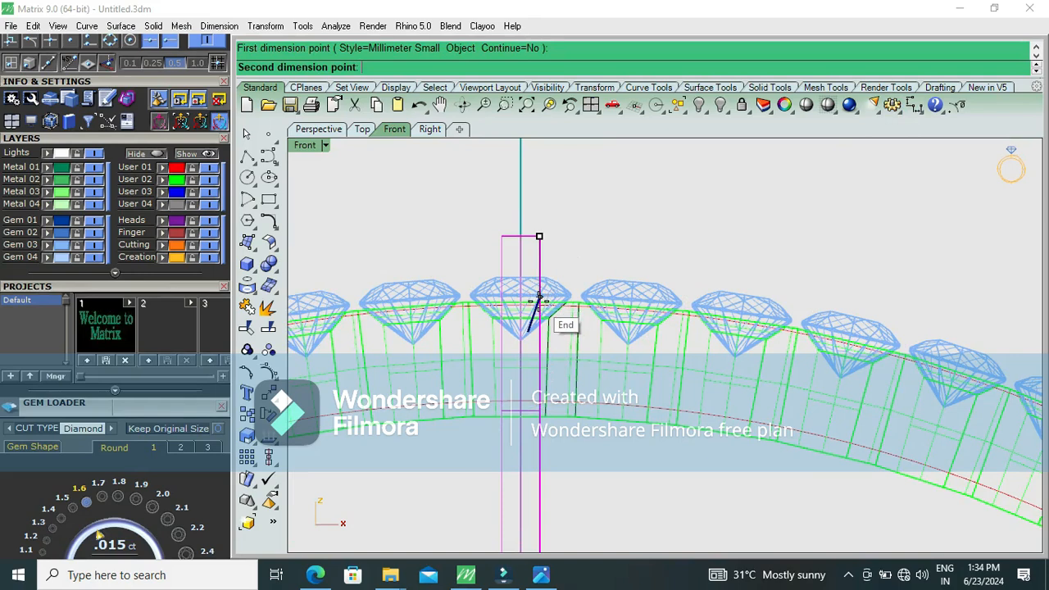
pyautogui.click(538, 297)
pyautogui.press('Escape')
pyautogui.moveTo(522, 366); pyautogui.dragTo(521, 365)
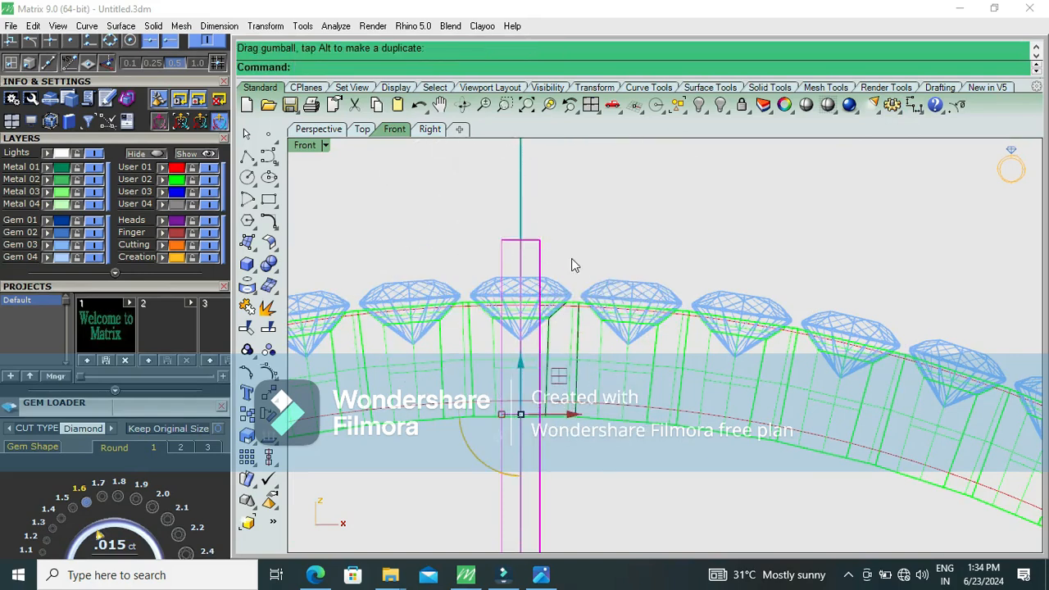
# Step: Rotate the thin cylinder clockwise around the origin from the vertical axis to where the top setting meets its neighbour
pyautogui.write('r')
pyautogui.press('Return')
pyautogui.write('0')
pyautogui.press('Return')
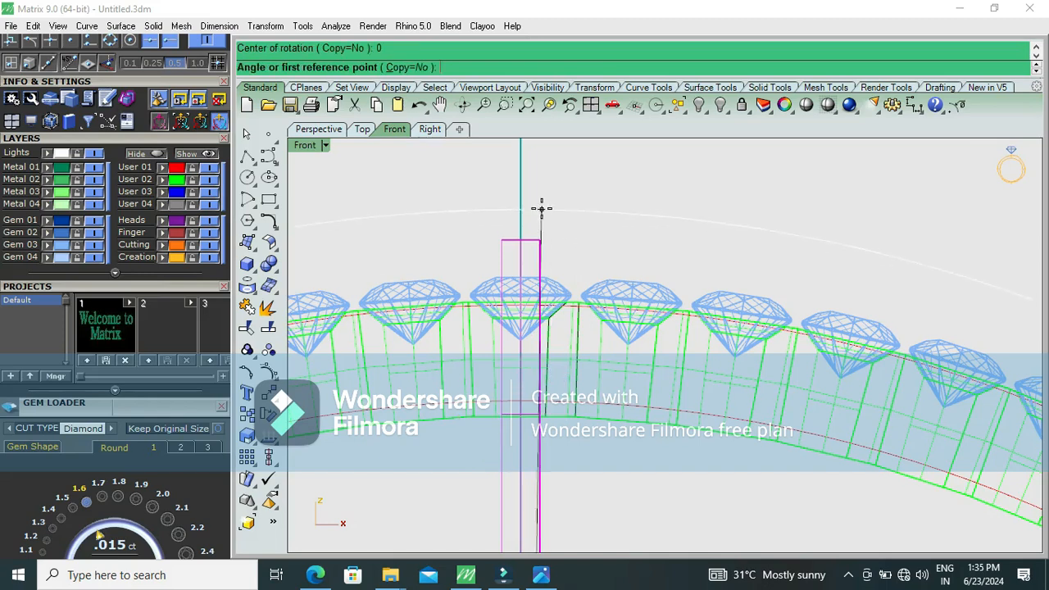
pyautogui.click(519, 199)
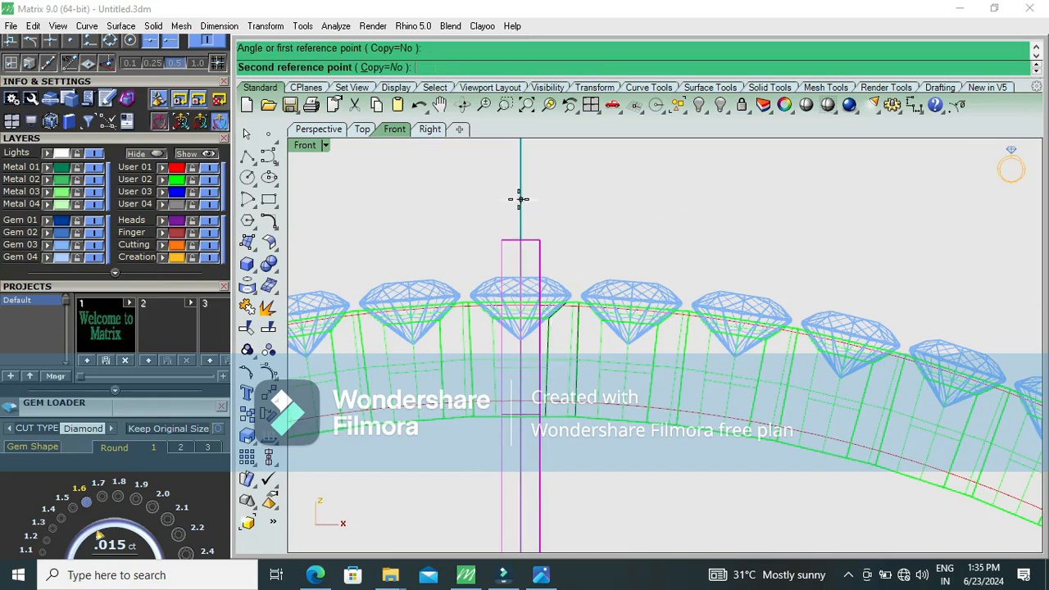
pyautogui.scroll(3, 569, 205)
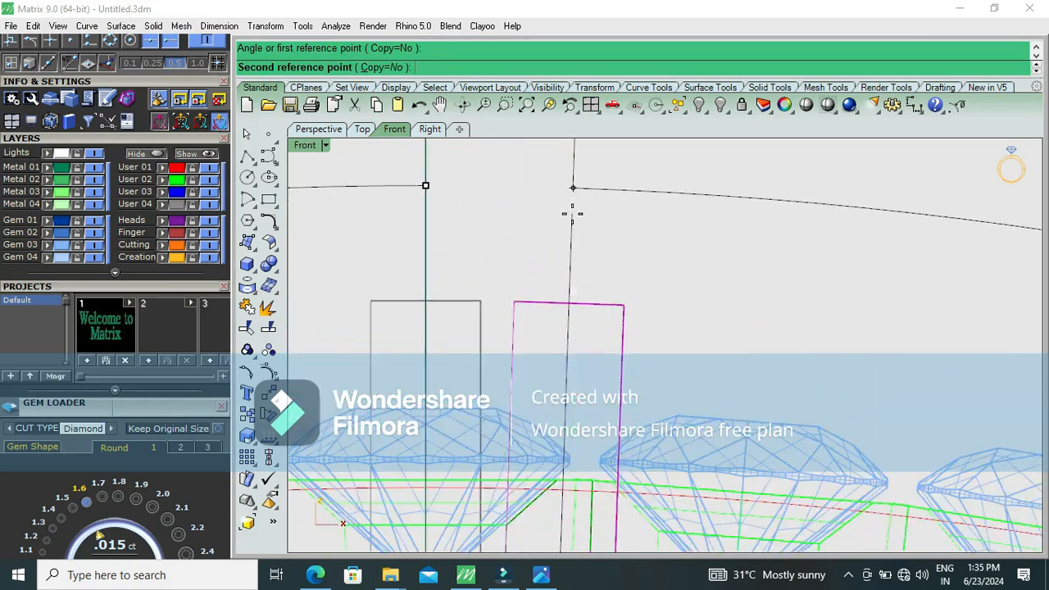
pyautogui.scroll(5, 600, 543)
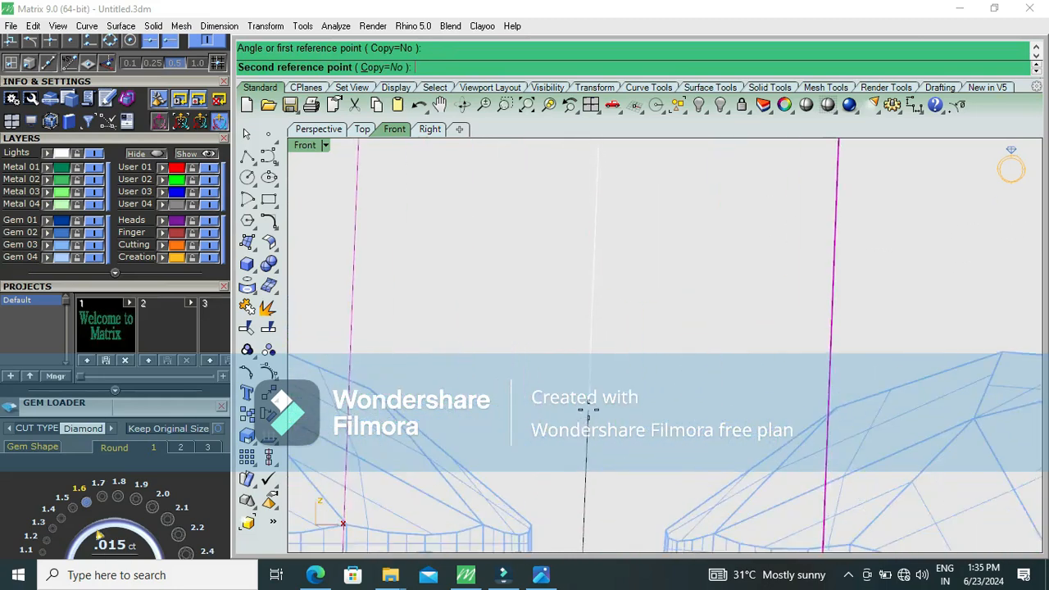
pyautogui.scroll(4, 613, 351)
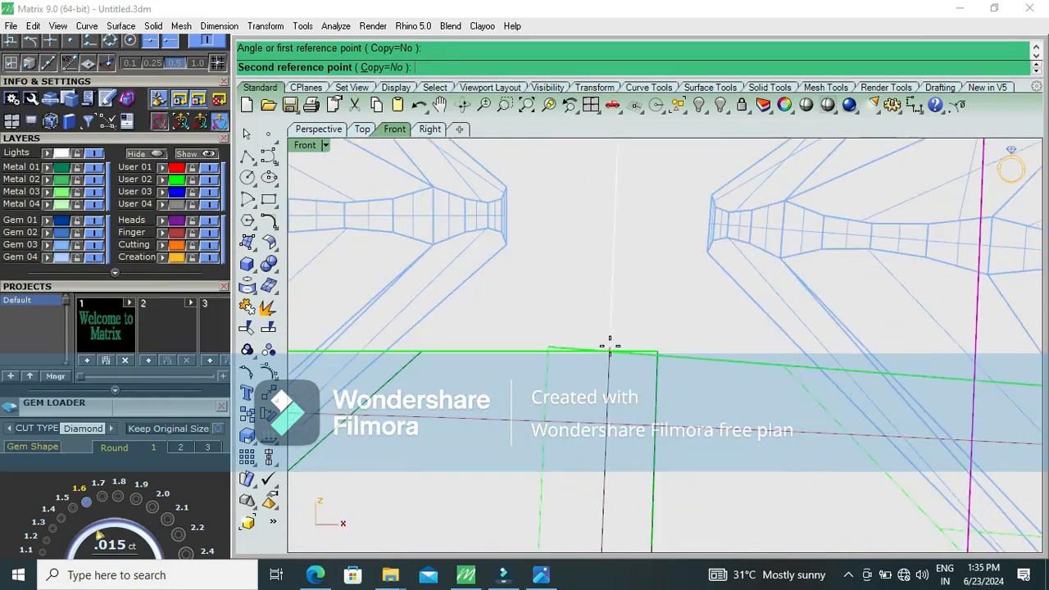
pyautogui.scroll(2, 125, 142)
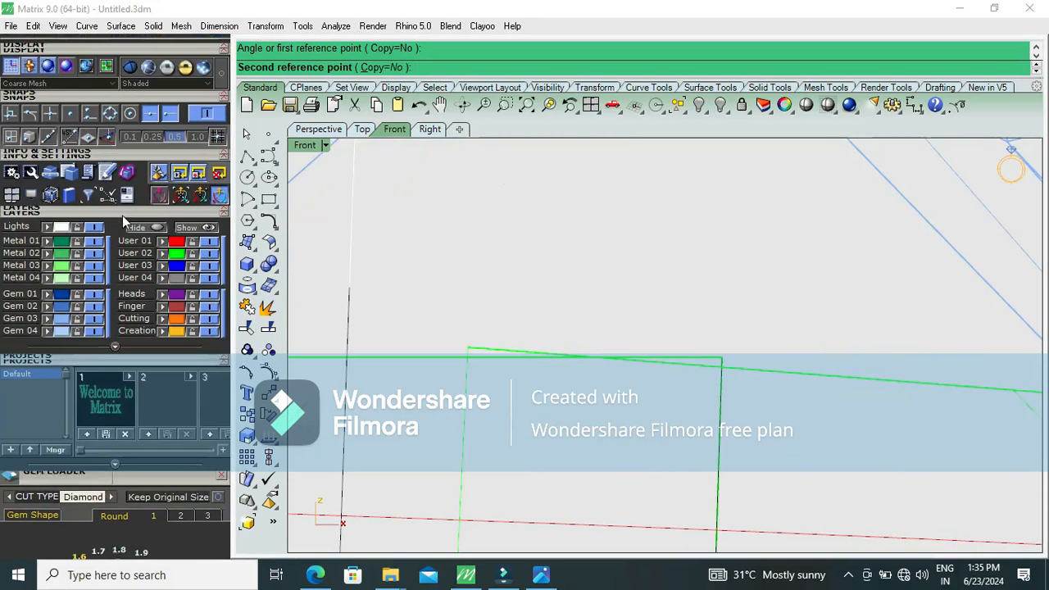
pyautogui.click(591, 367)
pyautogui.scroll(-3, 597, 395)
pyautogui.scroll(-12, 599, 395)
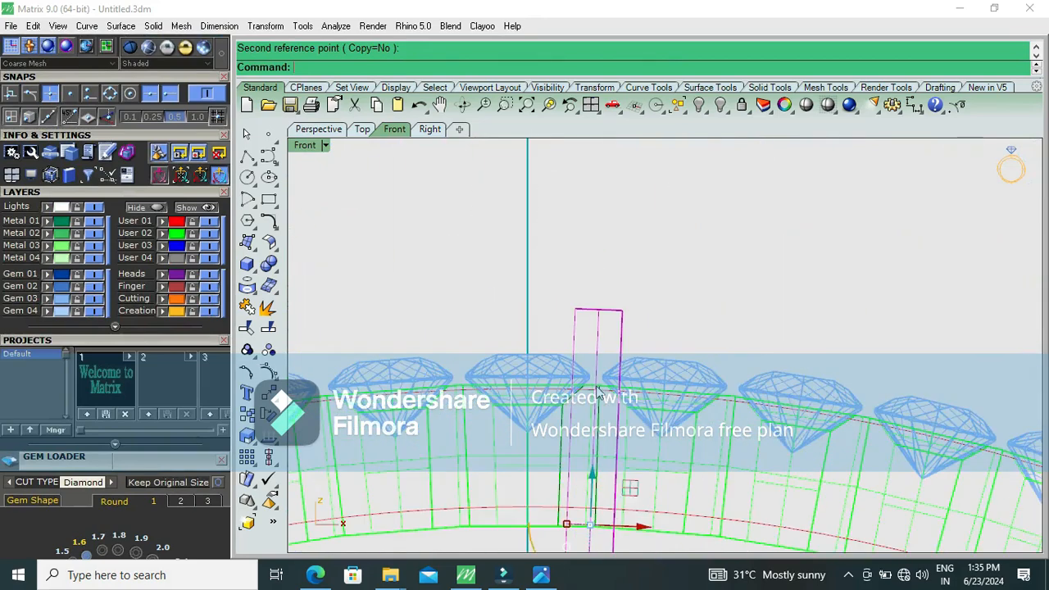
# Step: In the Top view, move the cylinder sideways off the bangle's centre line into the upper notch between the two settings
pyautogui.hotkey('ctrl', 'F1')
pyautogui.scroll(5, 605, 330)
pyautogui.scroll(-3, 604, 370)
pyautogui.hotkey('ctrl', 'F2')
pyautogui.hotkey('ctrl', 'F1')
pyautogui.moveTo(596, 368); pyautogui.dragTo(585, 447, button='right')
pyautogui.moveTo(575, 436); pyautogui.dragTo(576, 389)
pyautogui.click(620, 265)
# Step: Inspect the cylinder's position between the two settings in shaded Top and Perspective views
pyautogui.click(806, 108)
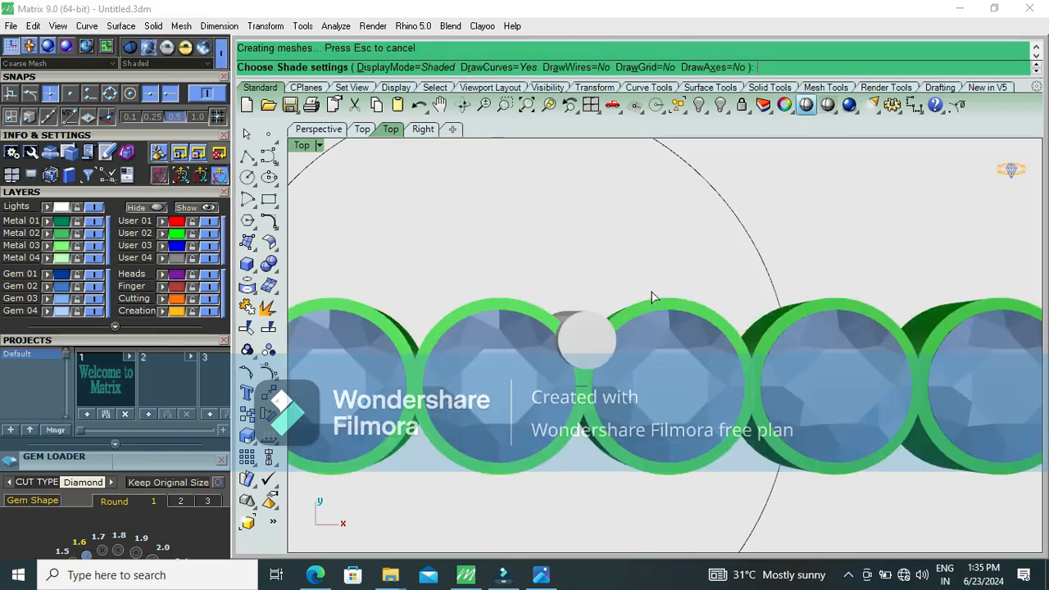
pyautogui.scroll(-8, 606, 369)
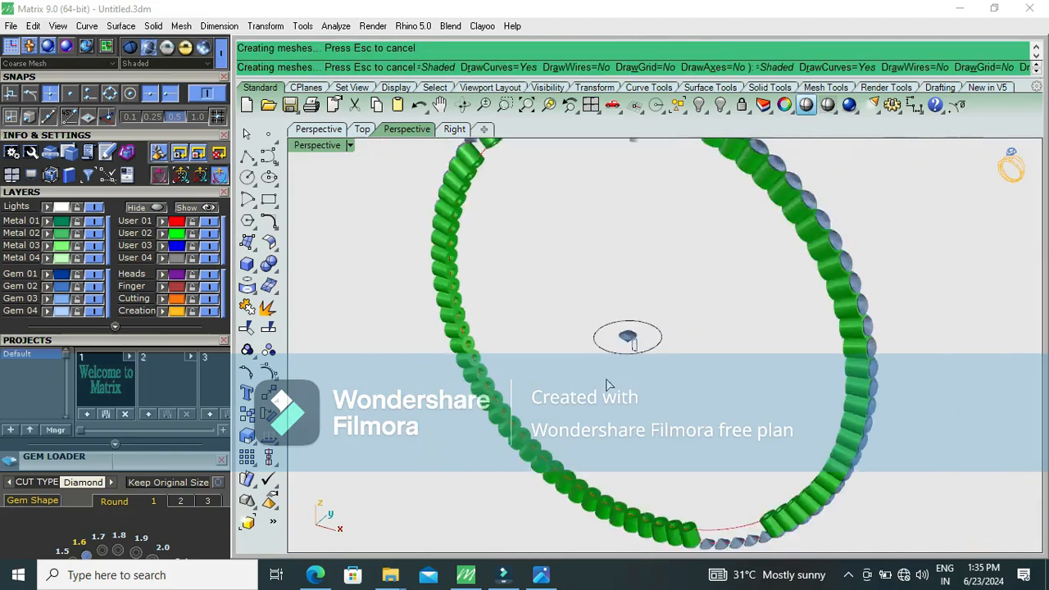
pyautogui.moveTo(632, 281); pyautogui.dragTo(622, 348, button='right')
pyautogui.scroll(11, 617, 301)
pyautogui.scroll(8, 622, 307)
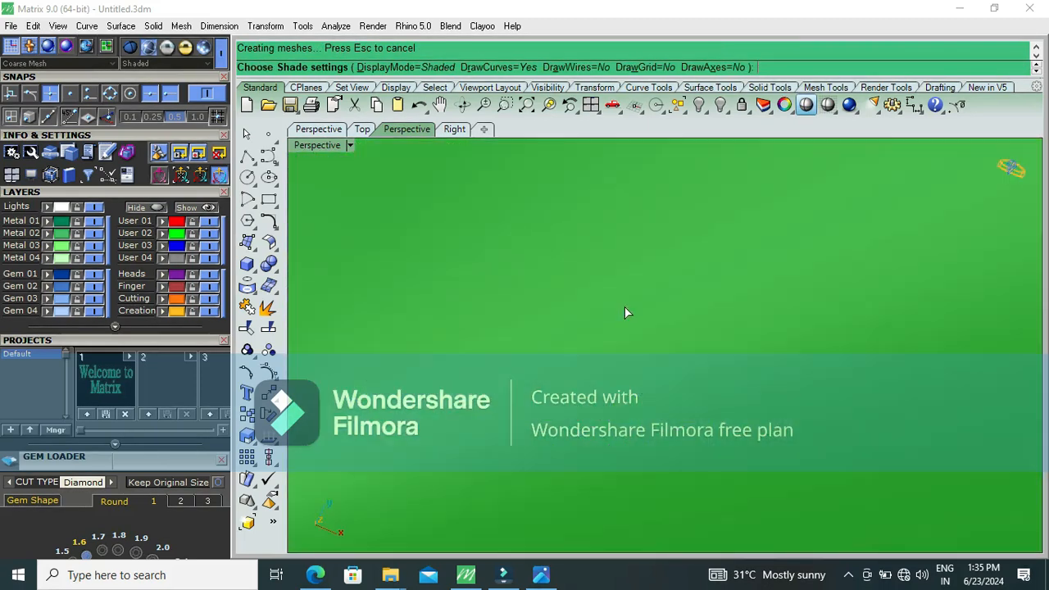
pyautogui.moveTo(601, 328); pyautogui.dragTo(654, 345, button='right')
pyautogui.scroll(-10, 653, 345)
pyautogui.press('F1')
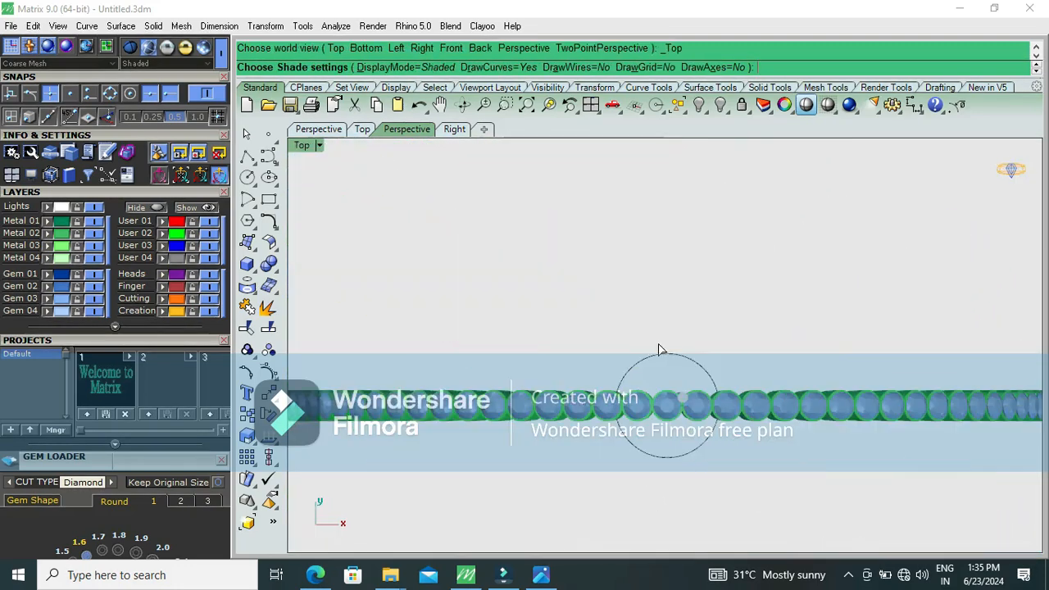
pyautogui.scroll(9, 674, 418)
pyautogui.press('Escape')
# Step: Adjust the cylinder's sideways offset in the Top view so that it overlaps the edges of both neighbouring stones
pyautogui.scroll(10, 717, 410)
pyautogui.click(717, 416)
pyautogui.scroll(5, 690, 320)
pyautogui.moveTo(683, 422); pyautogui.dragTo(683, 374)
pyautogui.scroll(-8, 681, 327)
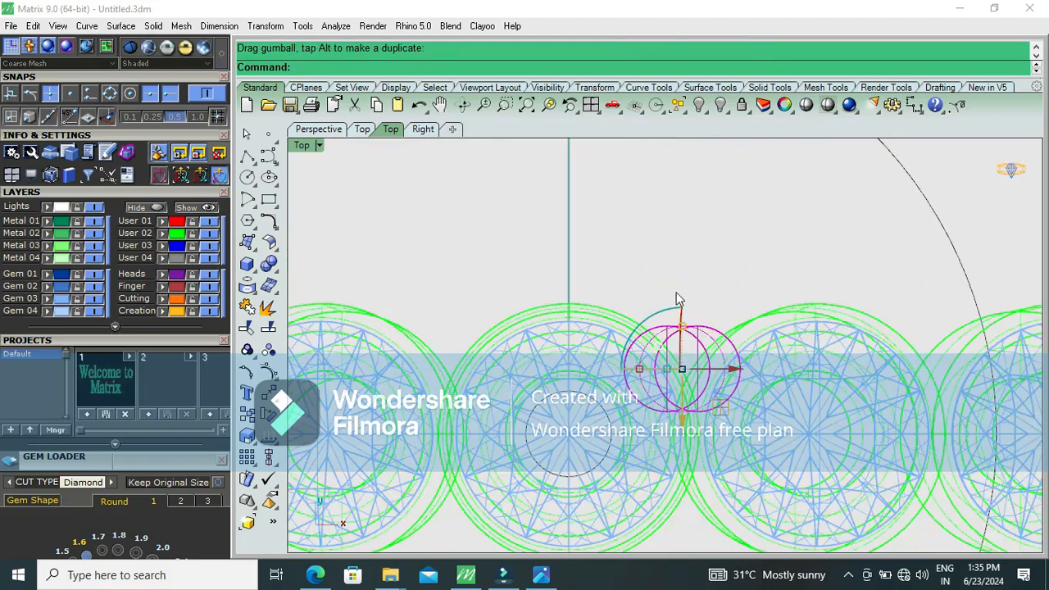
# Step: Fillet the cylinder's top edge into a rounded prong tip and check it in a shaded view
pyautogui.press('F4')
pyautogui.scroll(-3, 697, 336)
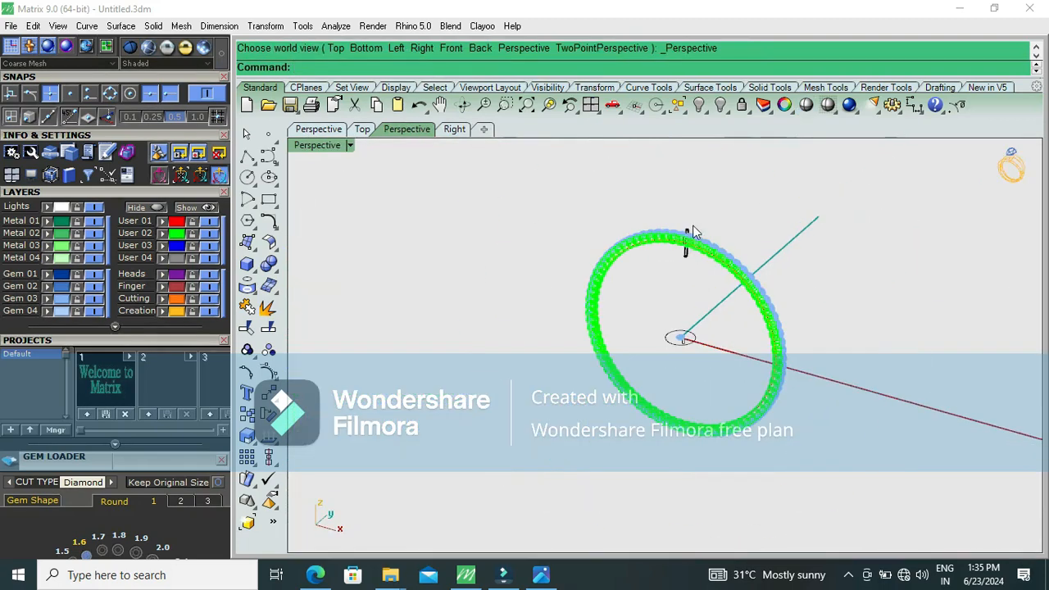
pyautogui.moveTo(693, 231); pyautogui.dragTo(392, 242, button='right')
pyautogui.click(277, 275)
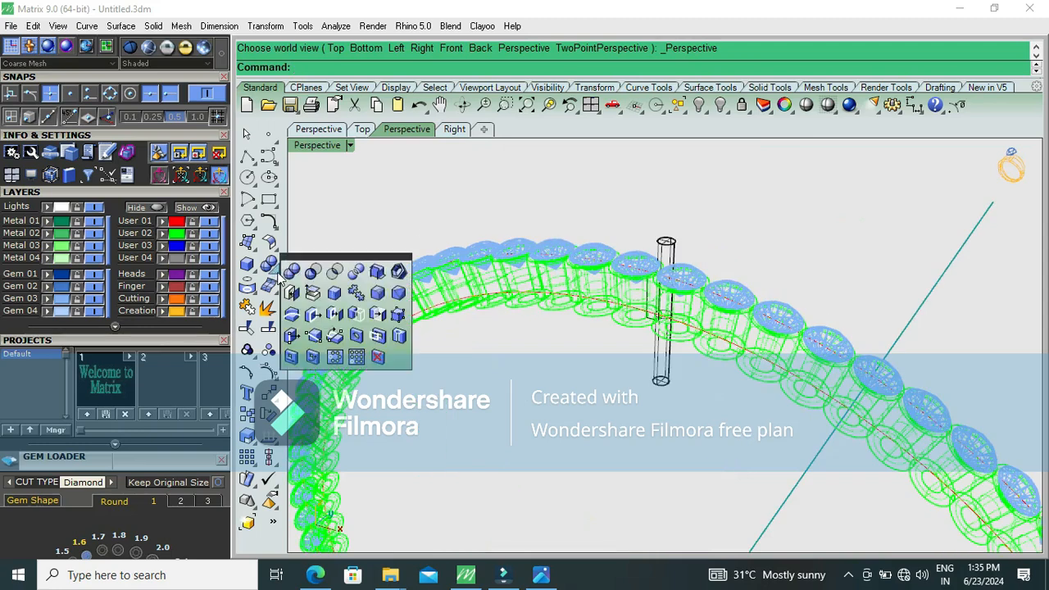
pyautogui.click(376, 296)
pyautogui.scroll(2, 661, 235)
pyautogui.click(691, 249)
pyautogui.press('Return')
pyautogui.press('Return')
pyautogui.click(805, 105)
pyautogui.moveTo(719, 245)
pyautogui.mouseDown(button='right')
pyautogui.moveTo(533, 421)
pyautogui.moveTo(801, 381)
pyautogui.moveTo(826, 543)
pyautogui.moveTo(798, 480)
pyautogui.moveTo(759, 440)
pyautogui.mouseUp(button='right')
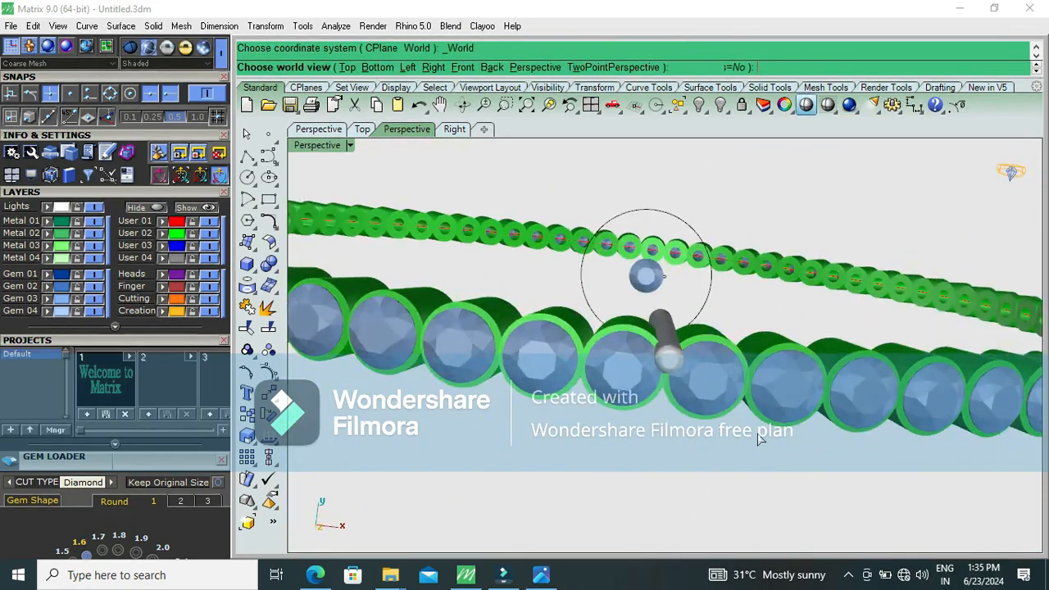
pyautogui.press('Escape')
pyautogui.scroll(9, 667, 332)
pyautogui.click(665, 328)
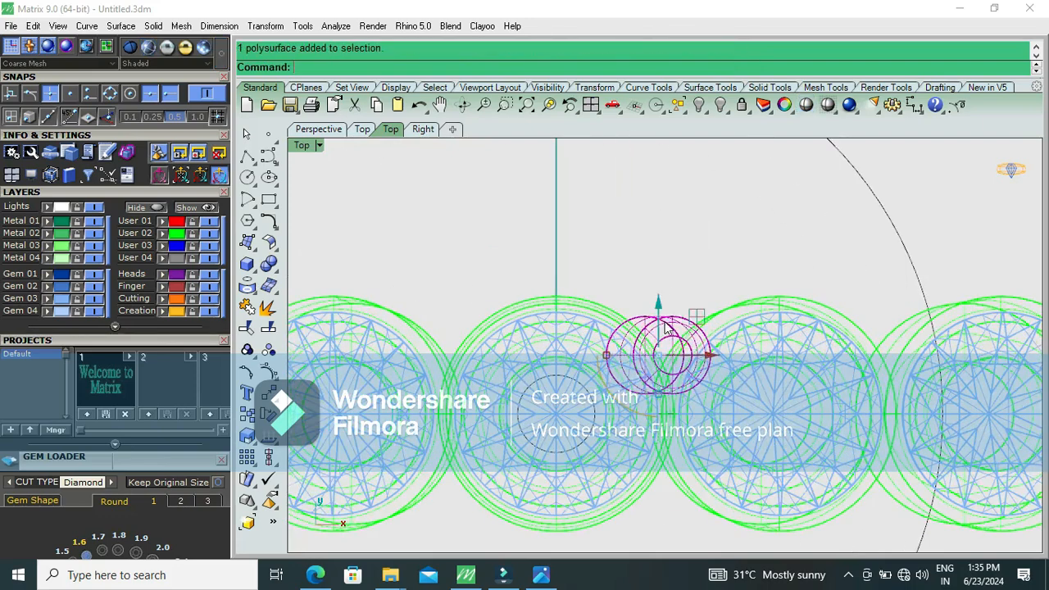
pyautogui.scroll(-6, 665, 321)
pyautogui.write('mi')
pyautogui.press('Return')
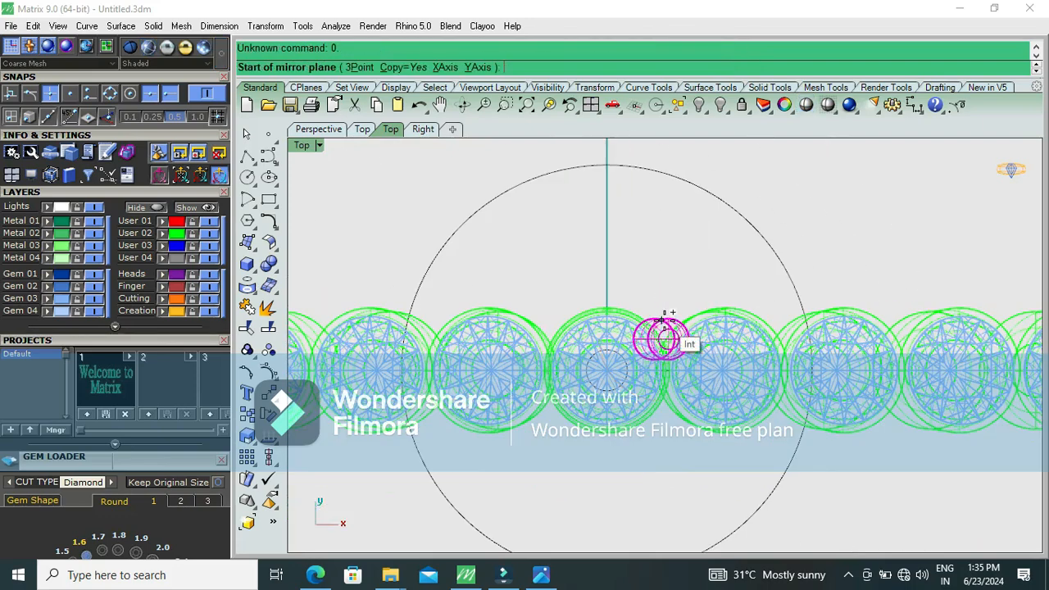
pyautogui.scroll(-4, 653, 363)
pyautogui.press('Escape')
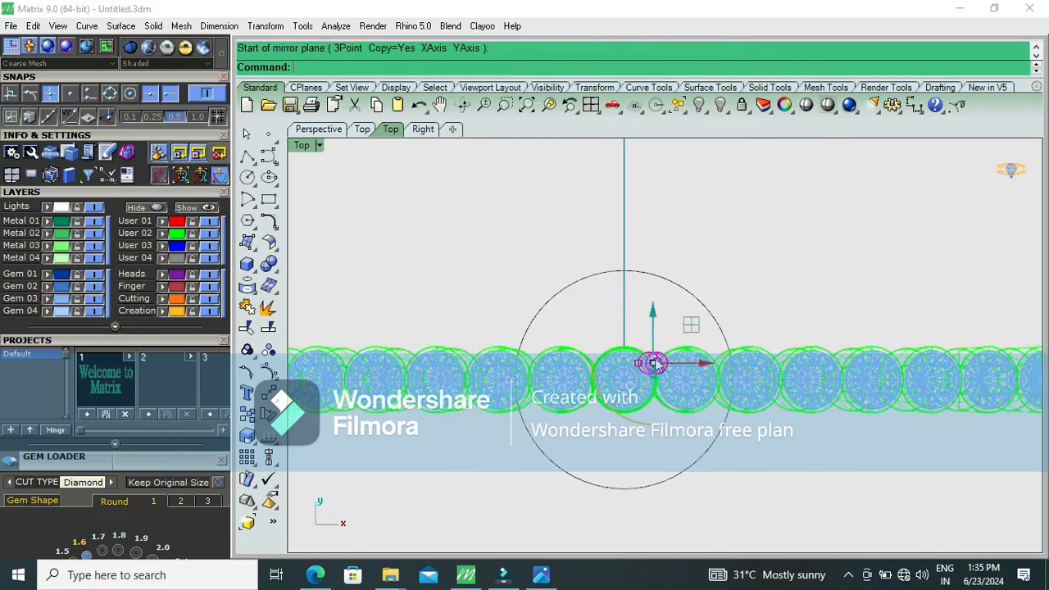
# Step: Mirror the rounded prong across the horizontal axis through the origin in the Top view, and check both prongs shaded
pyautogui.scroll(3, 654, 363)
pyautogui.click(667, 352)
pyautogui.write('mi')
pyautogui.press('Return')
pyautogui.write('0')
pyautogui.press('Return')
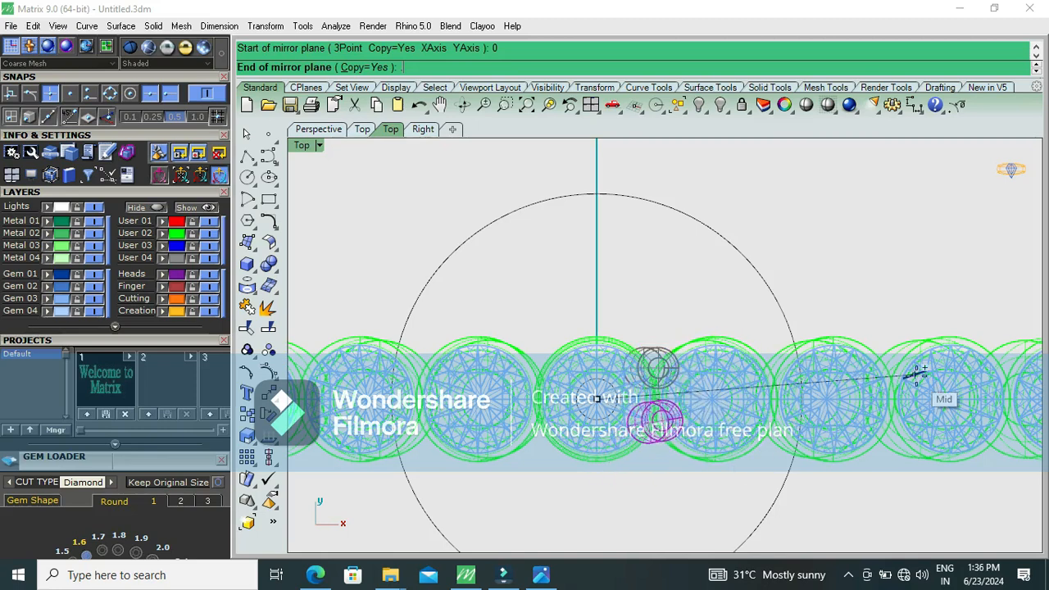
pyautogui.scroll(-10, 539, 414)
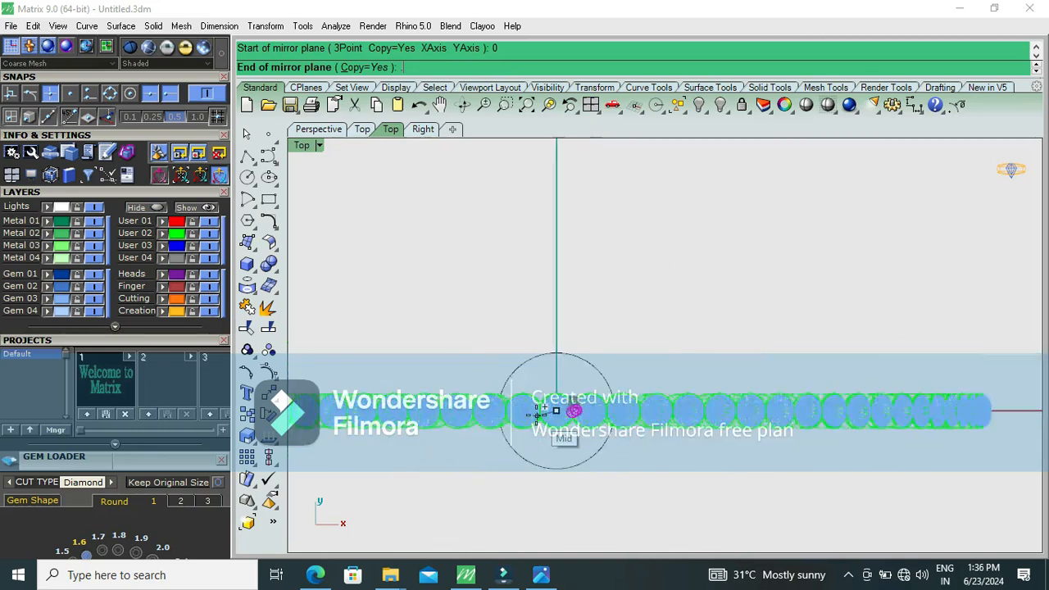
pyautogui.click(849, 402)
pyautogui.scroll(3, 463, 449)
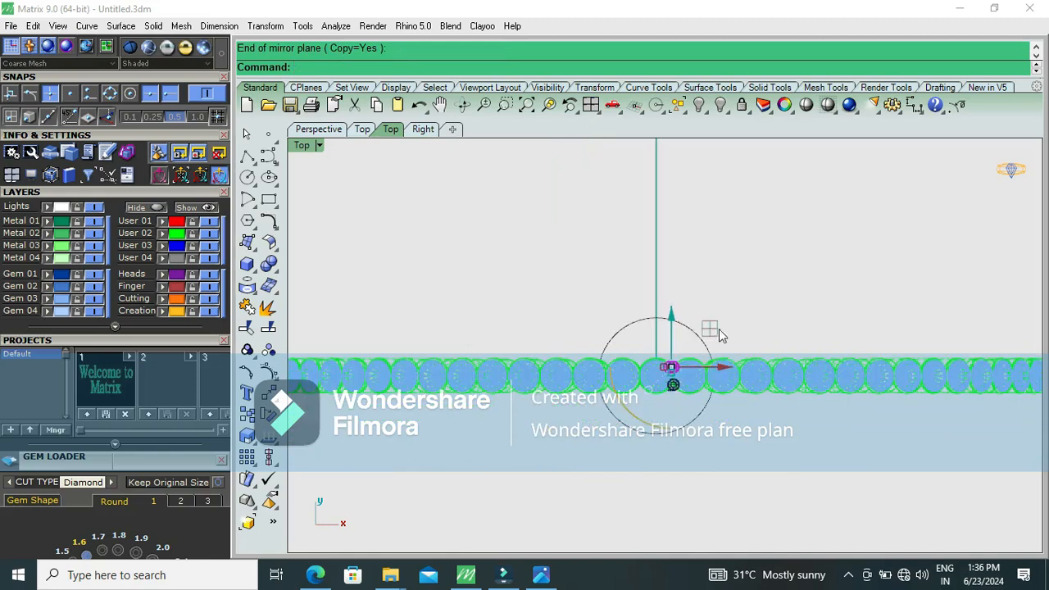
pyautogui.click(806, 104)
pyautogui.scroll(8, 661, 369)
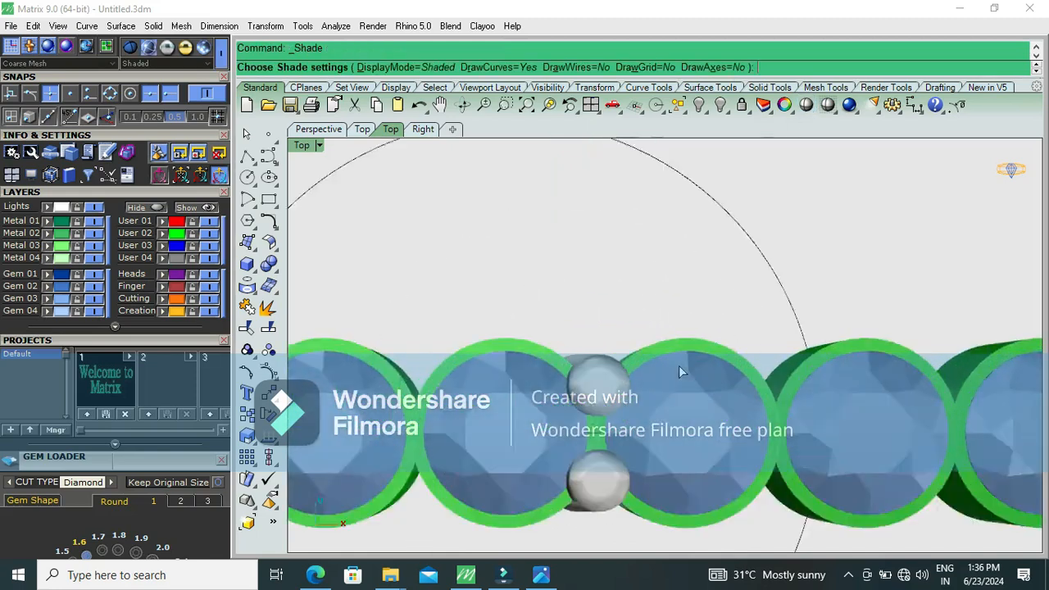
pyautogui.hotkey('ctrl', 'F2')
pyautogui.hotkey('ctrl', 'F1')
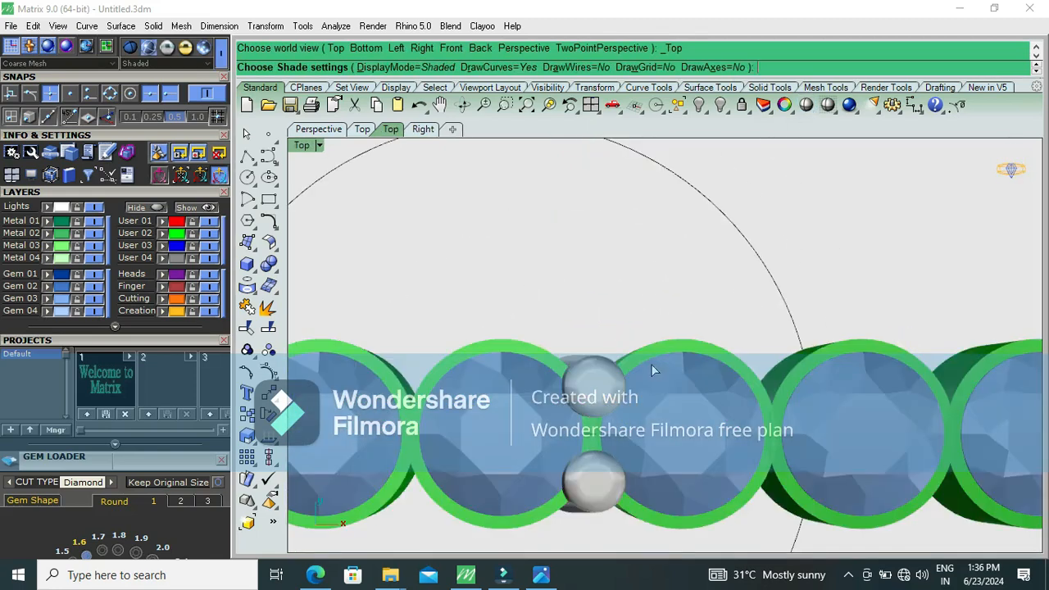
# Step: Move the original prong slightly outward from the bangle's centre line, and check the pair of prongs in a shaded Top view
pyautogui.press('Escape')
pyautogui.scroll(5, 599, 353)
pyautogui.click(598, 359)
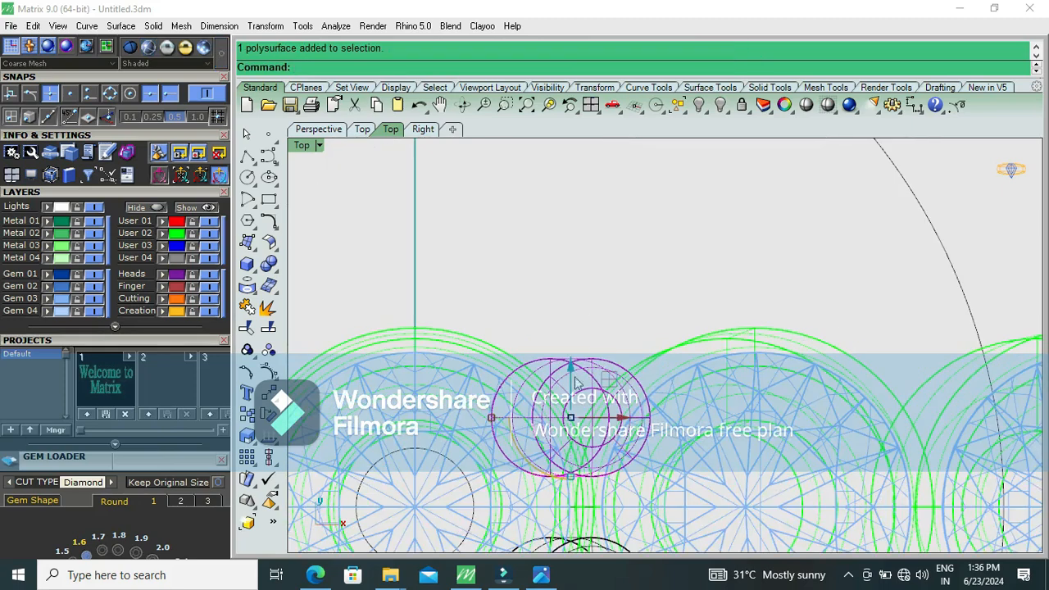
pyautogui.moveTo(570, 367); pyautogui.dragTo(570, 361)
pyautogui.click(599, 307)
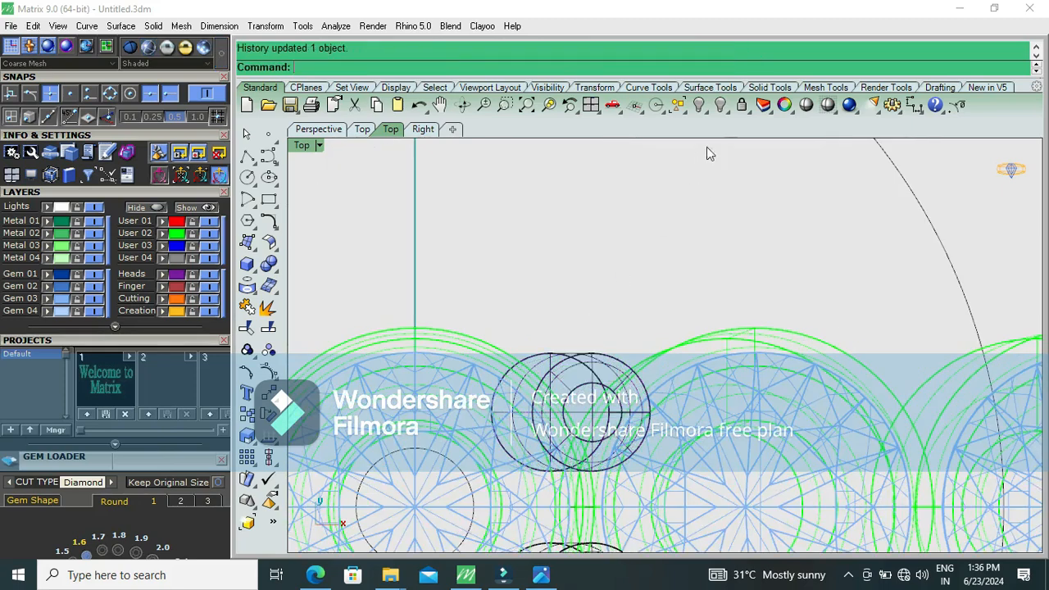
pyautogui.click(804, 106)
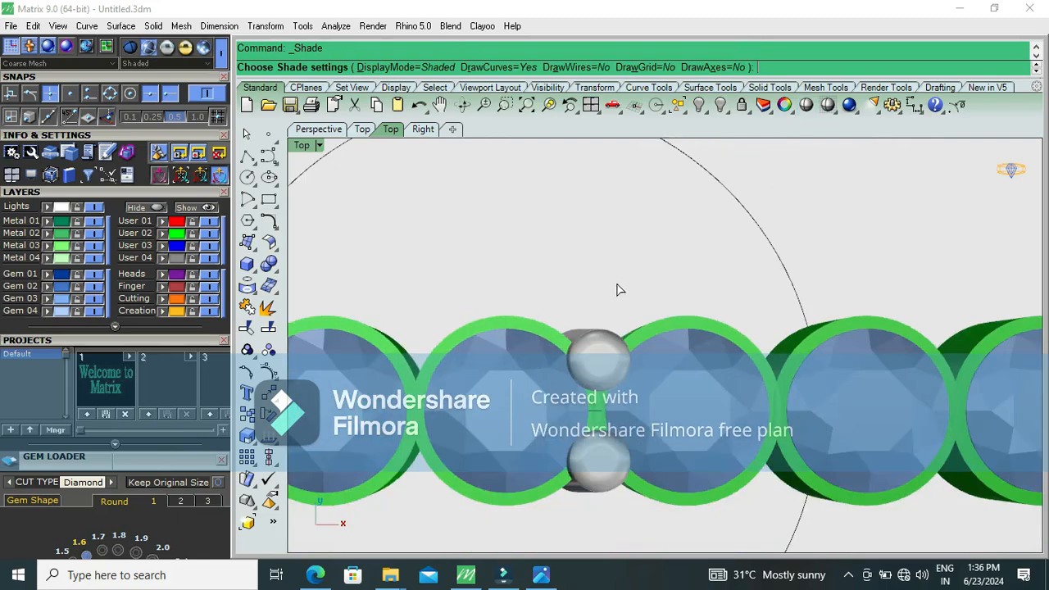
pyautogui.press('Escape')
pyautogui.scroll(-6, 620, 296)
pyautogui.hotkey('ctrl', 'F2')
pyautogui.hotkey('ctrl', 'F1')
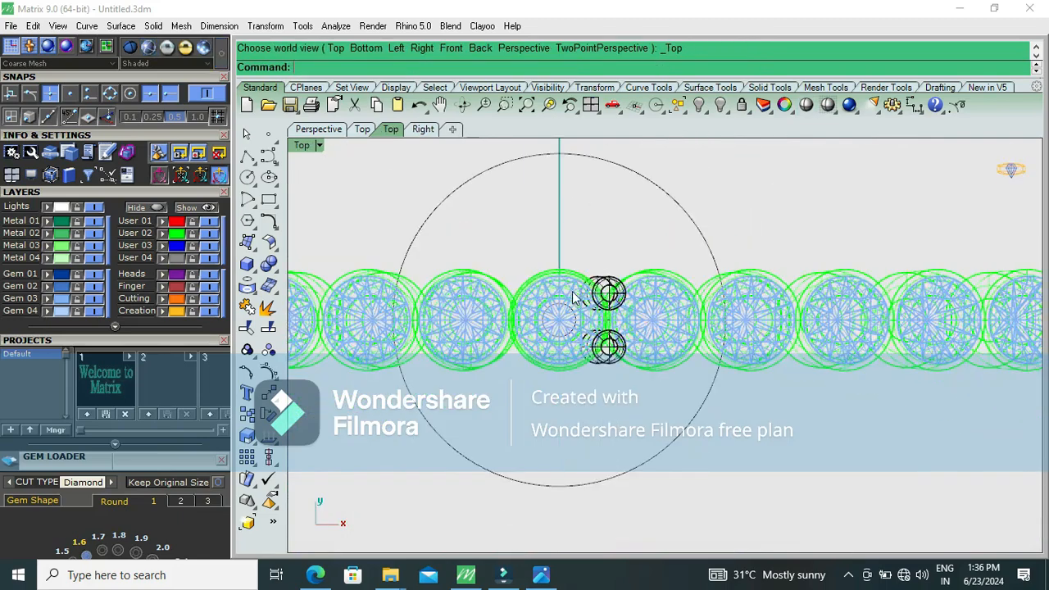
# Step: Examine up close in the Top view how the upper prong overlaps the two neighbouring stones and their settings
pyautogui.scroll(10, 581, 287)
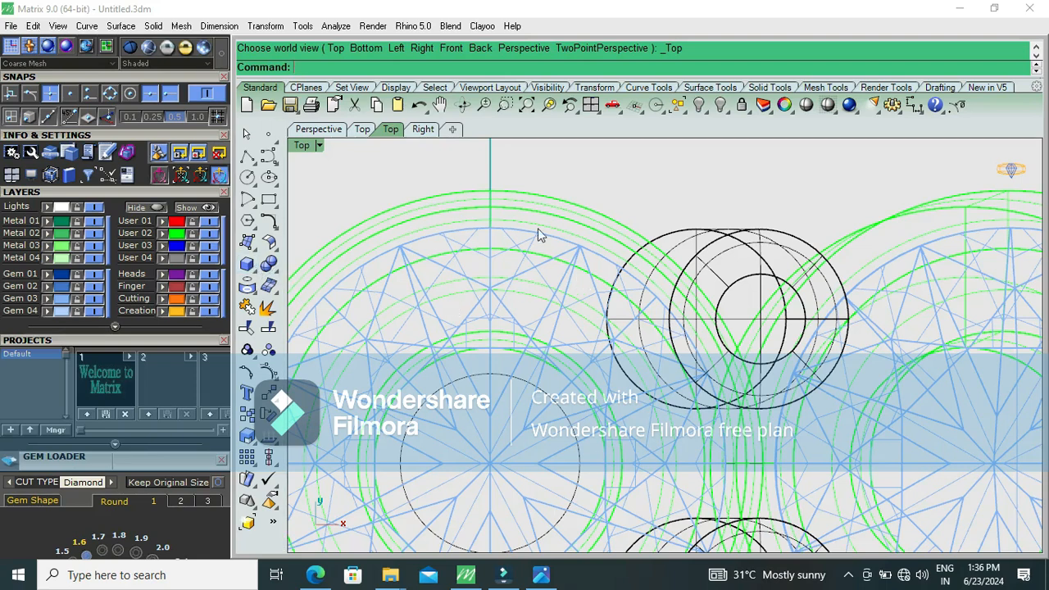
pyautogui.click(665, 237)
pyautogui.click(710, 206)
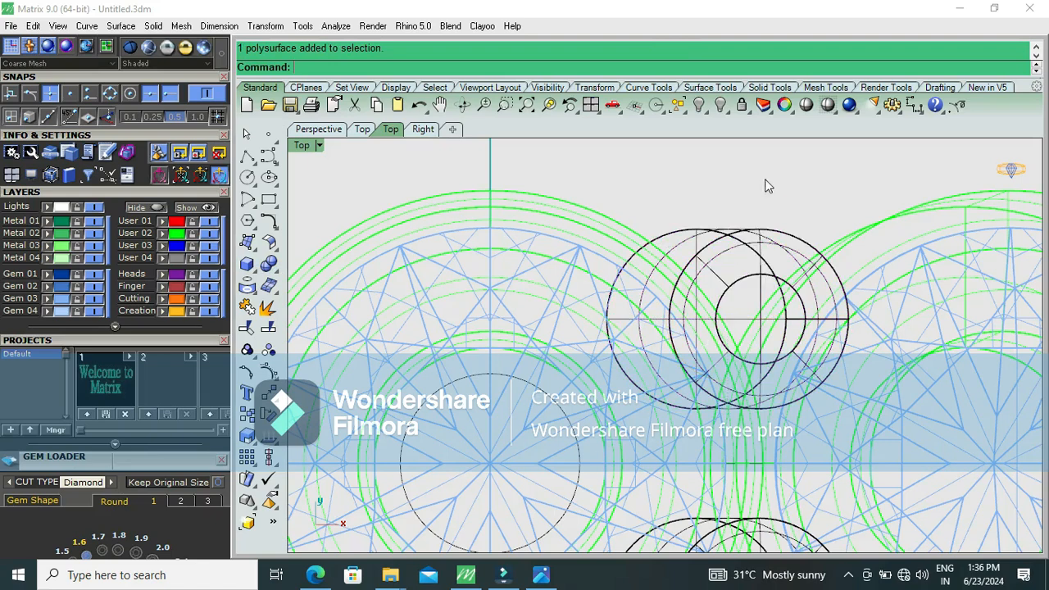
pyautogui.click(806, 105)
pyautogui.click(662, 230)
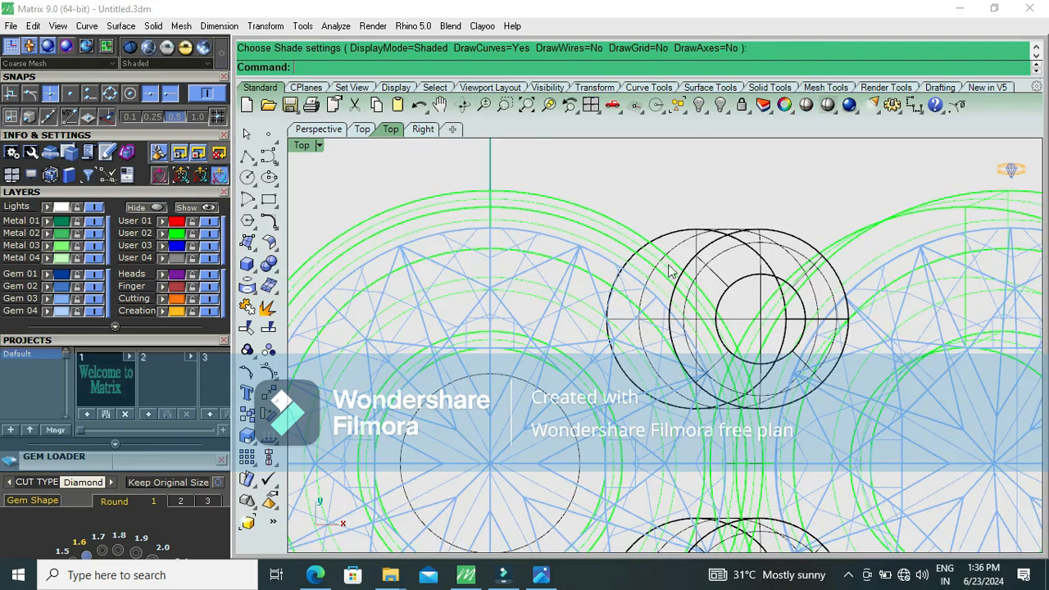
pyautogui.click(709, 250)
pyautogui.click(679, 208)
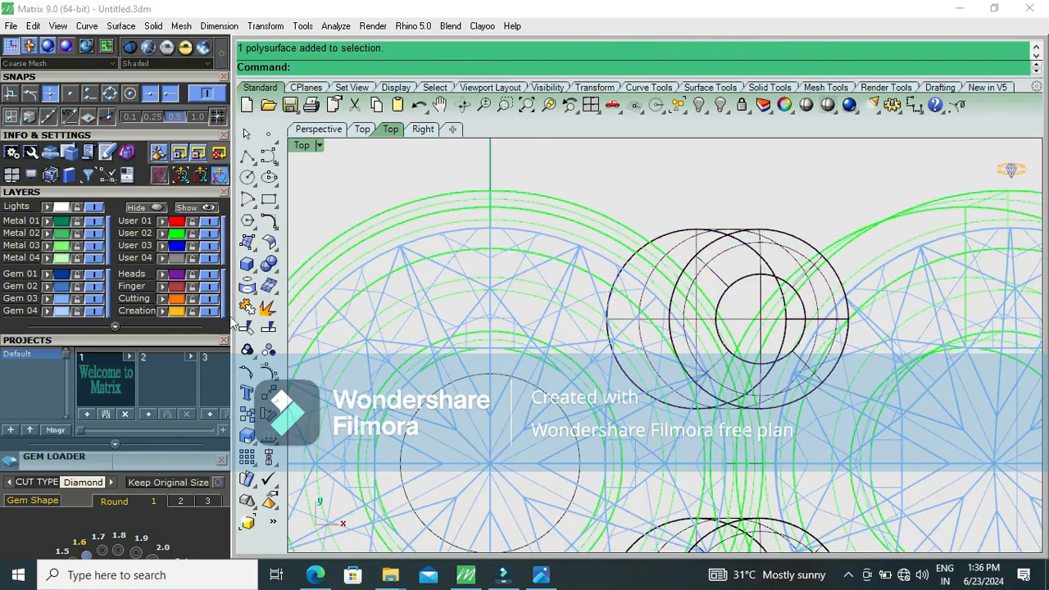
# Step: Move the upper prong's bottom face slightly toward the bangle's centre line with MoveFace, and check the prongs in a shaded Perspective view
pyautogui.click(274, 270)
pyautogui.moveTo(320, 264); pyautogui.dragTo(339, 196)
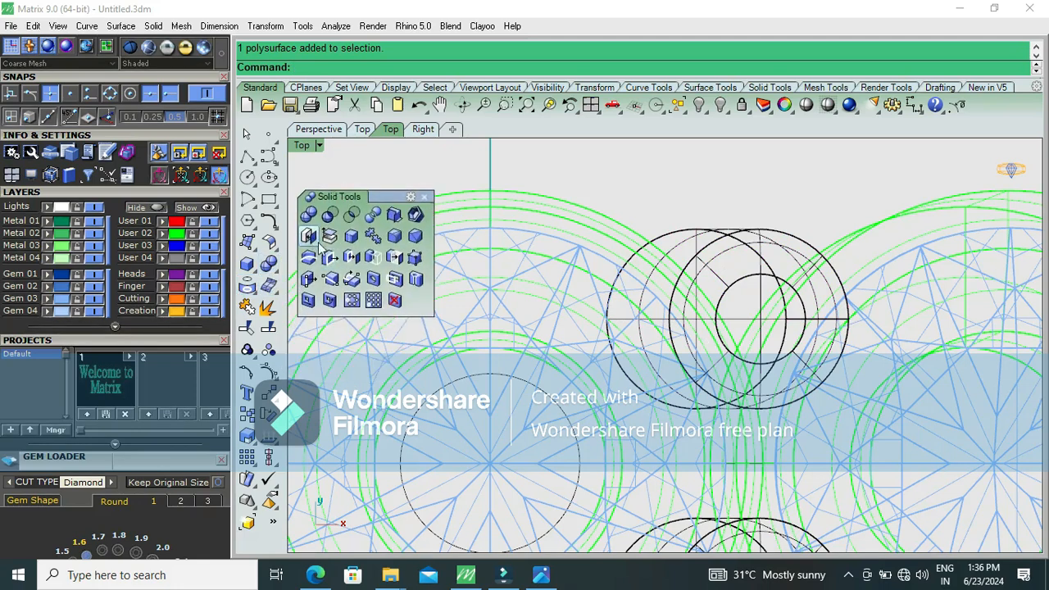
pyautogui.click(330, 257)
pyautogui.scroll(3, 705, 260)
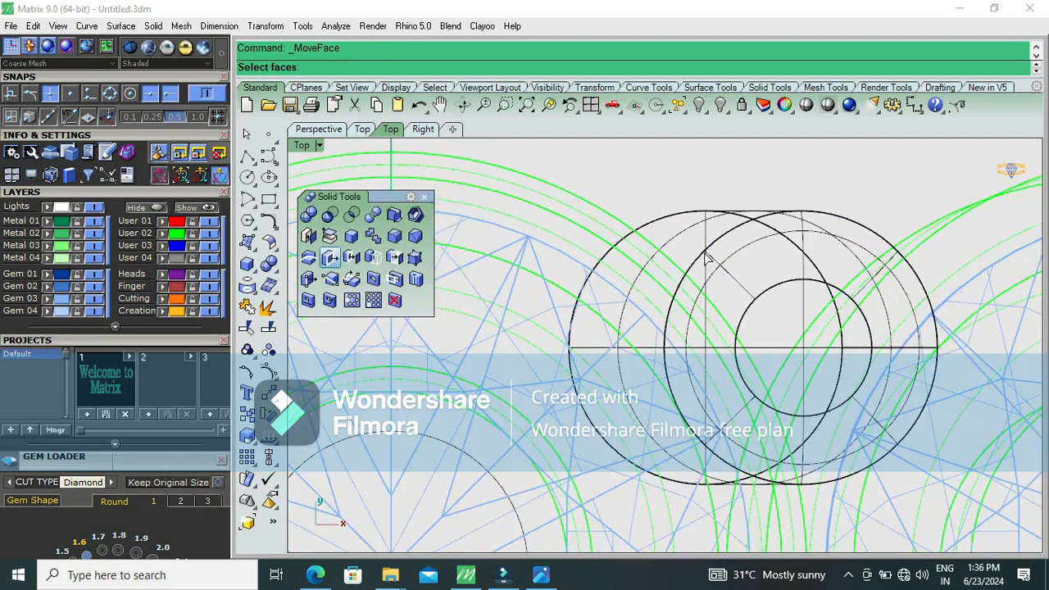
pyautogui.click(706, 242)
pyautogui.scroll(-5, 705, 255)
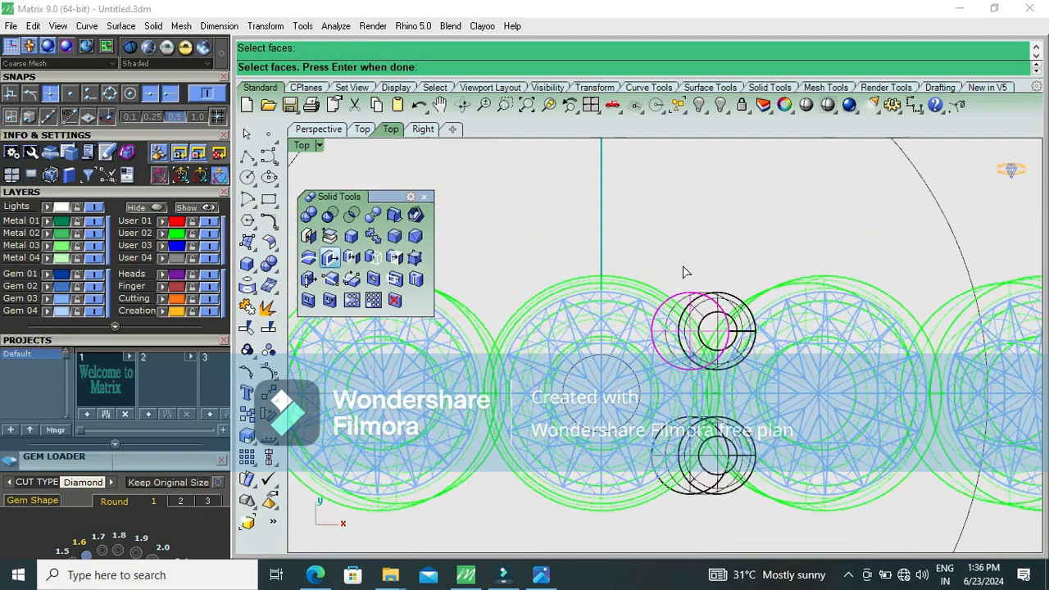
pyautogui.press('Return')
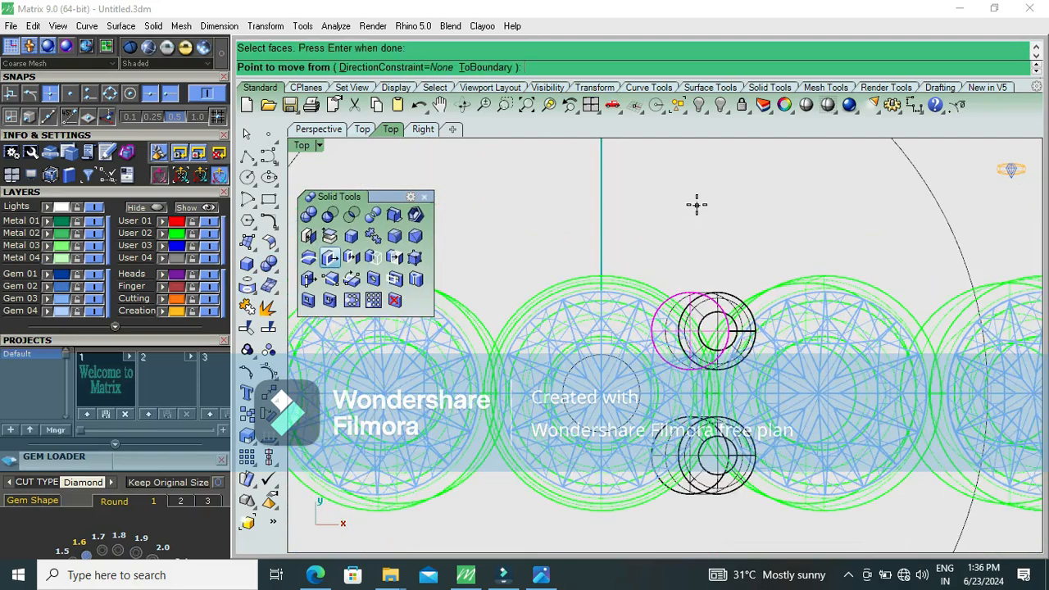
pyautogui.click(694, 191)
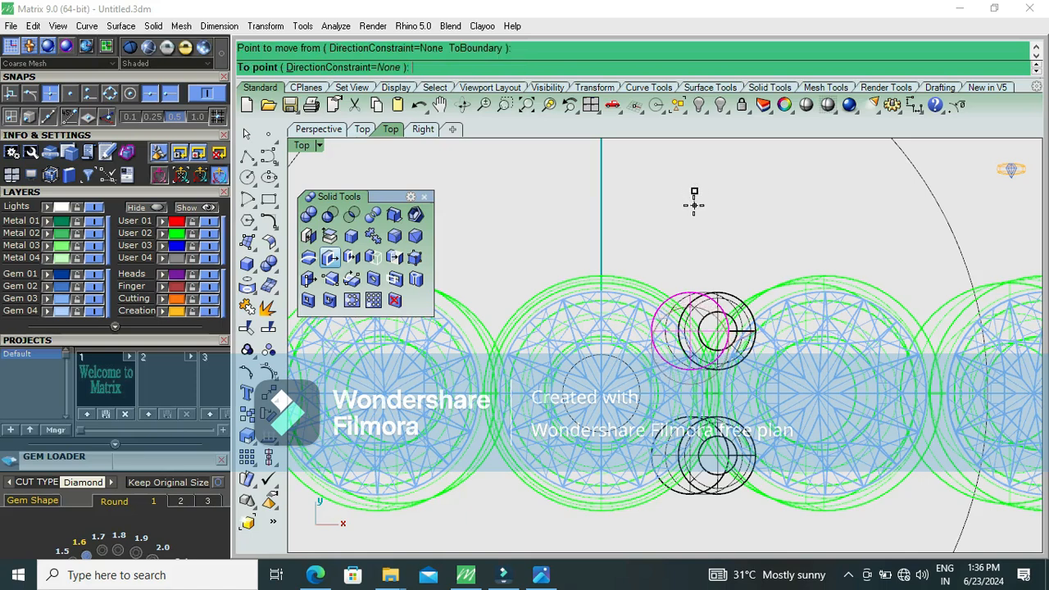
pyautogui.click(693, 204)
pyautogui.click(805, 104)
pyautogui.press('F4')
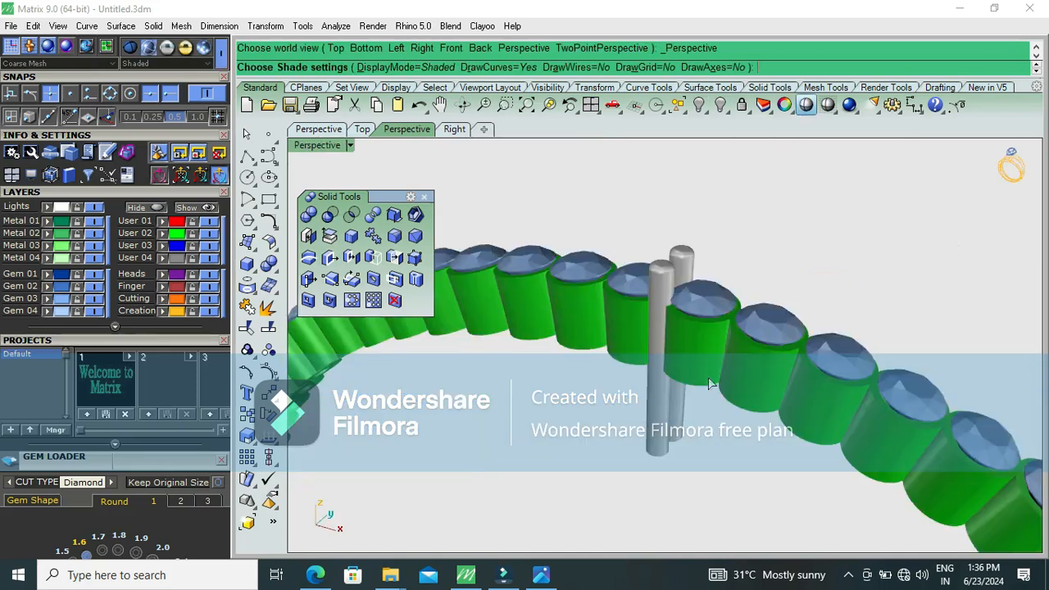
pyautogui.moveTo(712, 385); pyautogui.dragTo(769, 147, button='right')
pyautogui.moveTo(715, 281); pyautogui.dragTo(681, 552, button='right')
# Step: Select both prongs in the Front view and assign them to the Heads layer
pyautogui.press('F2')
pyautogui.rightClick(733, 394)
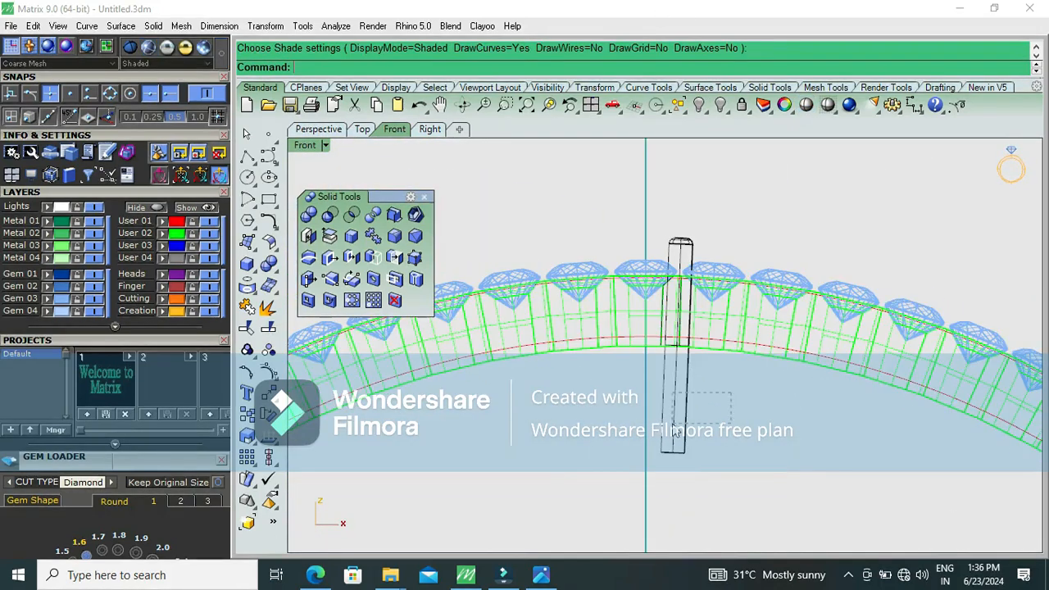
pyautogui.moveTo(731, 391); pyautogui.dragTo(672, 425)
pyautogui.scroll(-4, 679, 368)
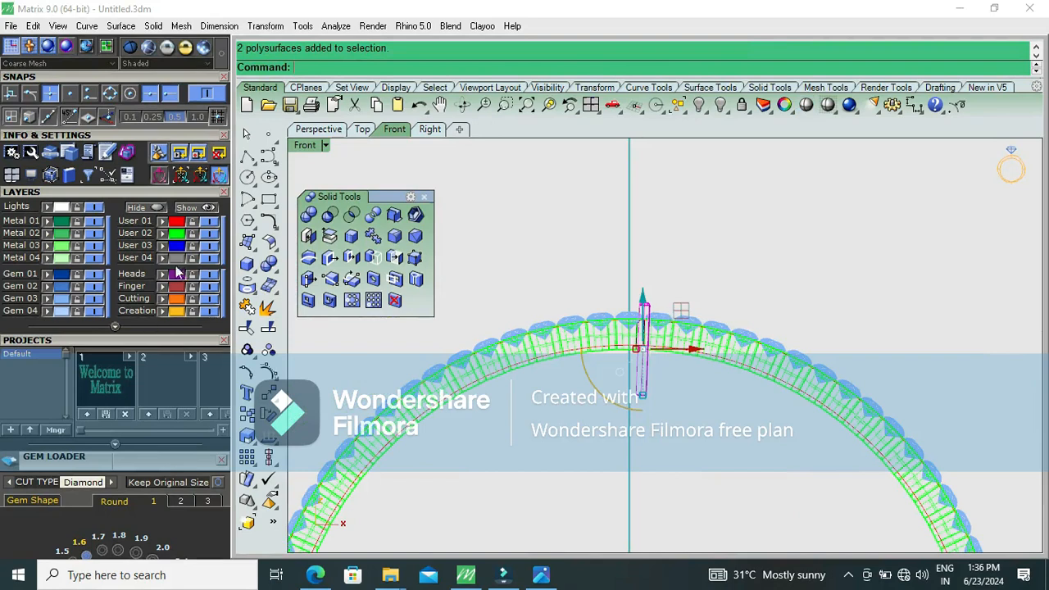
pyautogui.click(711, 443)
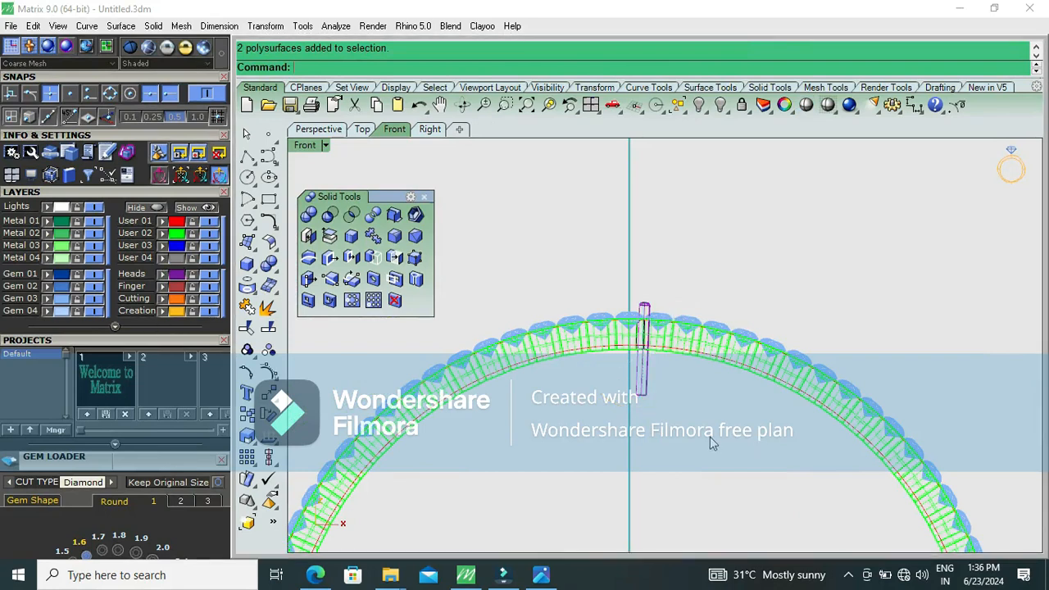
# Step: Polar array the two prongs around the origin in the Front view with 80 items over a 360-degree fill angle
pyautogui.moveTo(654, 391); pyautogui.dragTo(637, 395)
pyautogui.scroll(-4, 691, 434)
pyautogui.moveTo(691, 434); pyautogui.dragTo(676, 405, button='right')
pyautogui.rightClick(676, 404)
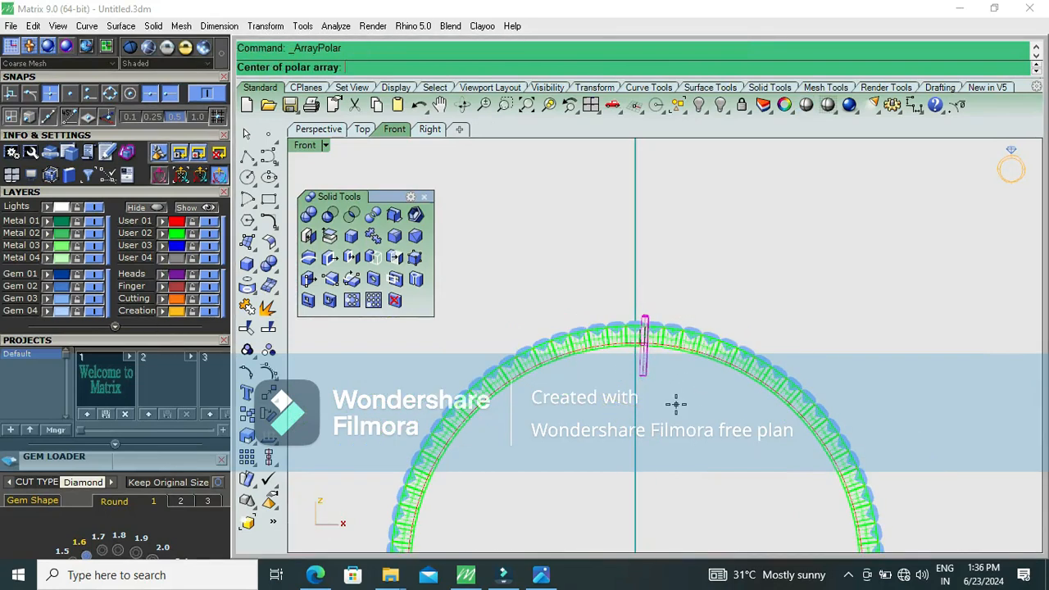
pyautogui.write('0')
pyautogui.press('Return')
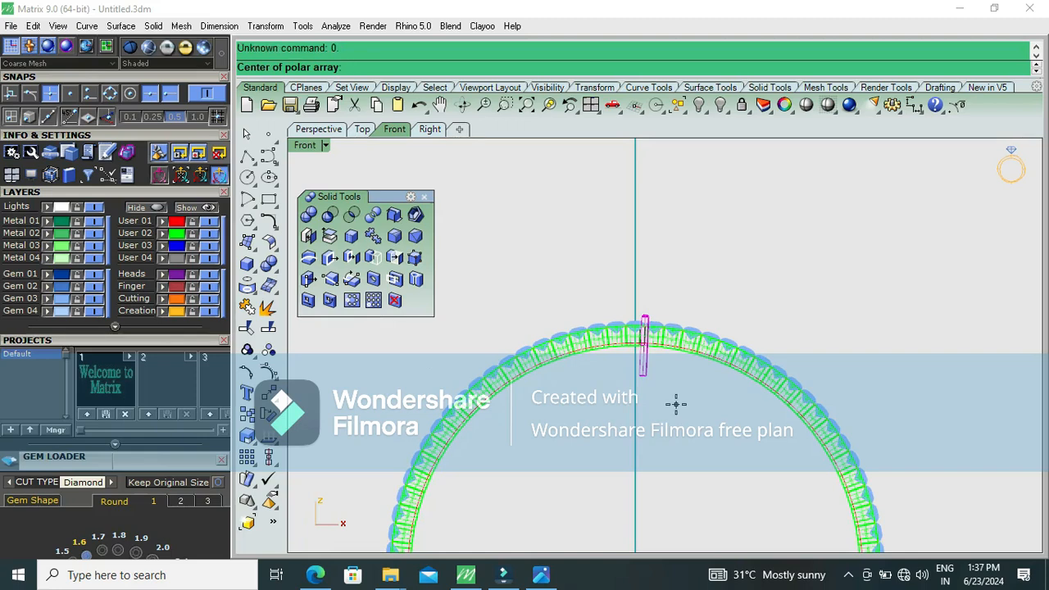
pyautogui.write('0')
pyautogui.press('Return')
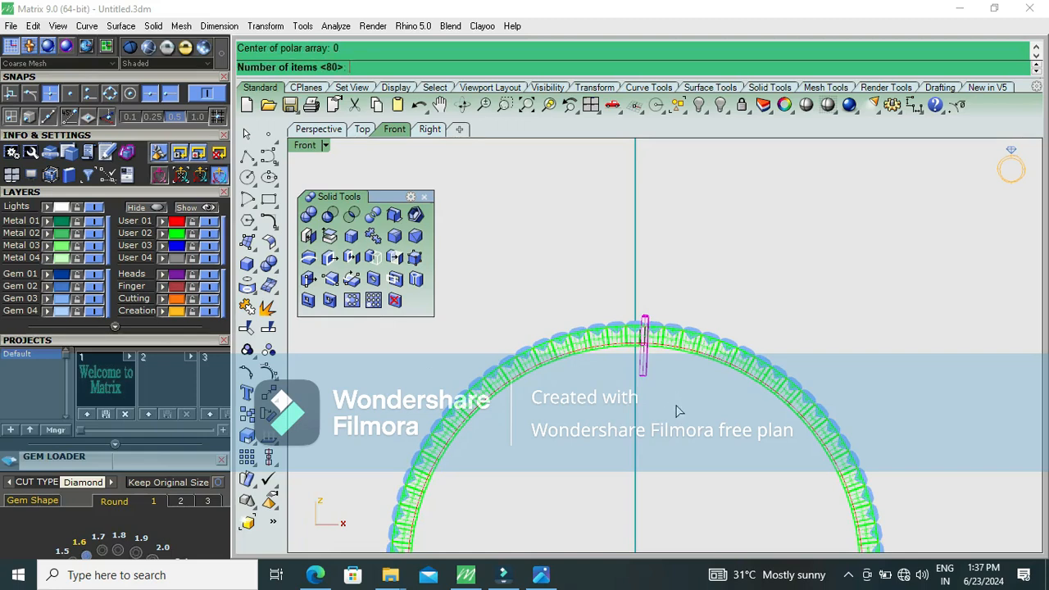
pyautogui.write('80')
pyautogui.press('Return')
pyautogui.press('Return')
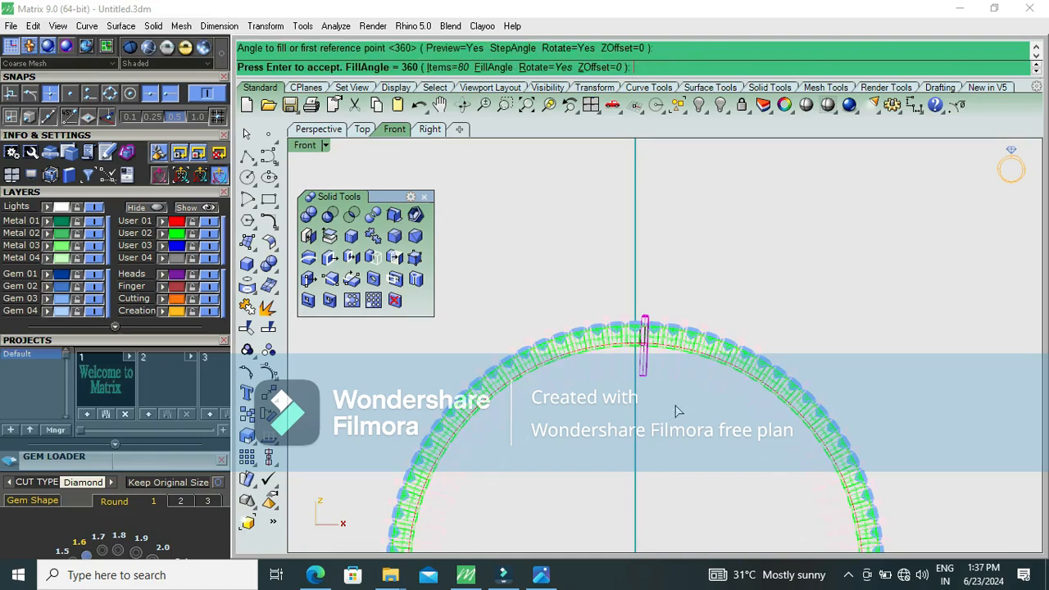
pyautogui.press('Return')
# Step: Check the arrayed prongs in a shaded Front view, and group all the prongs on the Heads layer
pyautogui.scroll(5, 663, 371)
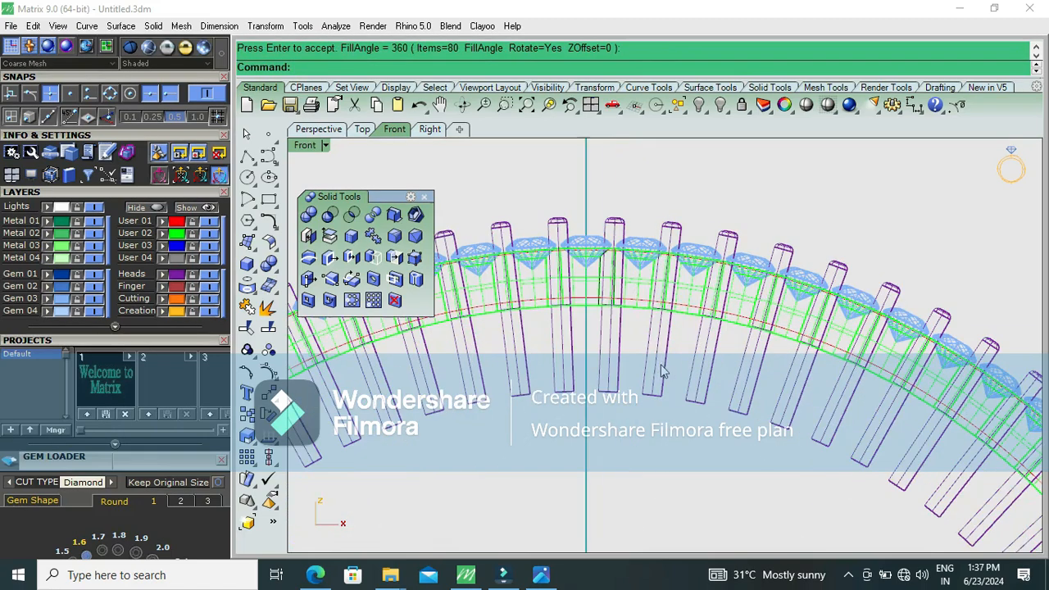
pyautogui.click(807, 107)
pyautogui.scroll(-6, 615, 249)
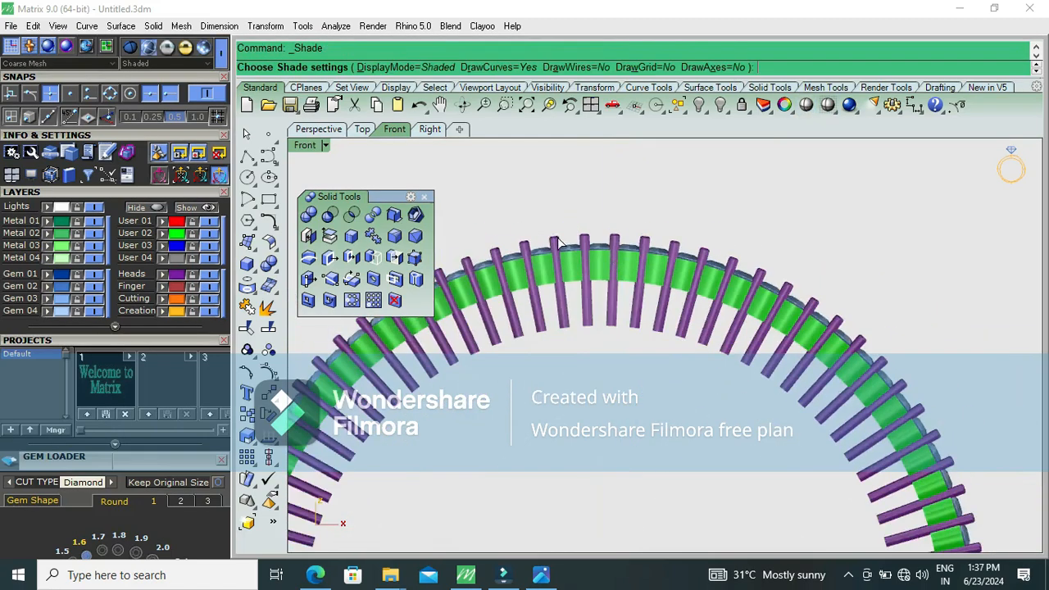
pyautogui.press('Escape')
pyautogui.click(424, 198)
pyautogui.scroll(-2, 524, 205)
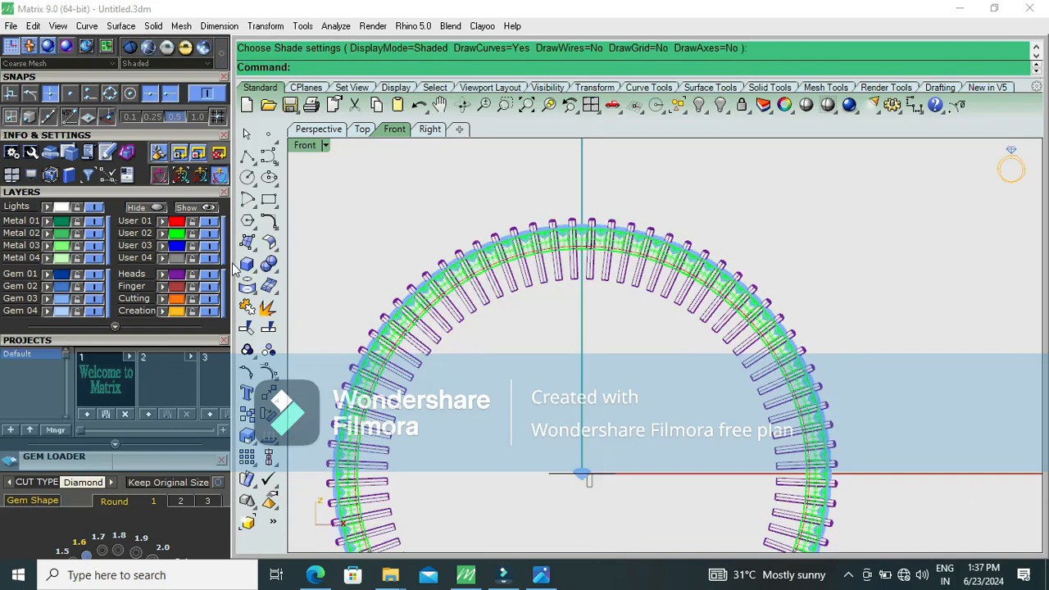
pyautogui.click(183, 276)
pyautogui.hotkey('ctrl', 'g')
pyautogui.click(542, 357)
# Step: Select all the stone settings on the User 02 layer and group them
pyautogui.scroll(10, 499, 250)
pyautogui.click(543, 255)
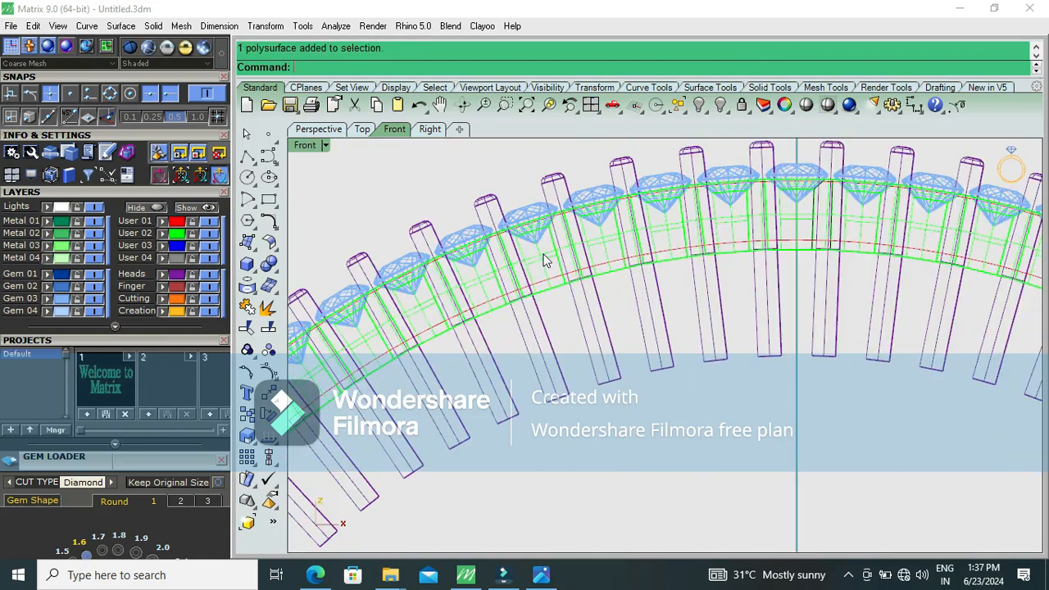
pyautogui.click(499, 165)
pyautogui.click(179, 235)
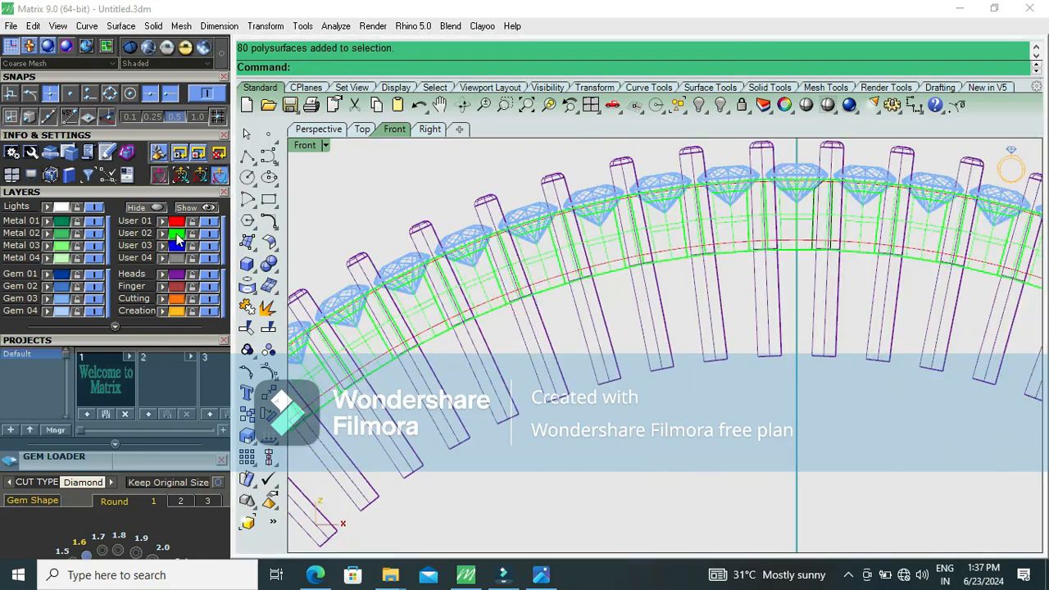
pyautogui.hotkey('ctrl', 'g')
pyautogui.click(587, 374)
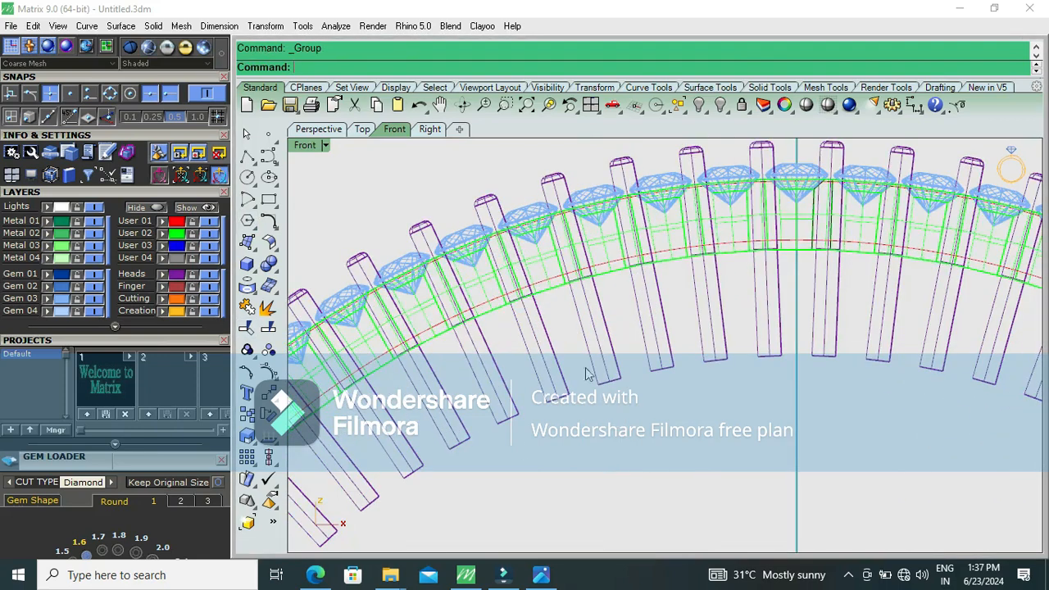
# Step: Extrude the bangle's inner circle into a solid cylinder much wider than the row of stones, setting its depth in the Top view
pyautogui.click(537, 281)
pyautogui.scroll(-3, 538, 280)
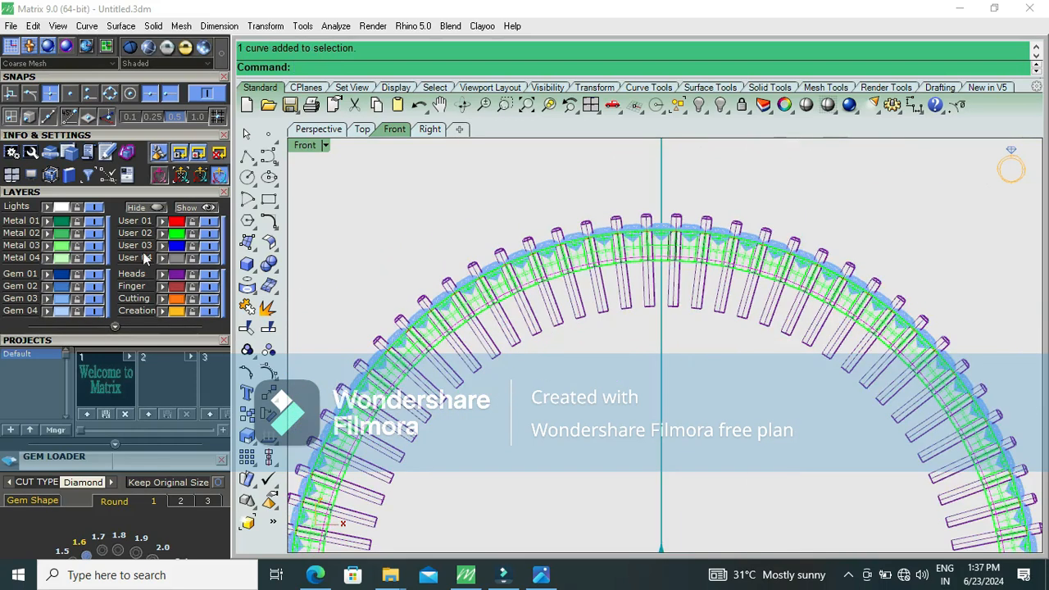
pyautogui.click(247, 266)
pyautogui.click(311, 305)
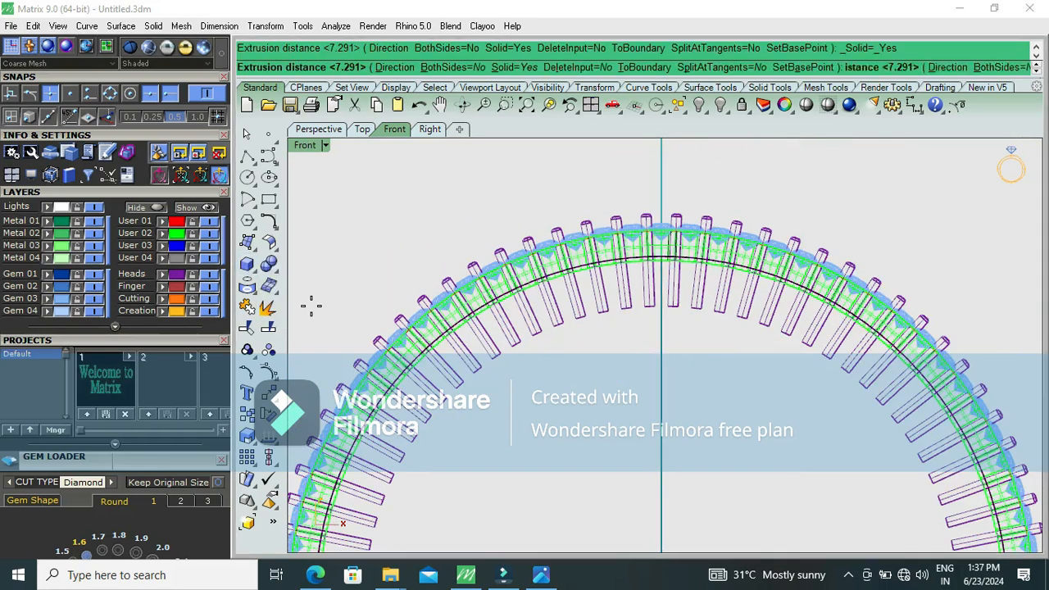
pyautogui.hotkey('ctrl', 'F1')
pyautogui.click(508, 236)
pyautogui.click(537, 191)
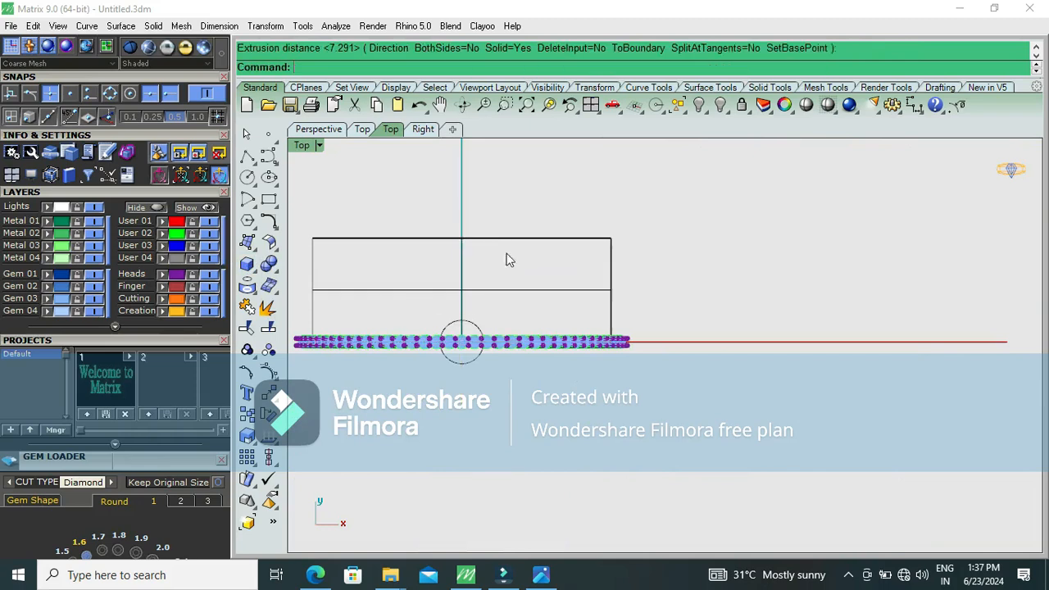
# Step: Move the solid cylinder across the bangle in the Top view so that it extends evenly on both sides of the stones
pyautogui.click(503, 287)
pyautogui.moveTo(461, 245); pyautogui.dragTo(456, 295)
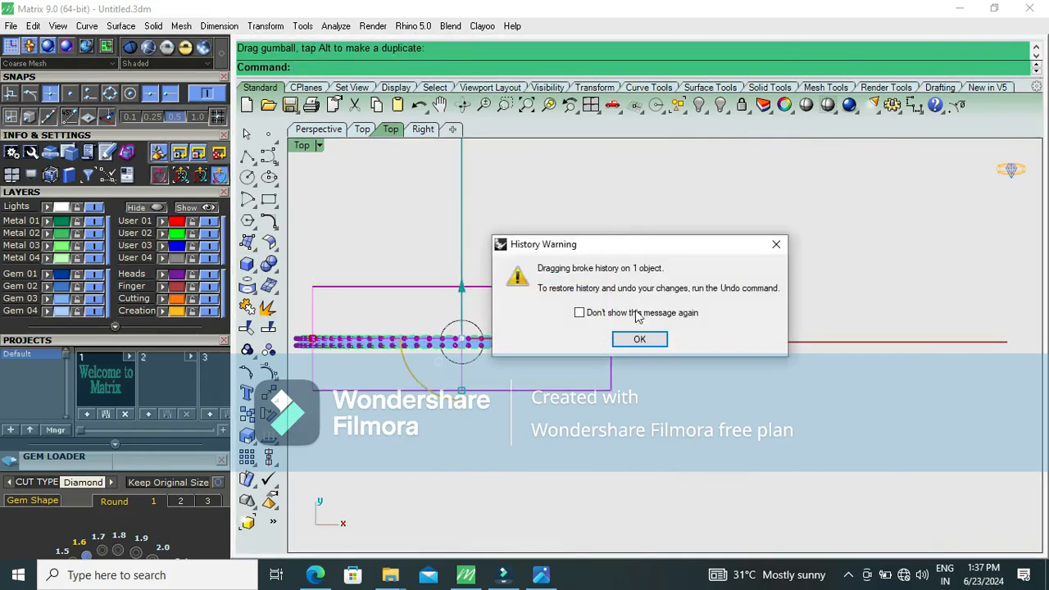
pyautogui.click(639, 338)
# Step: Subtract the solid cylinder from the grouped prongs and stone settings with Boolean Difference to trim them to the bangle's inner circle
pyautogui.hotkey('ctrl', 'F4')
pyautogui.scroll(6, 569, 276)
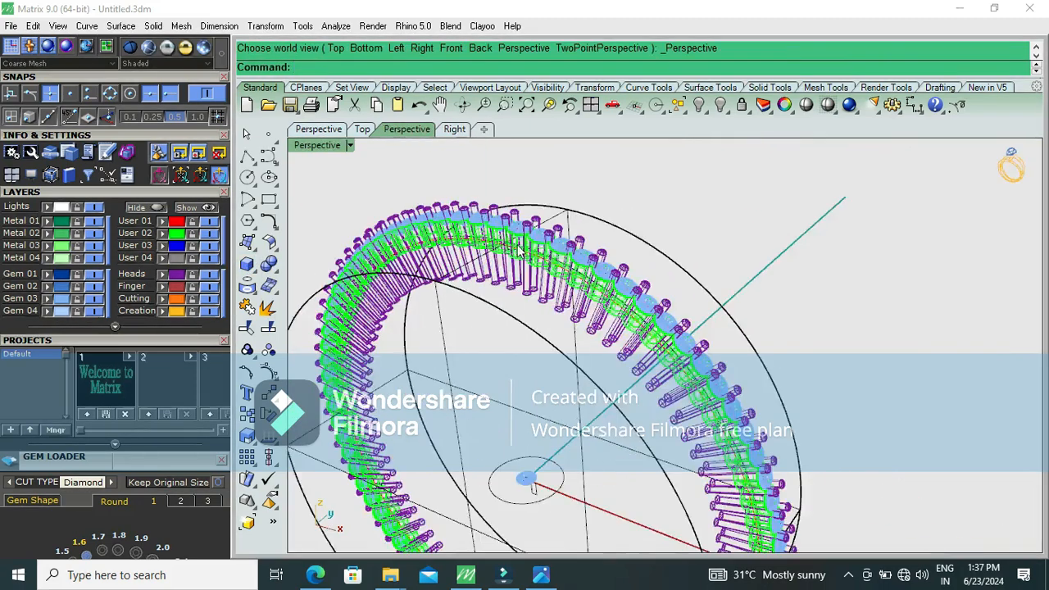
pyautogui.click(525, 264)
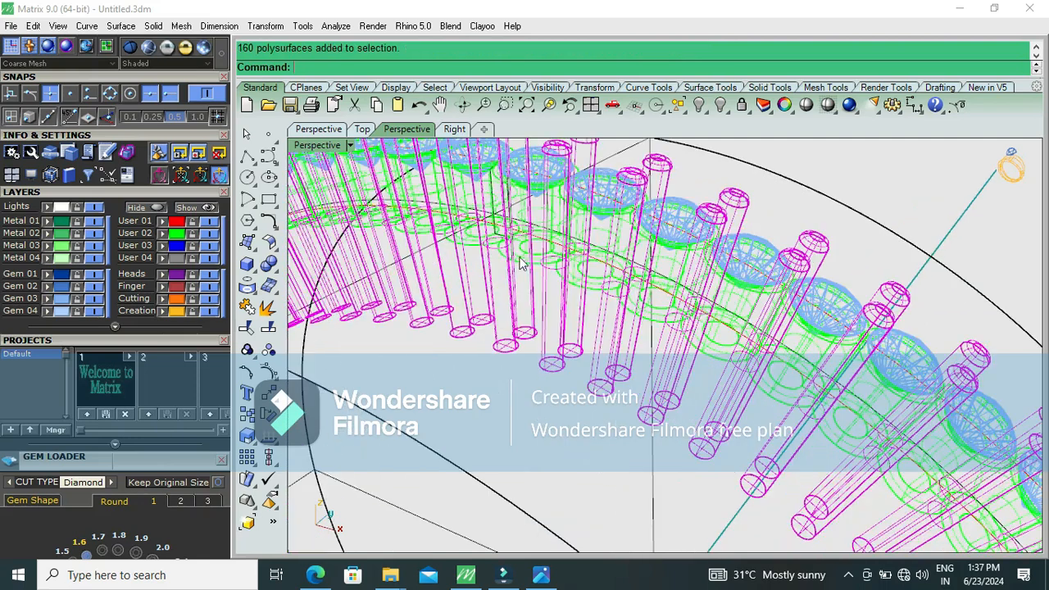
pyautogui.click(270, 273)
pyautogui.click(302, 271)
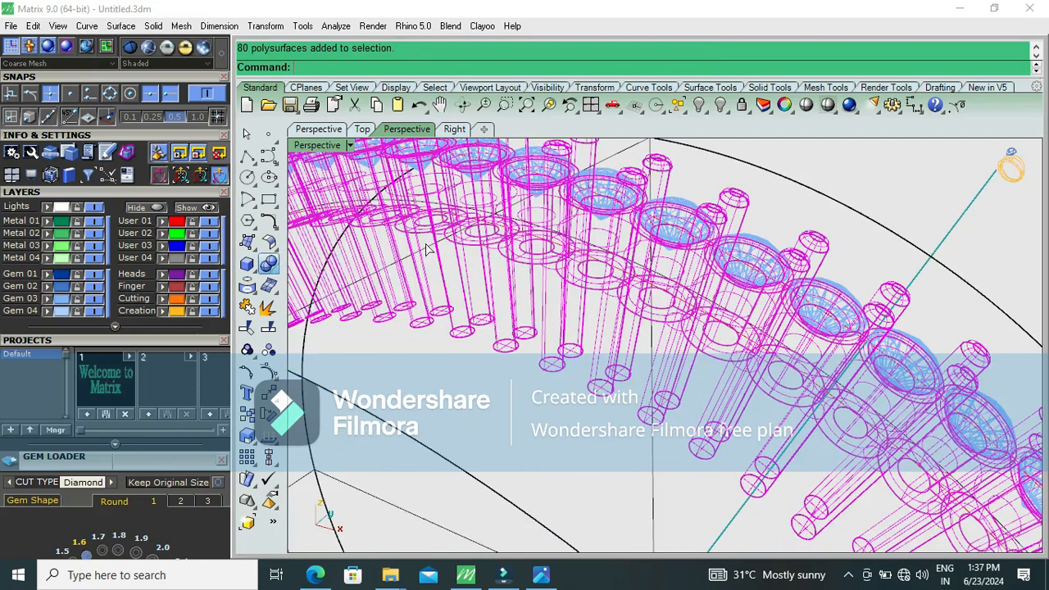
pyautogui.click(691, 147)
pyautogui.press('Return')
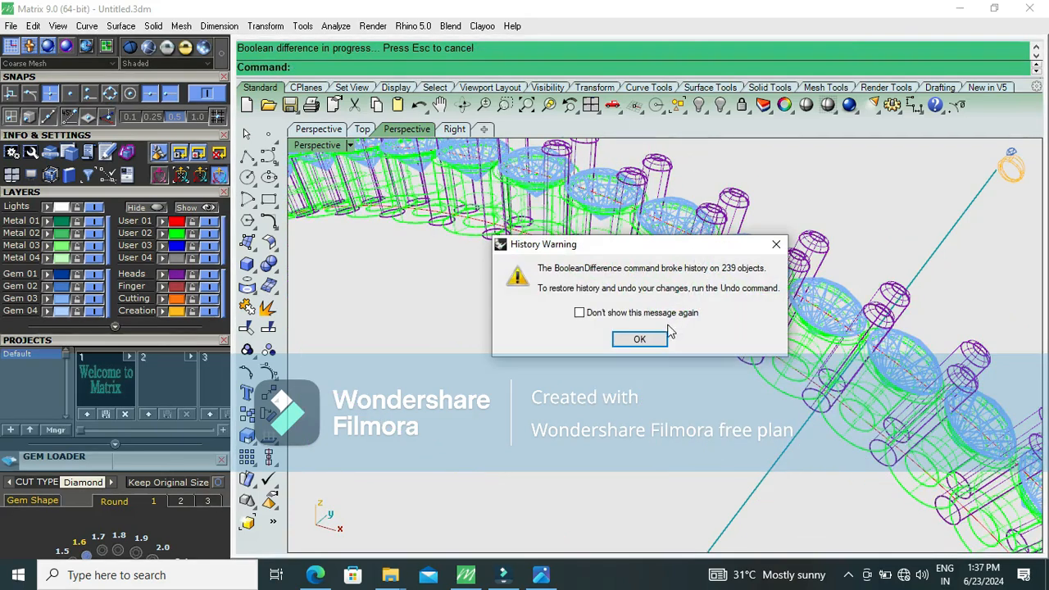
pyautogui.click(640, 338)
# Step: Inspect the trimmed undersides of the prongs and settings around the bangle in a shaded Perspective view
pyautogui.click(805, 107)
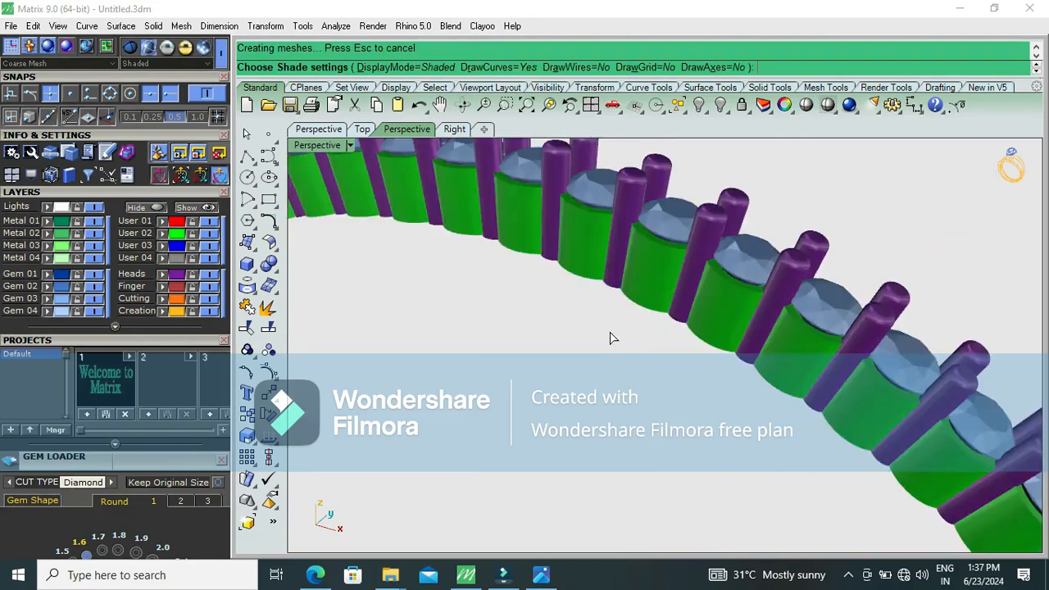
pyautogui.moveTo(557, 415); pyautogui.dragTo(648, 365, button='right')
pyautogui.scroll(-5, 648, 366)
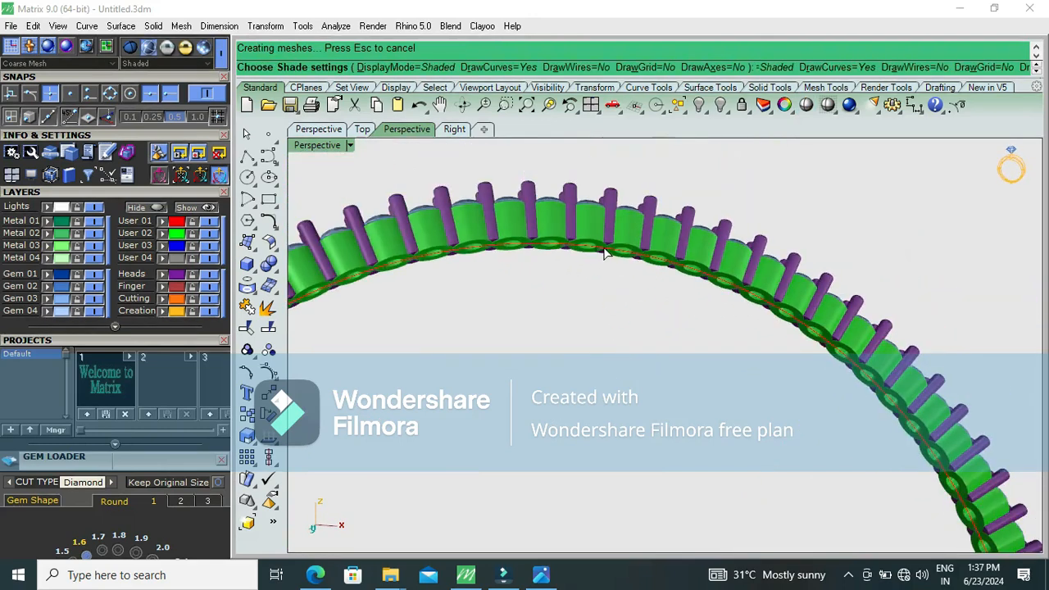
pyautogui.click(562, 336)
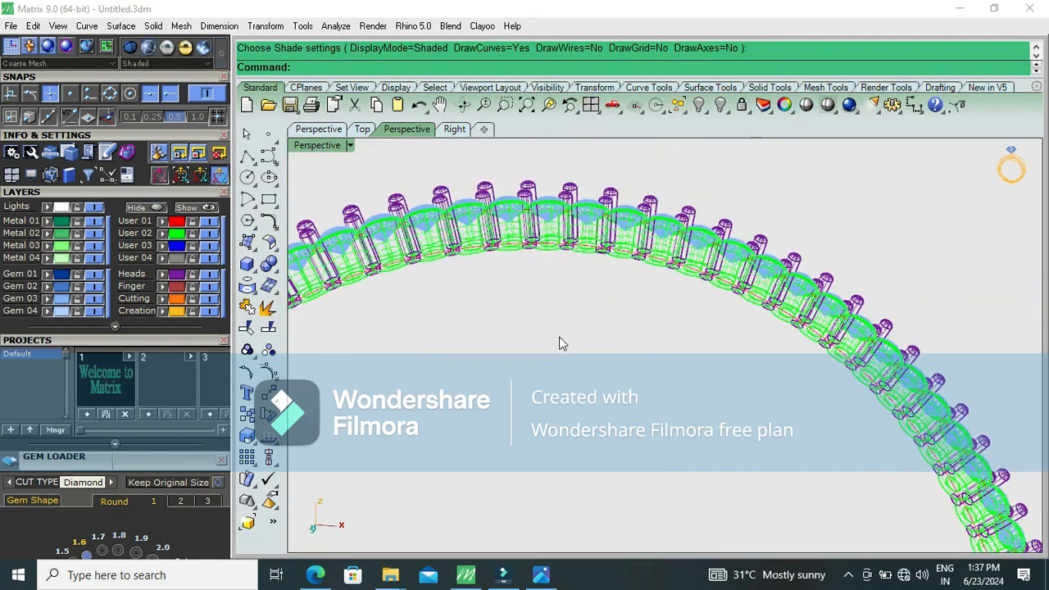
pyautogui.click(806, 105)
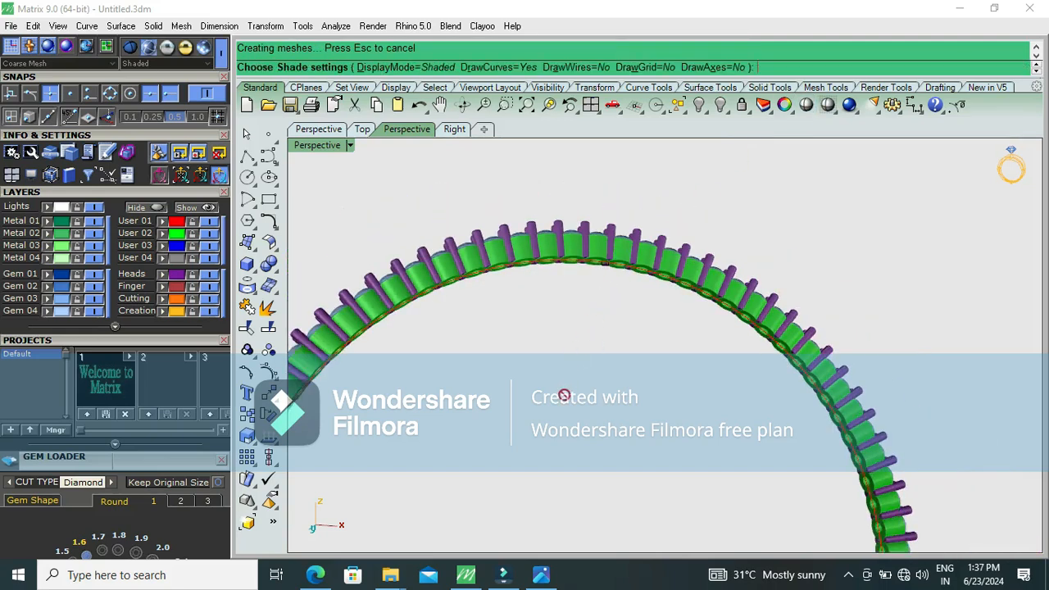
# Step: Examine the bangle's stones, prongs and trimmed settings from above, the side and underneath, both at full ring scale and close up
pyautogui.rightClick(548, 439)
pyautogui.scroll(6, 560, 318)
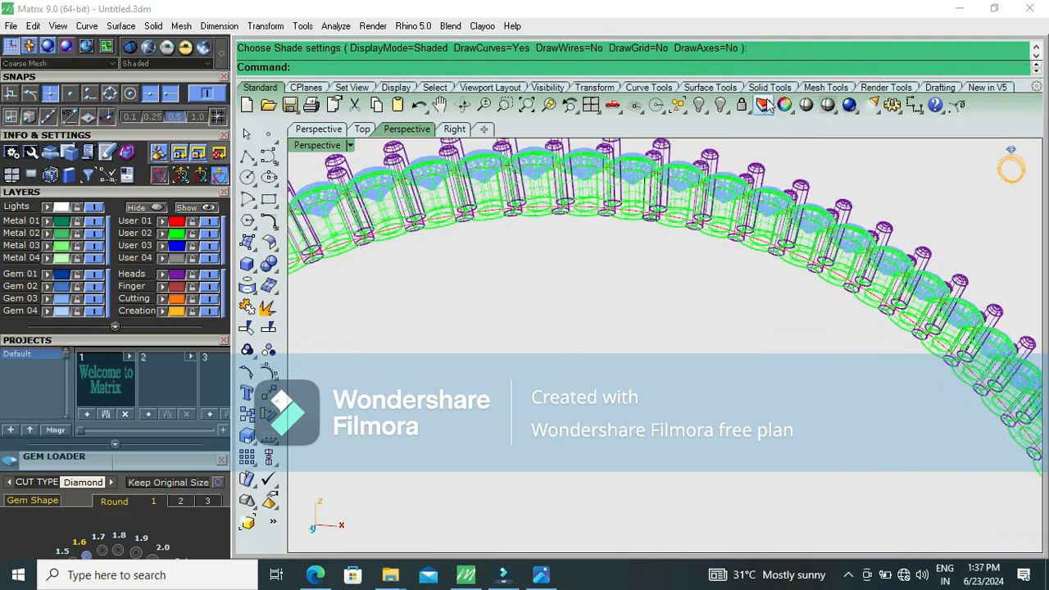
pyautogui.click(807, 105)
pyautogui.scroll(-8, 581, 333)
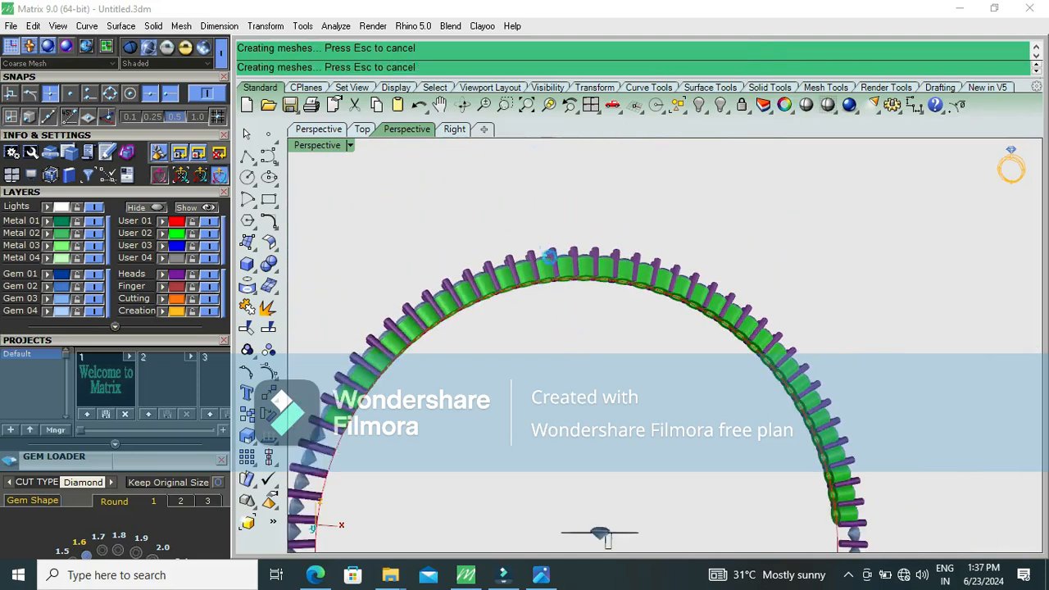
pyautogui.rightClick(466, 350)
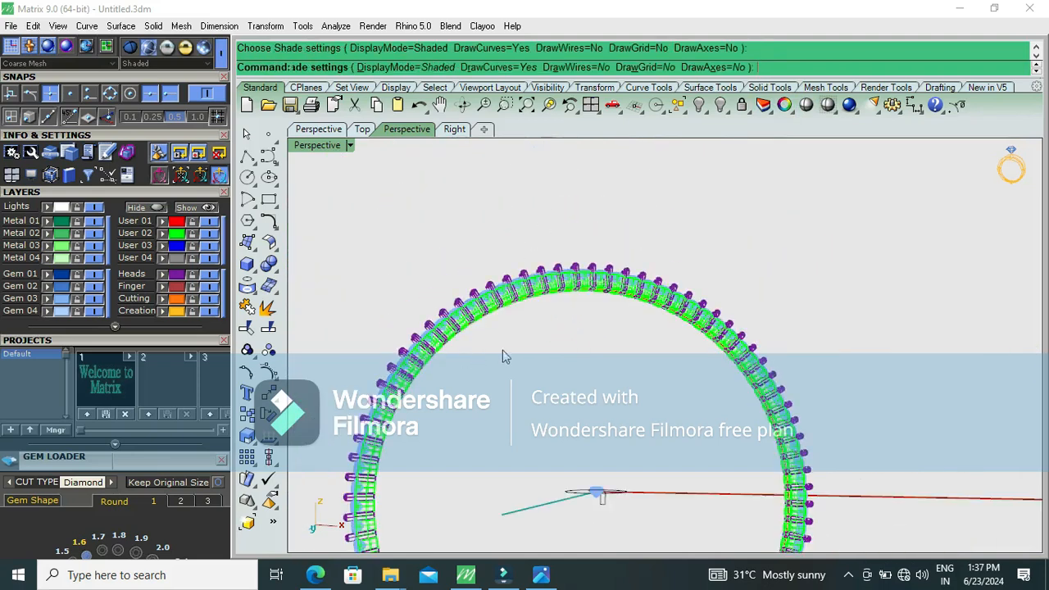
pyautogui.moveTo(534, 341); pyautogui.dragTo(432, 476, button='right')
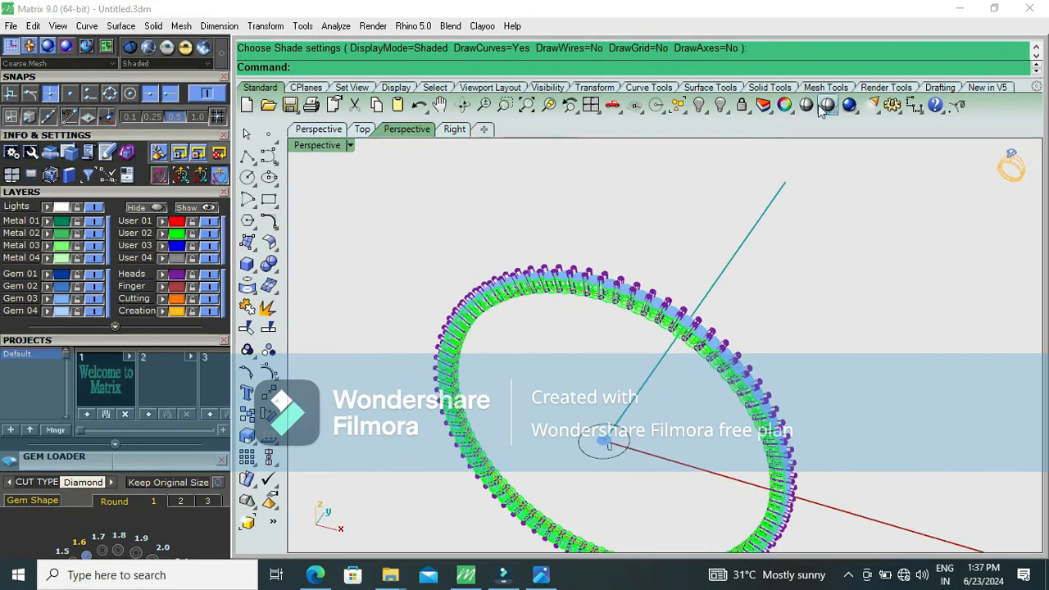
pyautogui.click(806, 105)
pyautogui.scroll(5, 627, 263)
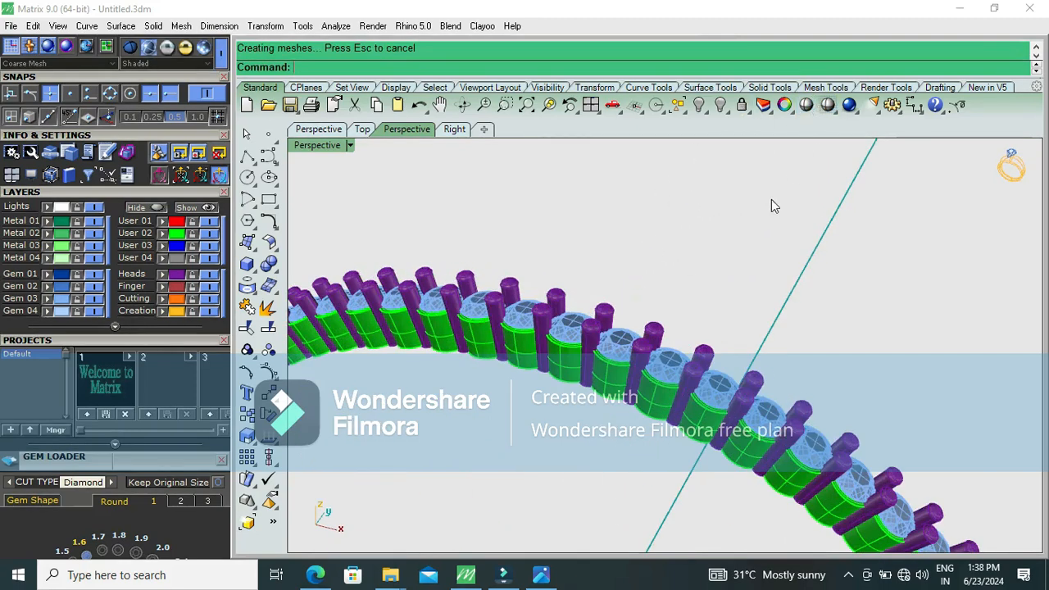
pyautogui.scroll(-3, 433, 254)
pyautogui.moveTo(491, 272); pyautogui.dragTo(538, 528, button='right')
pyautogui.scroll(10, 543, 218)
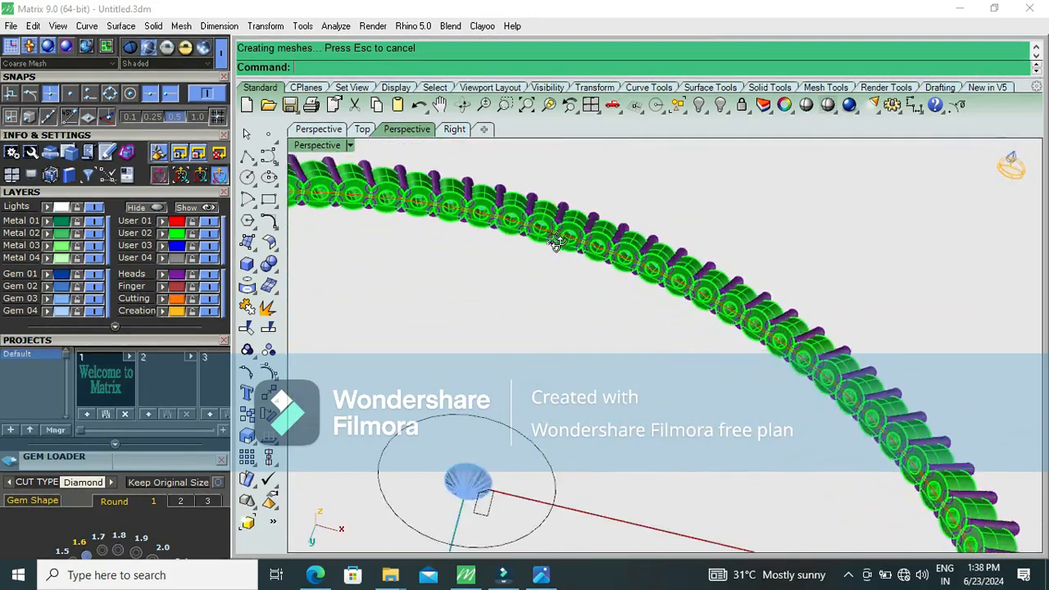
pyautogui.moveTo(542, 218); pyautogui.dragTo(527, 416, button='right')
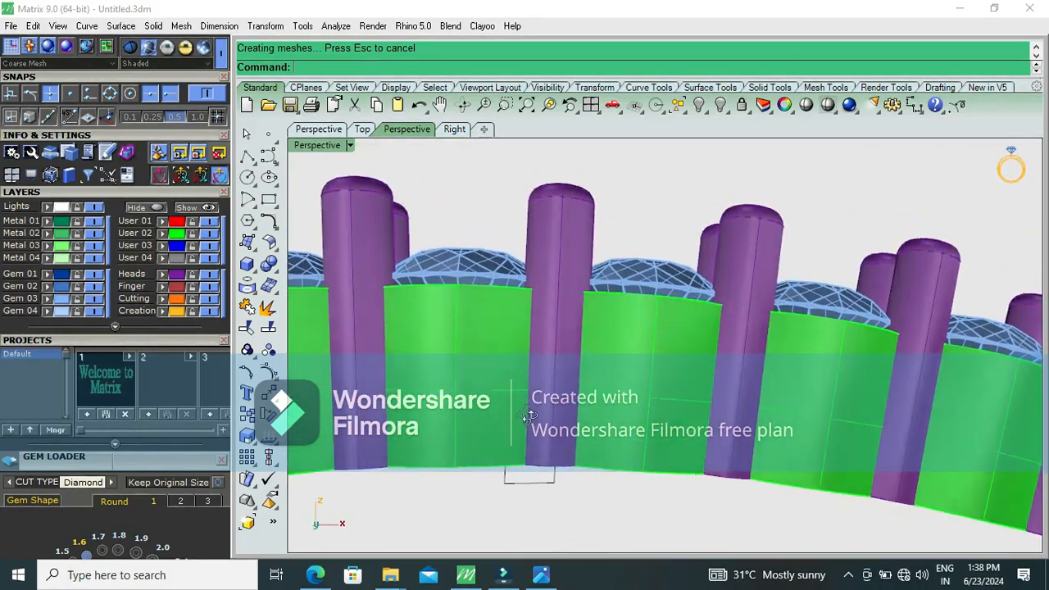
pyautogui.scroll(6, 522, 453)
pyautogui.scroll(-6, 530, 414)
pyautogui.moveTo(589, 393); pyautogui.dragTo(588, 336, button='right')
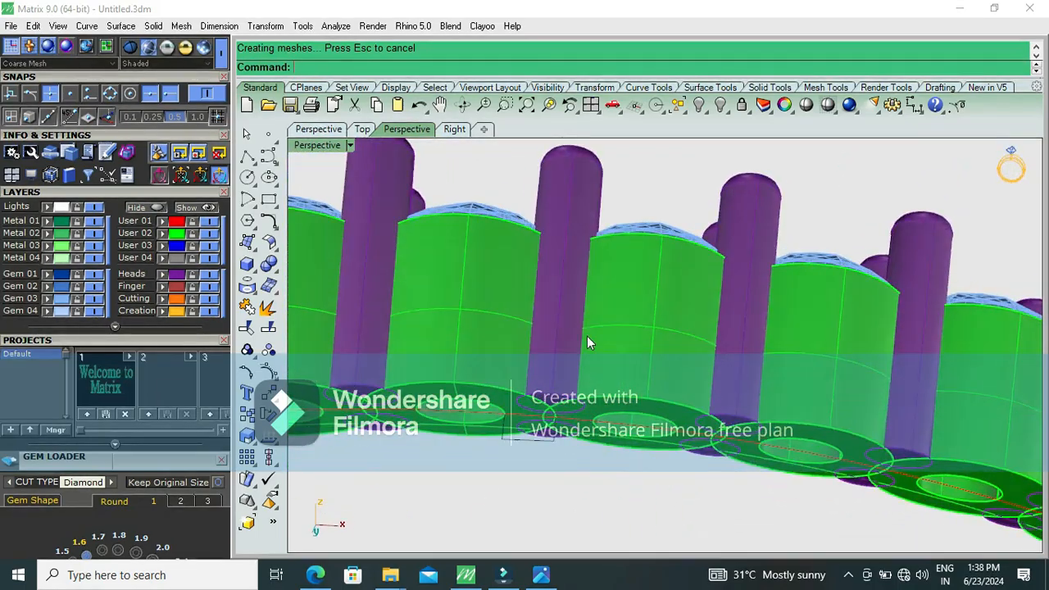
pyautogui.moveTo(648, 292); pyautogui.dragTo(651, 259, button='right')
# Step: Hide the leftover prong profile curve in the Front view and display the model in wireframe
pyautogui.press('F2')
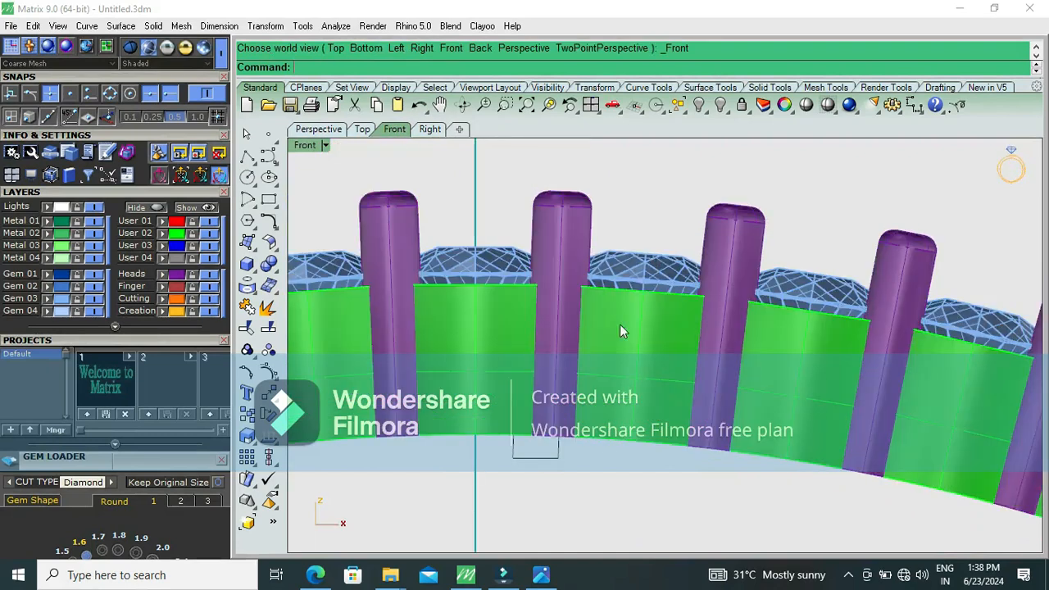
pyautogui.click(521, 473)
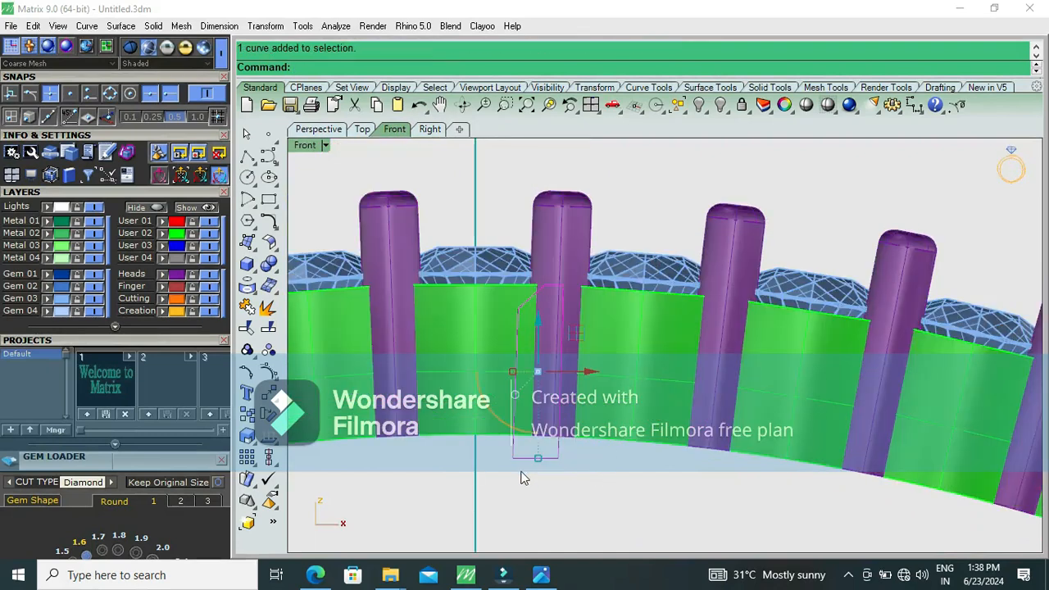
pyautogui.hotkey('ctrl', 'h')
pyautogui.scroll(-6, 525, 470)
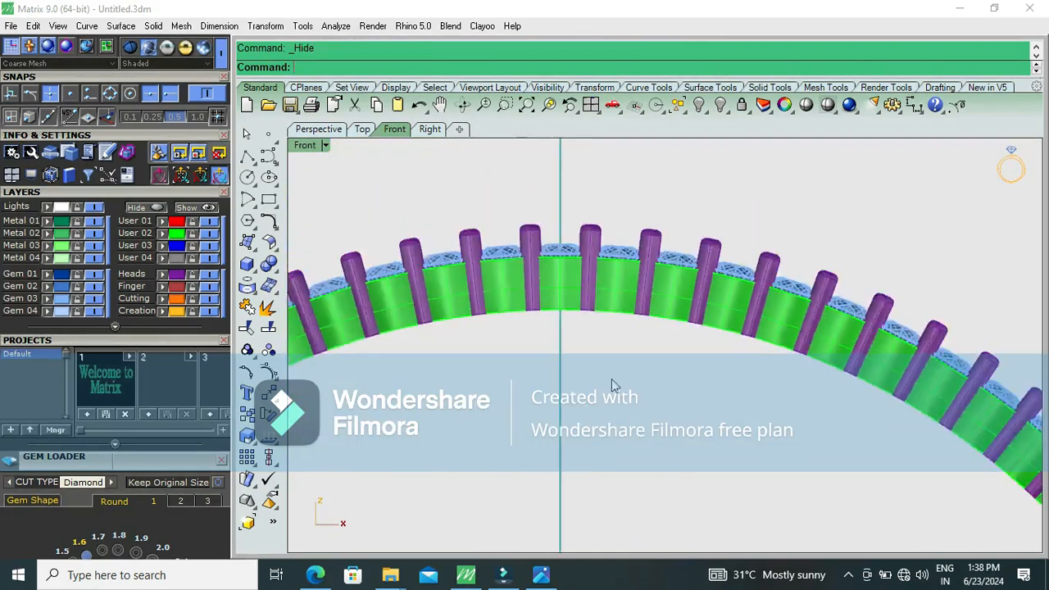
pyautogui.scroll(5, 569, 300)
pyautogui.hotkey('ctrl', 'alt', 'w')
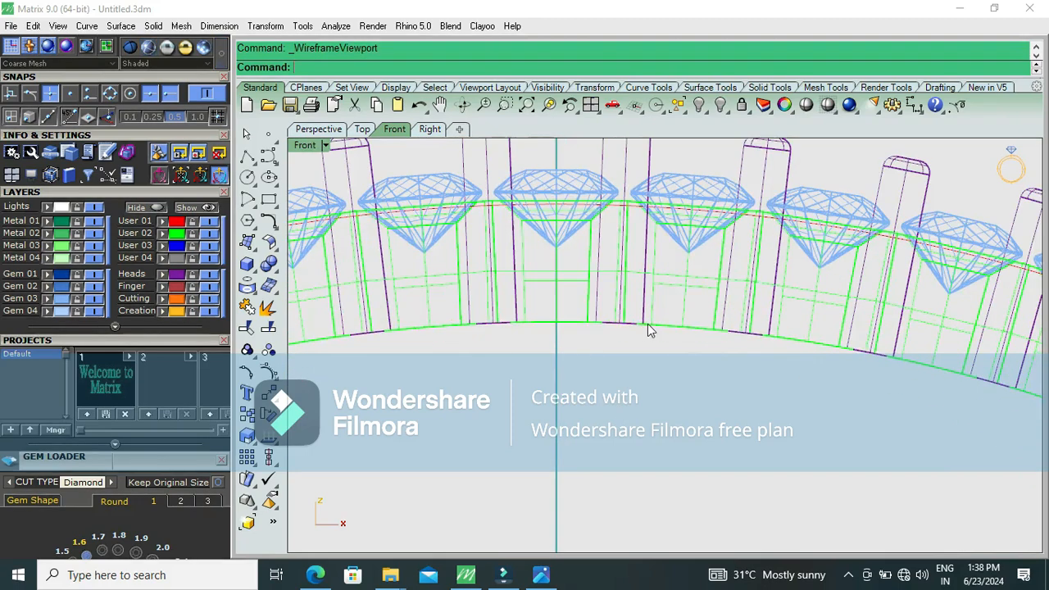
# Step: Offset the bangle's inner circle outward by 0.8 mm into the stone settings
pyautogui.click(693, 352)
pyautogui.moveTo(652, 339); pyautogui.dragTo(584, 389, button='right')
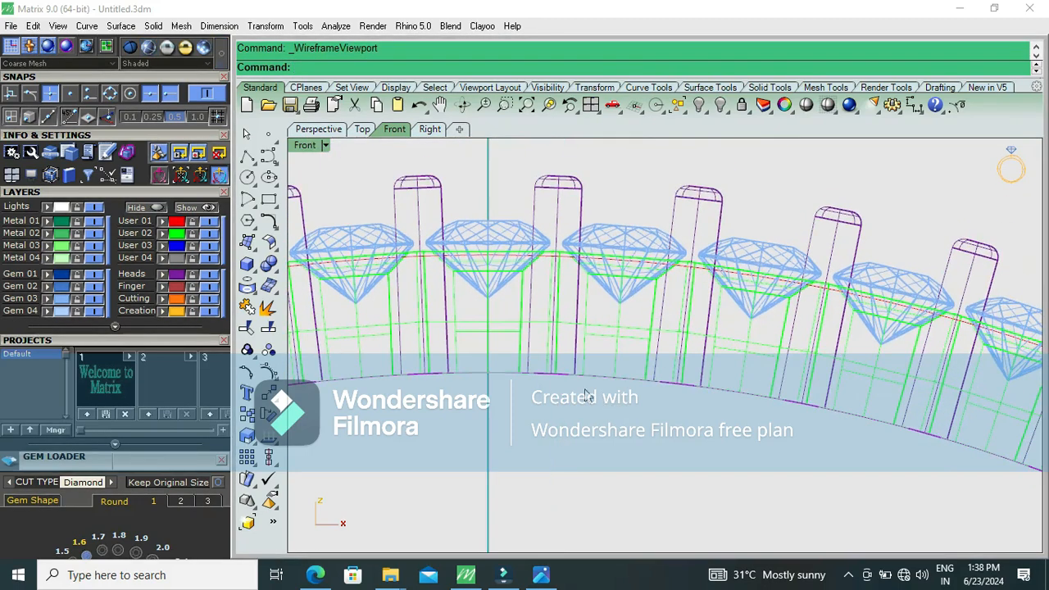
pyautogui.scroll(2, 552, 376)
pyautogui.write('of')
pyautogui.press('Return')
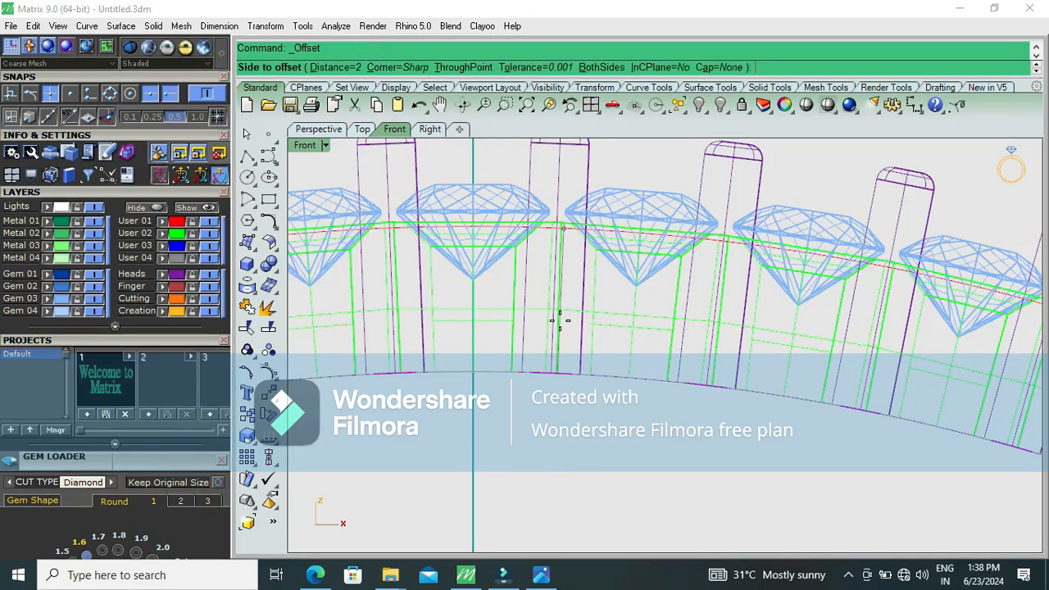
pyautogui.press('Return')
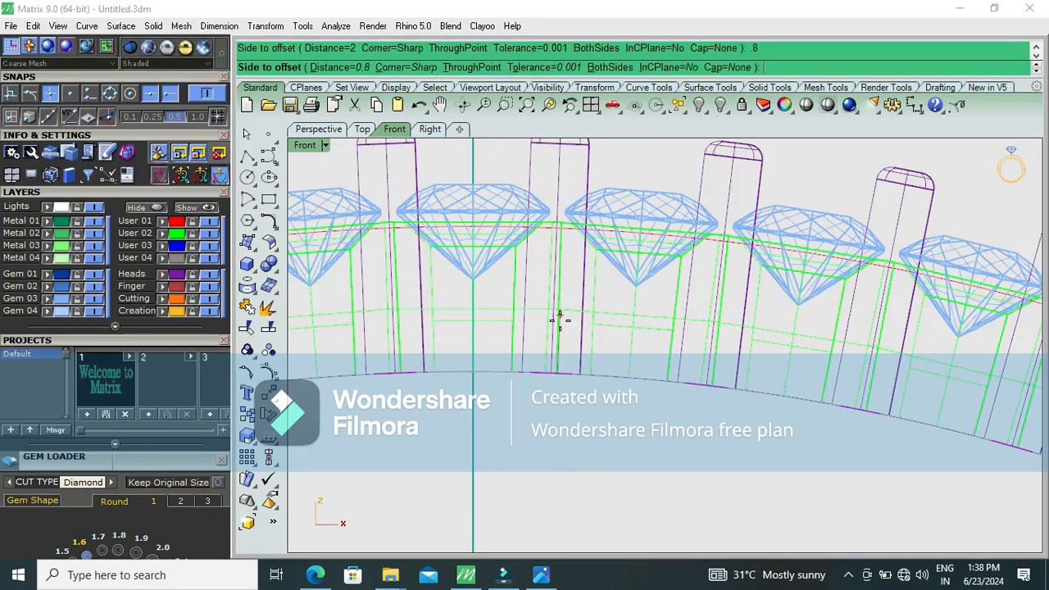
pyautogui.click(502, 332)
# Step: Offset the red circle running through the upper part of the settings inward by 0.8 mm
pyautogui.click(549, 236)
pyautogui.press('Return')
pyautogui.scroll(3, 535, 278)
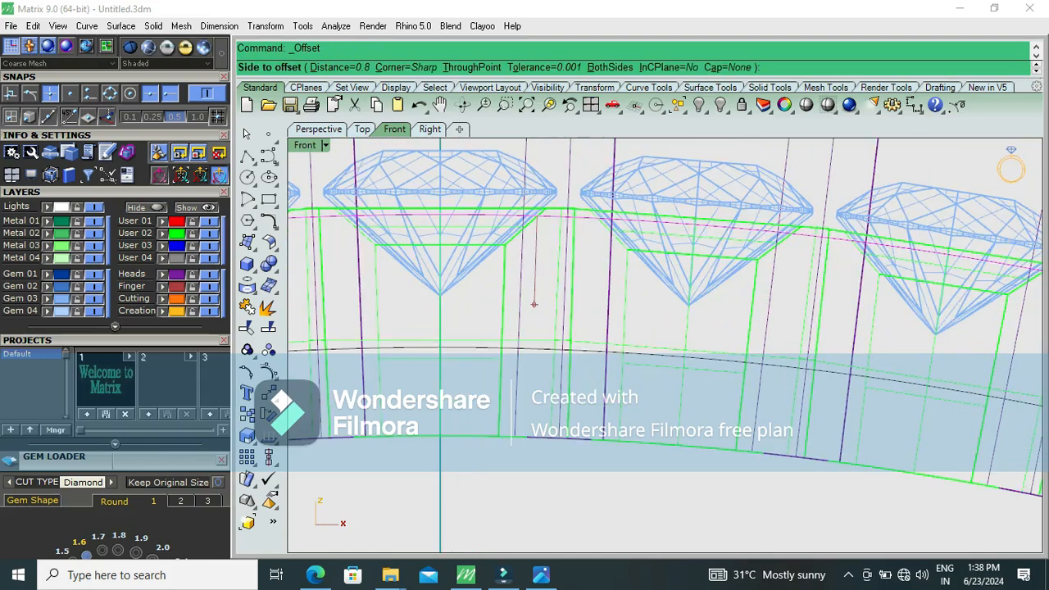
pyautogui.press('Return')
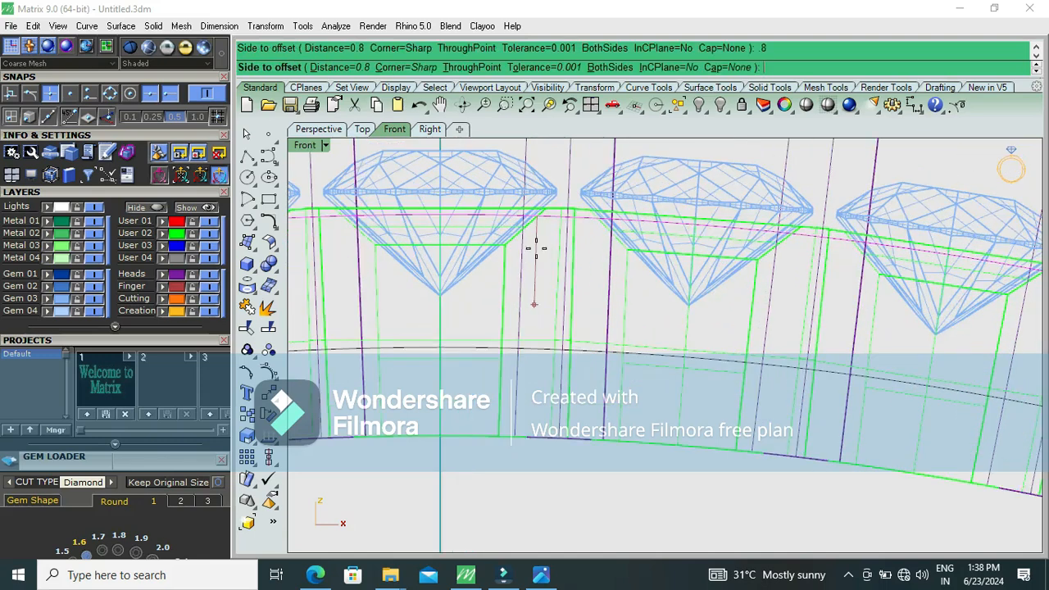
pyautogui.click(536, 255)
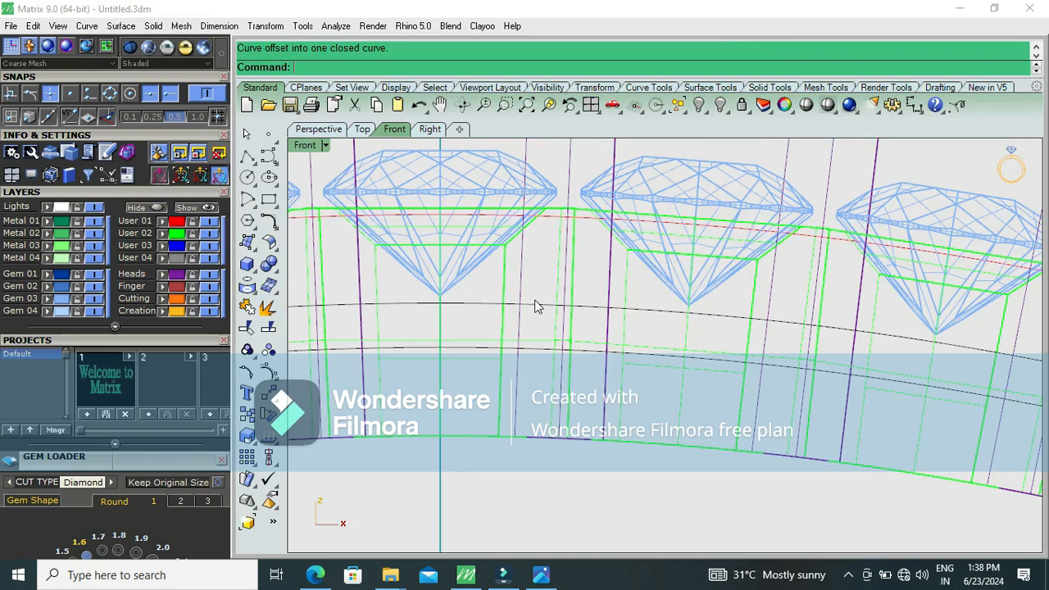
pyautogui.moveTo(535, 325)
pyautogui.mouseDown(button='right')
pyautogui.moveTo(537, 284)
pyautogui.moveTo(533, 318)
pyautogui.mouseUp(button='right')
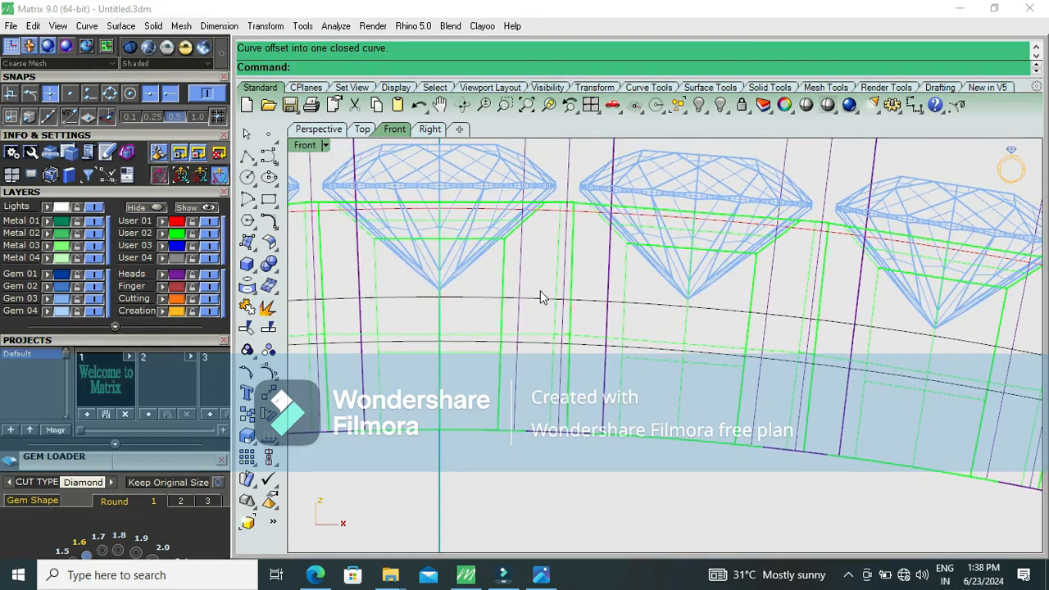
# Step: Delete the circle offset 0.8 mm outward from the bangle's inner circle, keeping the one just below the stone tips
pyautogui.click(545, 305)
pyautogui.scroll(-5, 543, 295)
pyautogui.scroll(5, 524, 306)
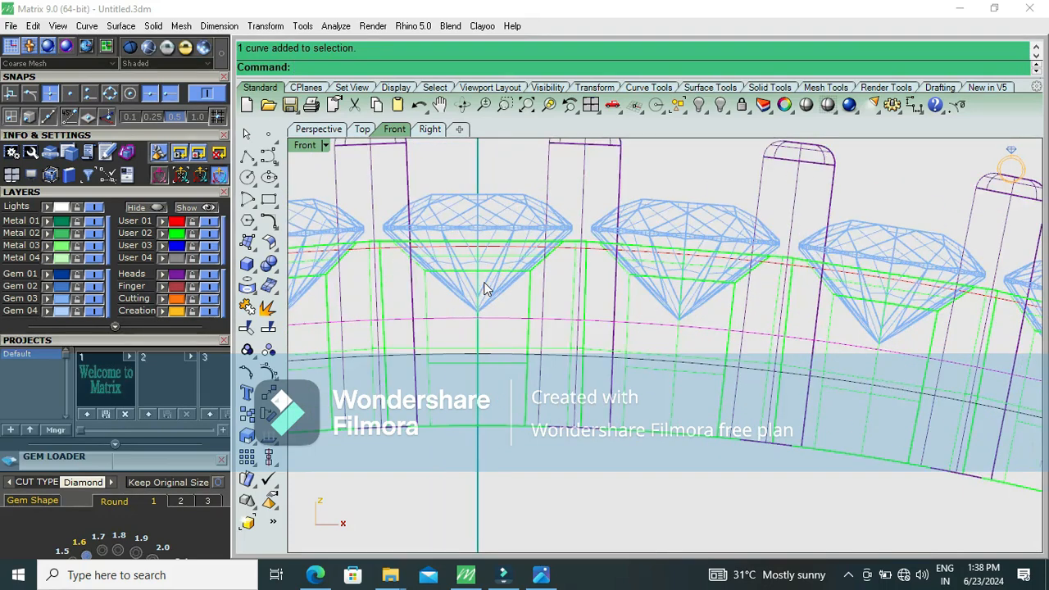
pyautogui.scroll(-2, 483, 288)
pyautogui.click(574, 285)
pyautogui.scroll(4, 566, 312)
pyautogui.moveTo(579, 315)
pyautogui.mouseDown(button='right')
pyautogui.moveTo(579, 283)
pyautogui.moveTo(577, 295)
pyautogui.mouseUp(button='right')
pyautogui.click(571, 329)
pyautogui.press('Delete')
# Step: Offset the bangle's inner circle outward by 0.6 mm
pyautogui.click(747, 436)
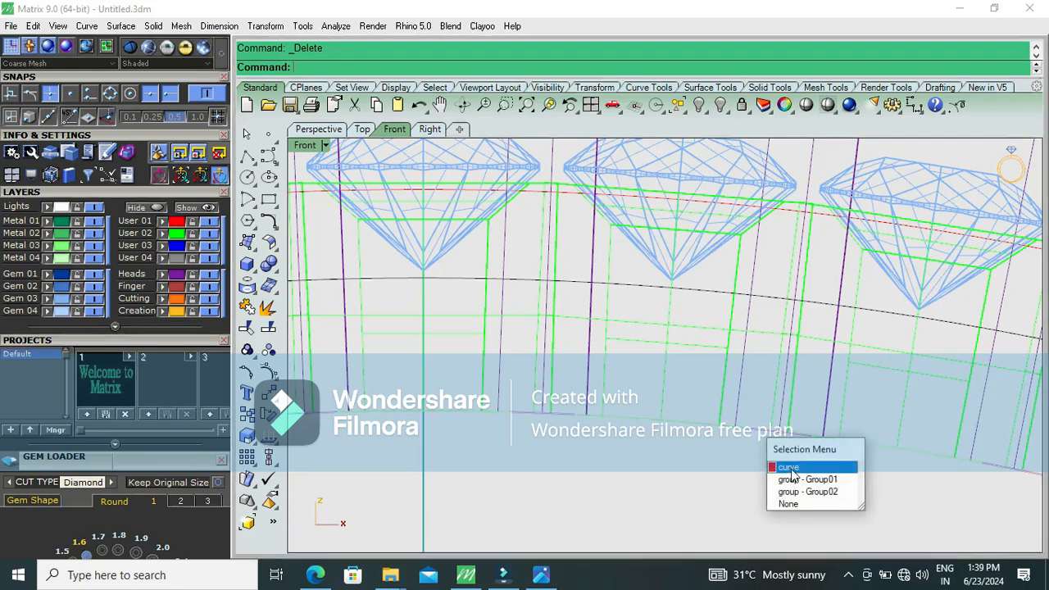
pyautogui.click(787, 467)
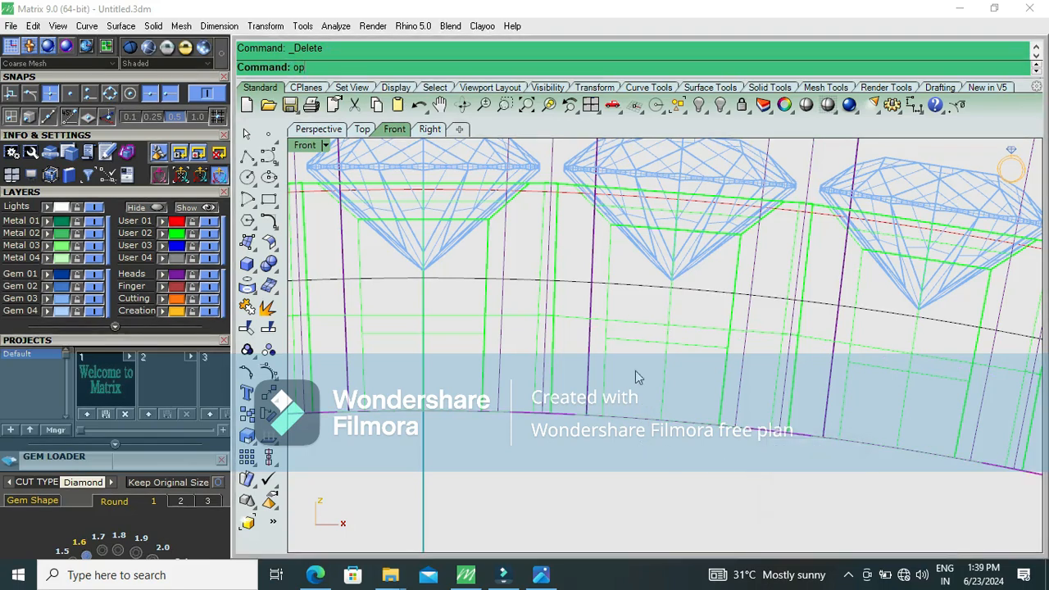
pyautogui.press('Return')
pyautogui.write('.')
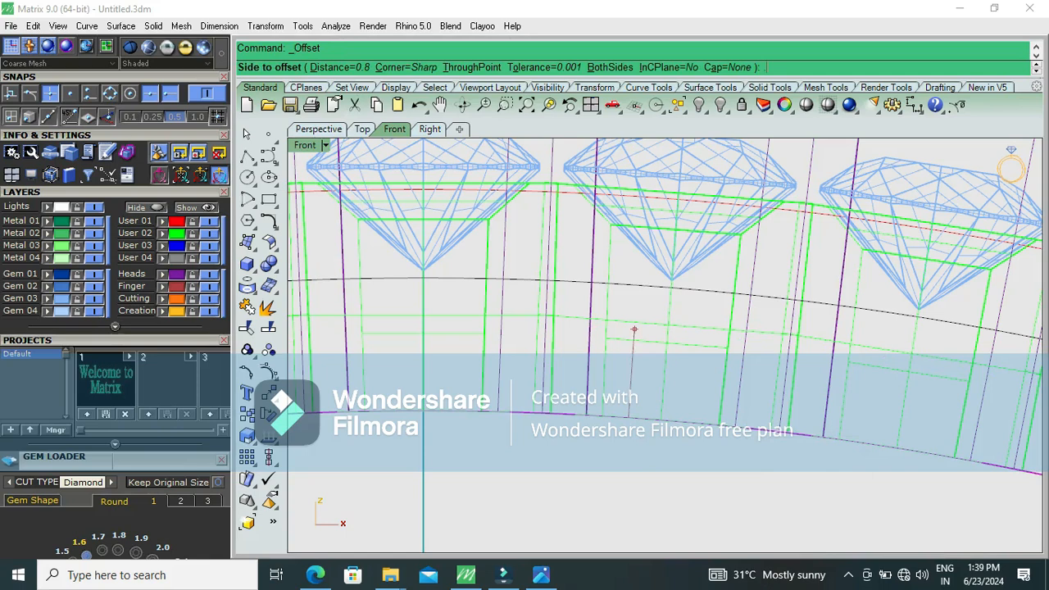
pyautogui.write('6')
pyautogui.press('Return')
pyautogui.click(632, 343)
# Step: Select the two offset circles inside the settings and dimension the gap between them
pyautogui.click(623, 351)
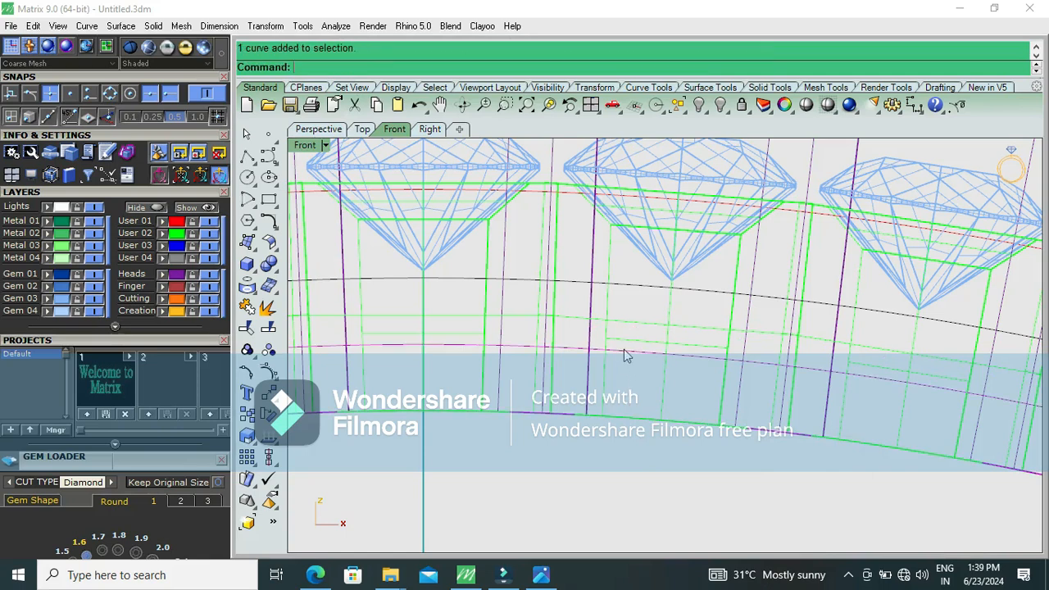
pyautogui.click(939, 120)
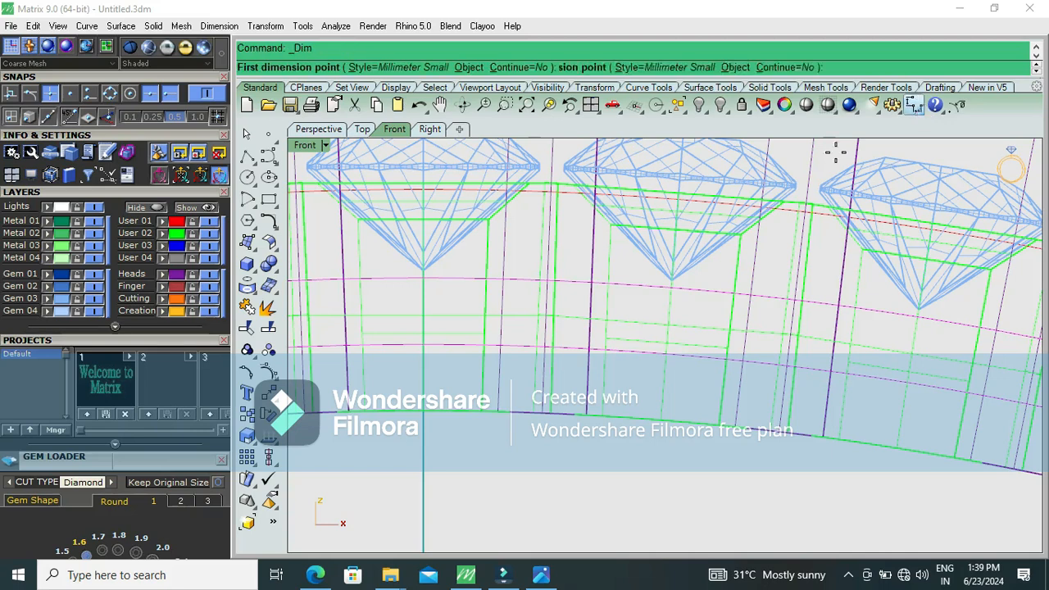
pyautogui.scroll(2, 448, 285)
pyautogui.click(448, 274)
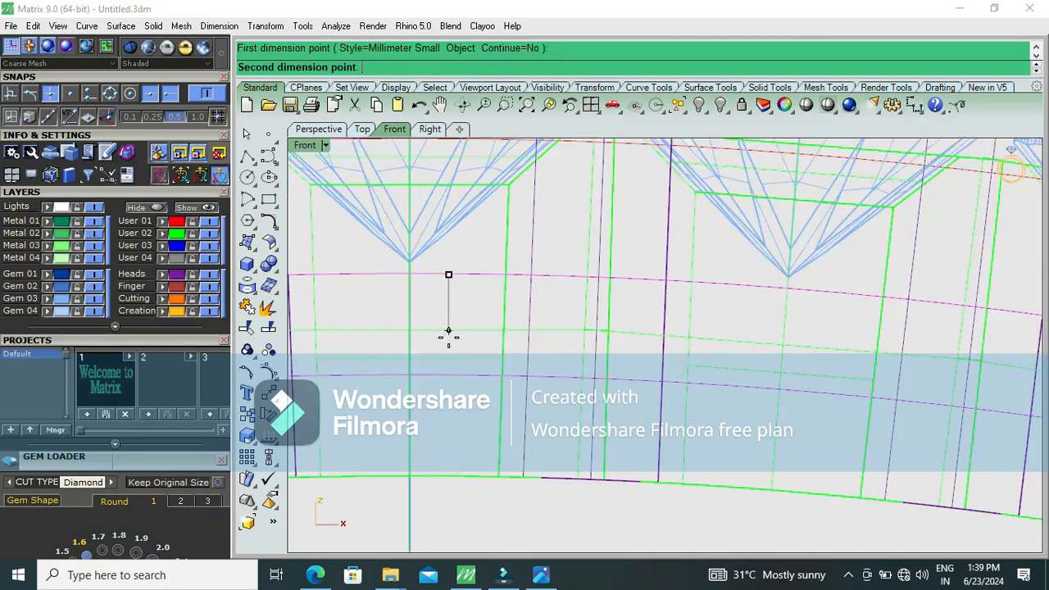
pyautogui.click(447, 375)
pyautogui.scroll(-3, 492, 352)
pyautogui.click(496, 348)
# Step: Extrude both offset circles into a solid ring wider than the stone row and center it across the stones in the Top view
pyautogui.scroll(-5, 496, 348)
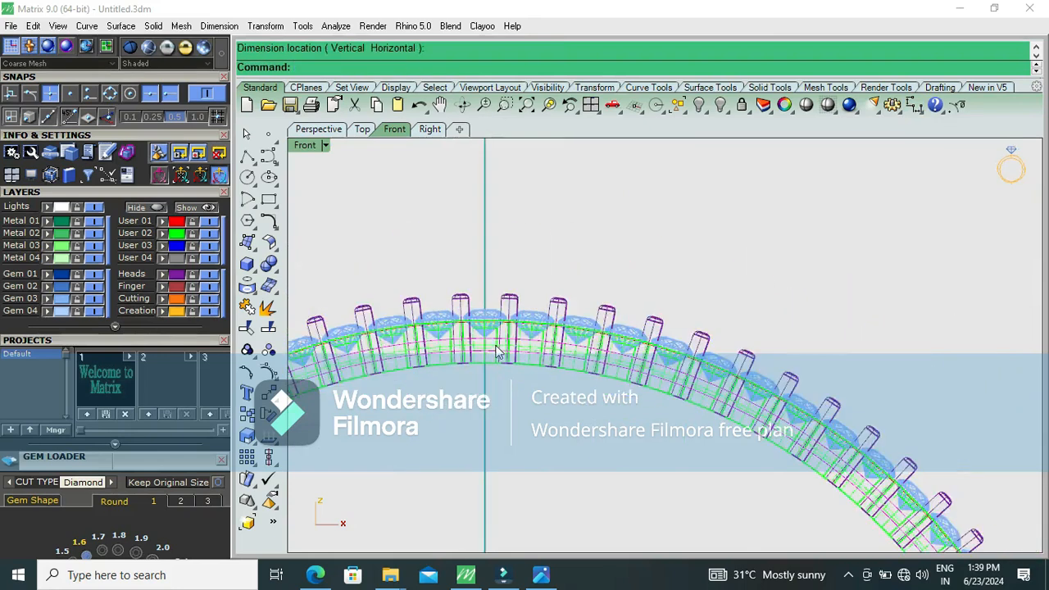
pyautogui.click(244, 264)
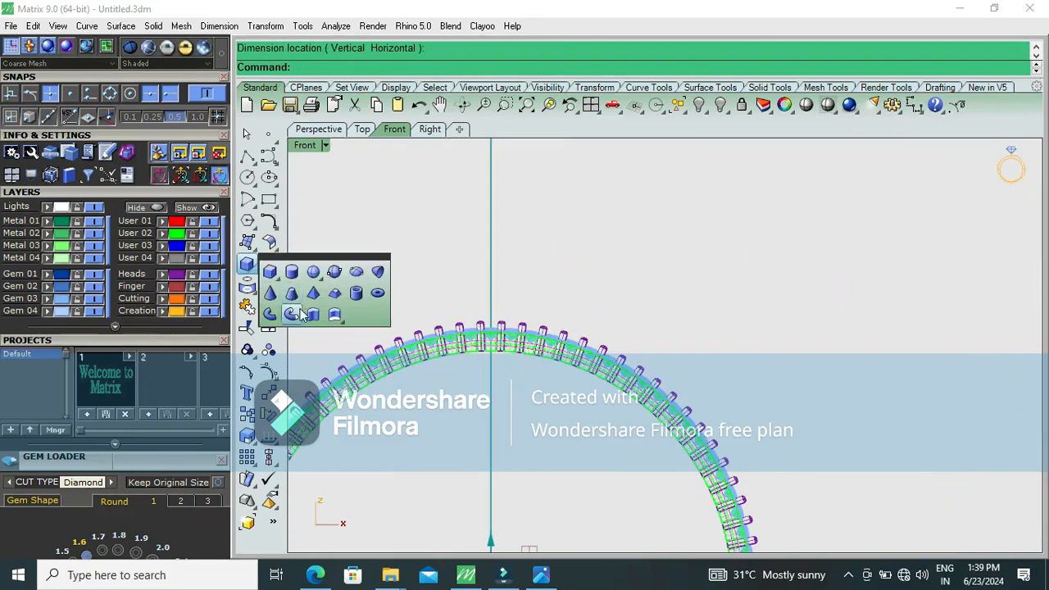
pyautogui.click(310, 311)
pyautogui.click(405, 262)
pyautogui.moveTo(803, 265); pyautogui.dragTo(687, 290)
pyautogui.moveTo(525, 261); pyautogui.dragTo(525, 306)
pyautogui.click(643, 339)
pyautogui.click(620, 289)
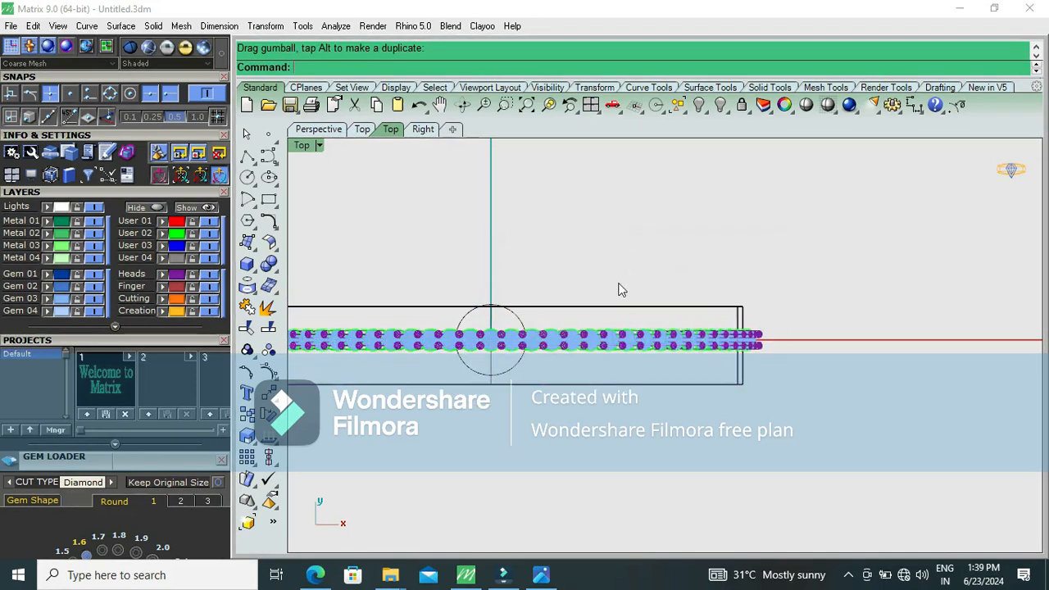
# Step: Subtract the solid ring from the 80 stone settings with Boolean Difference, deleting the input, to cut a gap around their middle
pyautogui.hotkey('ctrl', 'F4')
pyautogui.scroll(11, 569, 332)
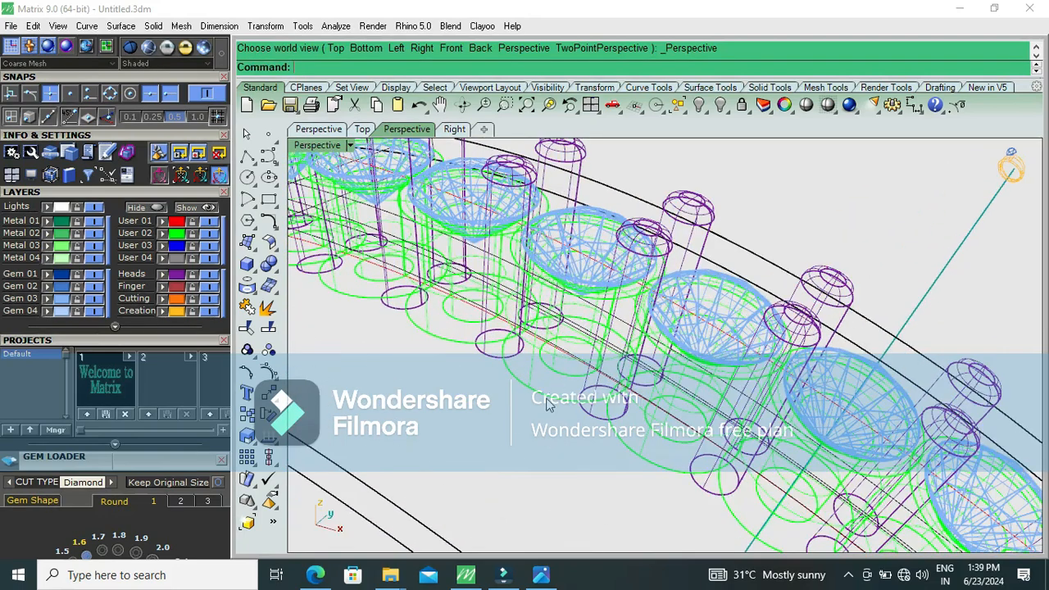
pyautogui.click(547, 397)
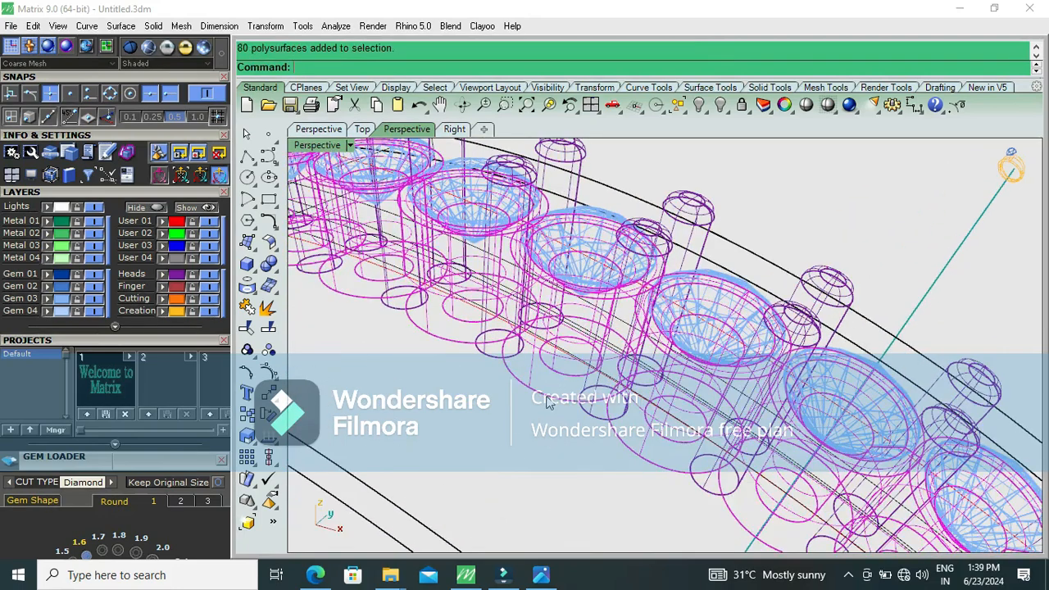
pyautogui.click(276, 274)
pyautogui.click(313, 275)
pyautogui.click(620, 188)
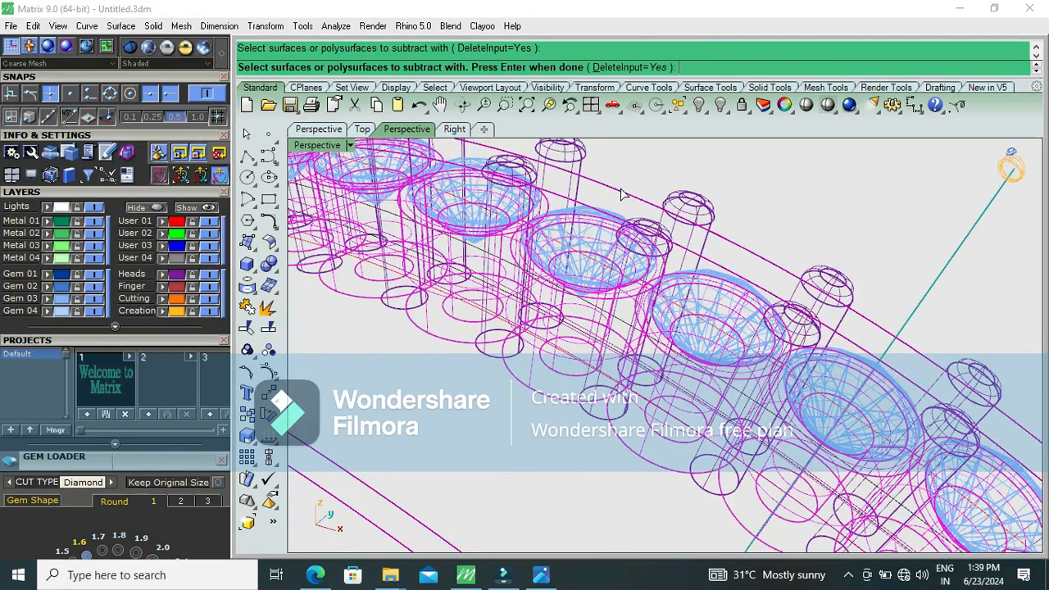
pyautogui.press('Return')
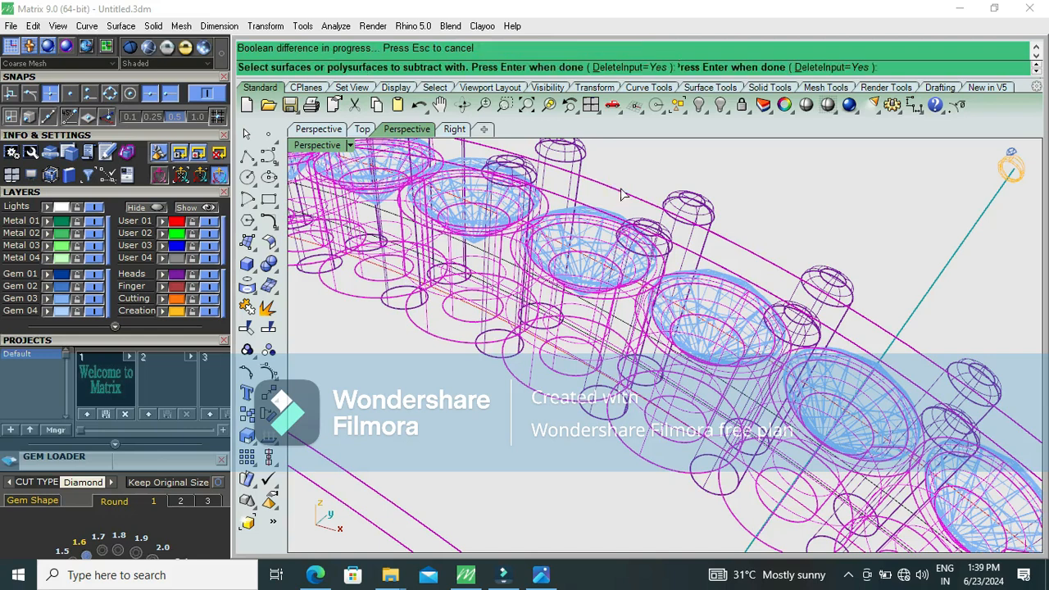
# Step: Inspect the cut settings from the underside and around the bangle in a shaded Perspective view
pyautogui.click(805, 104)
pyautogui.moveTo(679, 210)
pyautogui.mouseDown(button='right')
pyautogui.moveTo(545, 323)
pyautogui.moveTo(683, 239)
pyautogui.moveTo(726, 155)
pyautogui.moveTo(690, 145)
pyautogui.moveTo(592, 401)
pyautogui.moveTo(580, 463)
pyautogui.moveTo(677, 363)
pyautogui.moveTo(614, 394)
pyautogui.moveTo(647, 268)
pyautogui.moveTo(609, 283)
pyautogui.mouseUp(button='right')
pyautogui.scroll(8, 597, 323)
pyautogui.moveTo(597, 323)
pyautogui.mouseDown(button='right')
pyautogui.moveTo(568, 265)
pyautogui.moveTo(591, 313)
pyautogui.mouseUp(button='right')
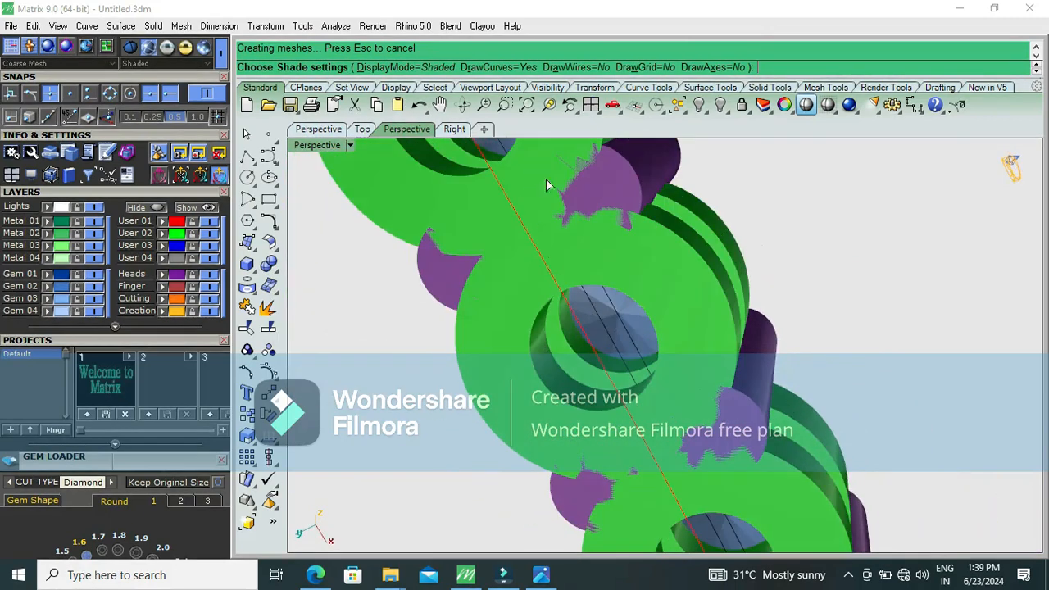
pyautogui.scroll(-5, 664, 417)
pyautogui.moveTo(665, 417); pyautogui.dragTo(602, 200, button='right')
pyautogui.scroll(-8, 515, 293)
pyautogui.moveTo(571, 353); pyautogui.dragTo(539, 154, button='right')
pyautogui.moveTo(664, 412); pyautogui.dragTo(638, 359, button='right')
pyautogui.rightClick(616, 455)
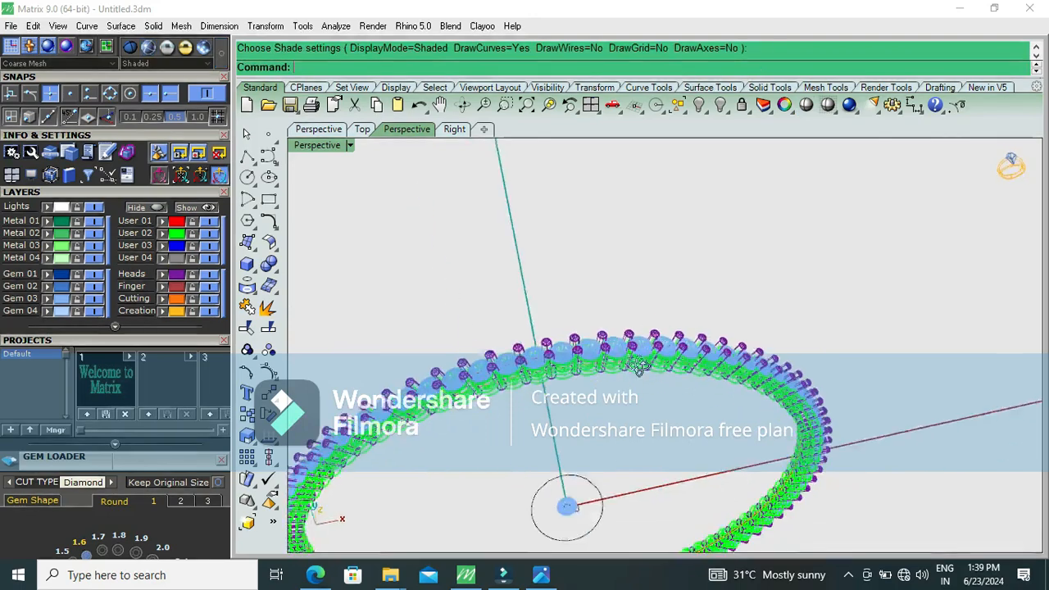
# Step: Inspect the shaded bangle in the Perspective, Top and Front views, checking the gap through the settings up close
pyautogui.scroll(9, 637, 359)
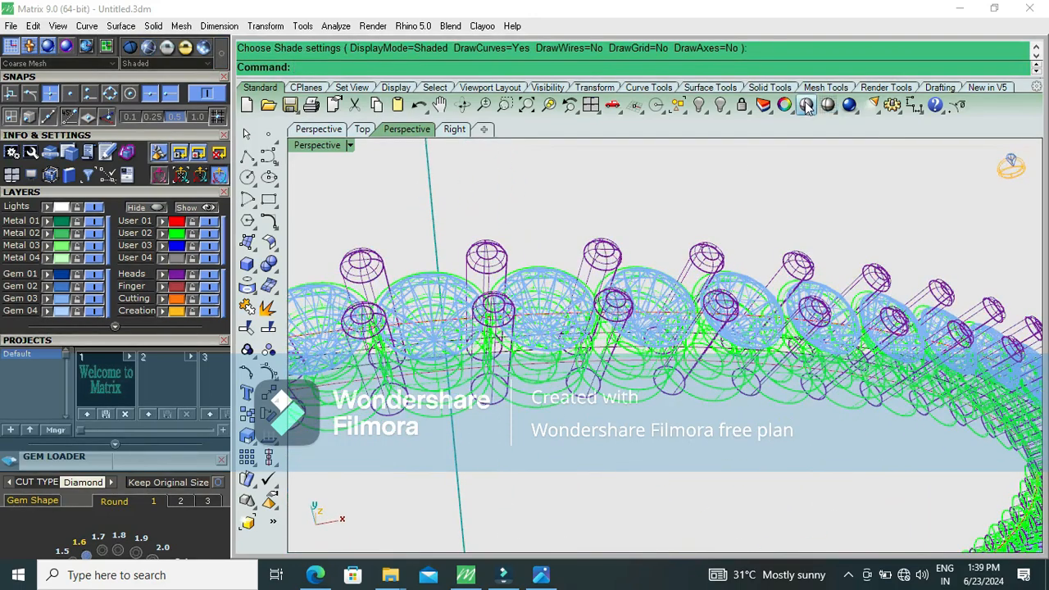
pyautogui.click(807, 106)
pyautogui.scroll(-4, 700, 256)
pyautogui.moveTo(683, 270)
pyautogui.mouseDown(button='right')
pyautogui.moveTo(649, 373)
pyautogui.moveTo(666, 175)
pyautogui.moveTo(683, 515)
pyautogui.moveTo(656, 478)
pyautogui.moveTo(598, 515)
pyautogui.moveTo(647, 155)
pyautogui.moveTo(714, 159)
pyautogui.moveTo(681, 314)
pyautogui.moveTo(573, 316)
pyautogui.moveTo(568, 530)
pyautogui.moveTo(603, 204)
pyautogui.mouseUp(button='right')
pyautogui.press('F3')
pyautogui.press('F1')
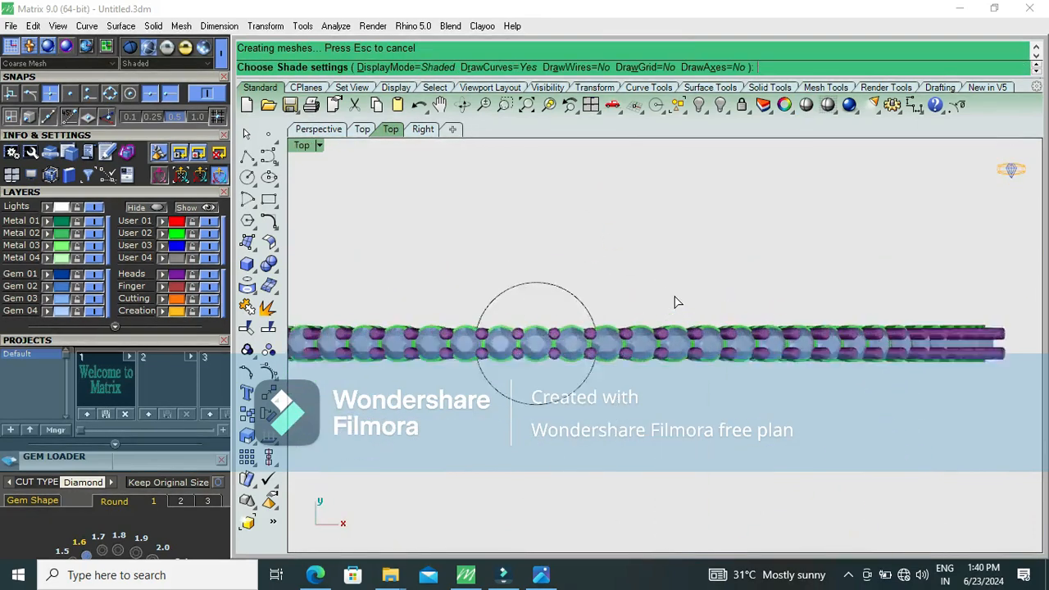
pyautogui.press('F2')
pyautogui.scroll(11, 549, 261)
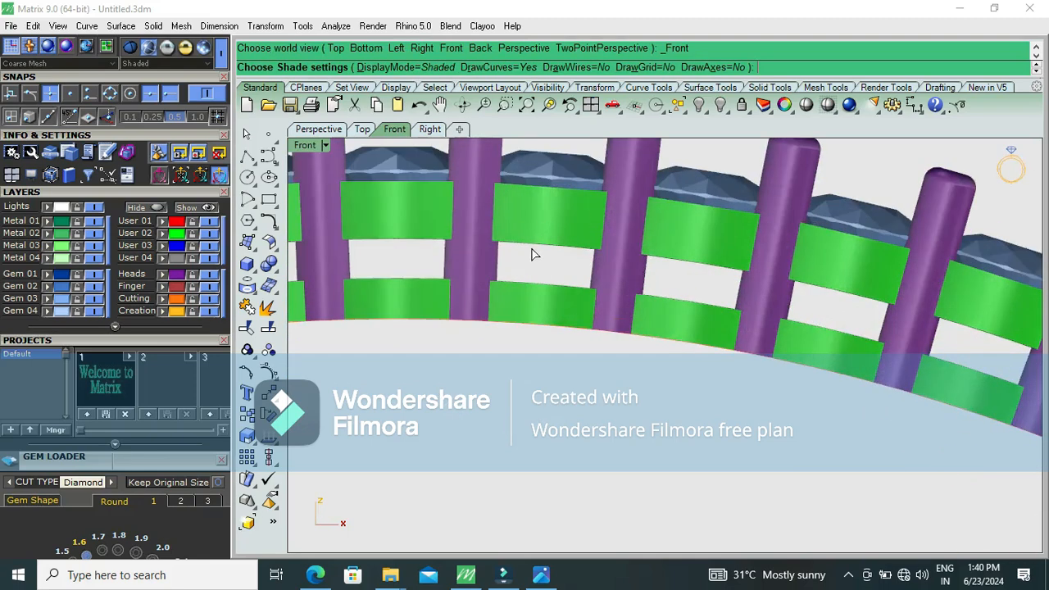
pyautogui.scroll(-7, 536, 287)
pyautogui.scroll(-6, 537, 290)
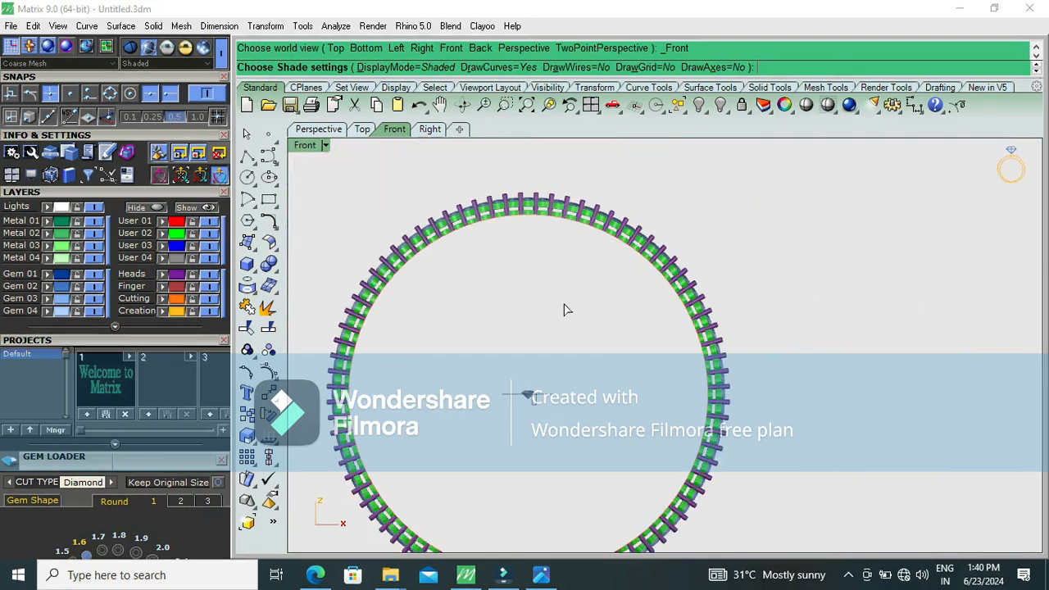
# Step: Hide the leftover stone and curves at the bangle's center and shade the Front view
pyautogui.moveTo(577, 354); pyautogui.dragTo(488, 446)
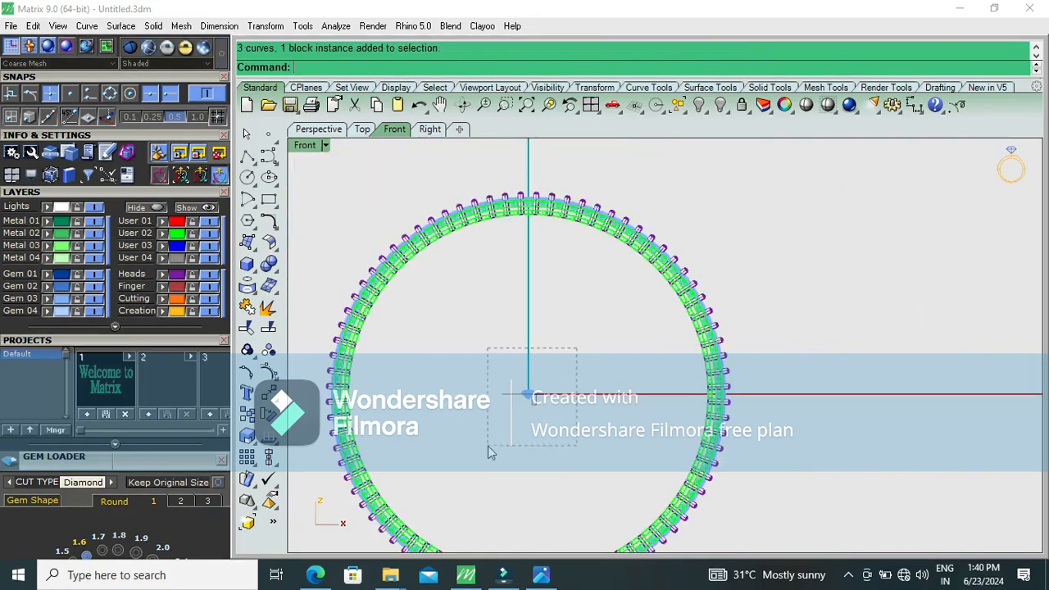
pyautogui.click(720, 105)
pyautogui.click(805, 107)
pyautogui.scroll(-4, 659, 199)
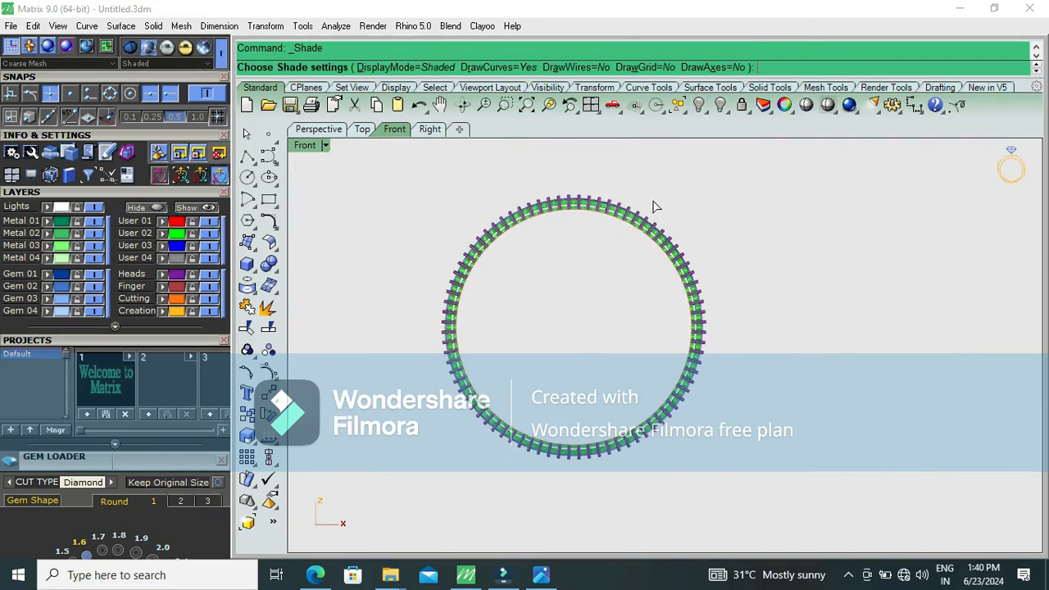
# Step: Examine the shaded prongs and split settings in the Perspective and Front views, ending back in wireframe display
pyautogui.press('F4')
pyautogui.scroll(10, 601, 195)
pyautogui.moveTo(599, 194); pyautogui.dragTo(640, 242, button='right')
pyautogui.scroll(-5, 642, 244)
pyautogui.moveTo(623, 315); pyautogui.dragTo(674, 178, button='right')
pyautogui.press('F2')
pyautogui.scroll(-4, 662, 201)
pyautogui.scroll(5, 662, 201)
pyautogui.scroll(-3, 623, 199)
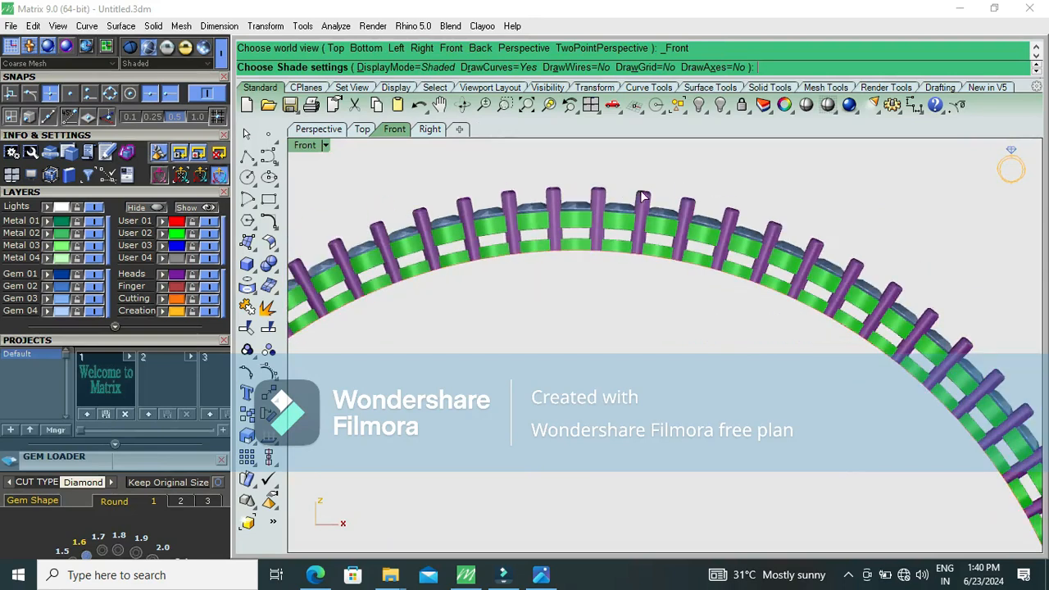
pyautogui.press('Escape')
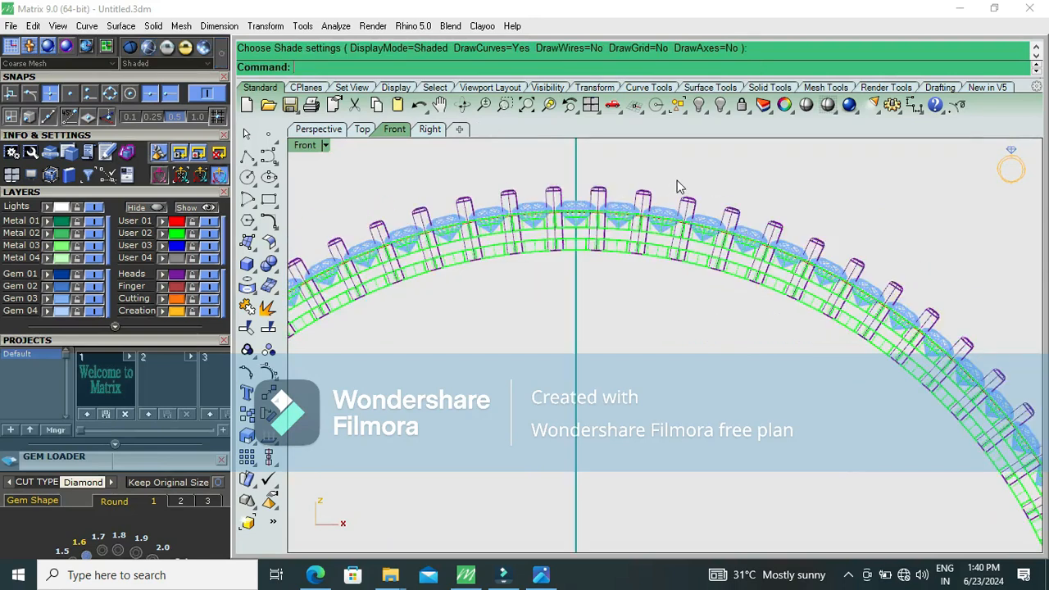
# Step: Check the wireframe alignment of stones, prongs and settings in the Top and Front views
pyautogui.press('F1')
pyautogui.press('F2')
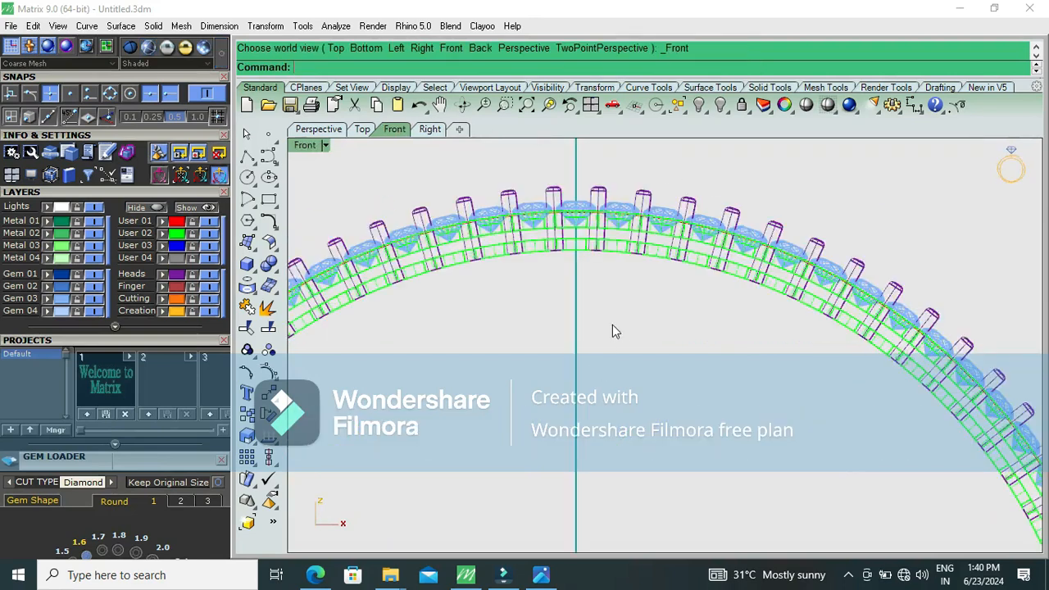
pyautogui.scroll(4, 622, 197)
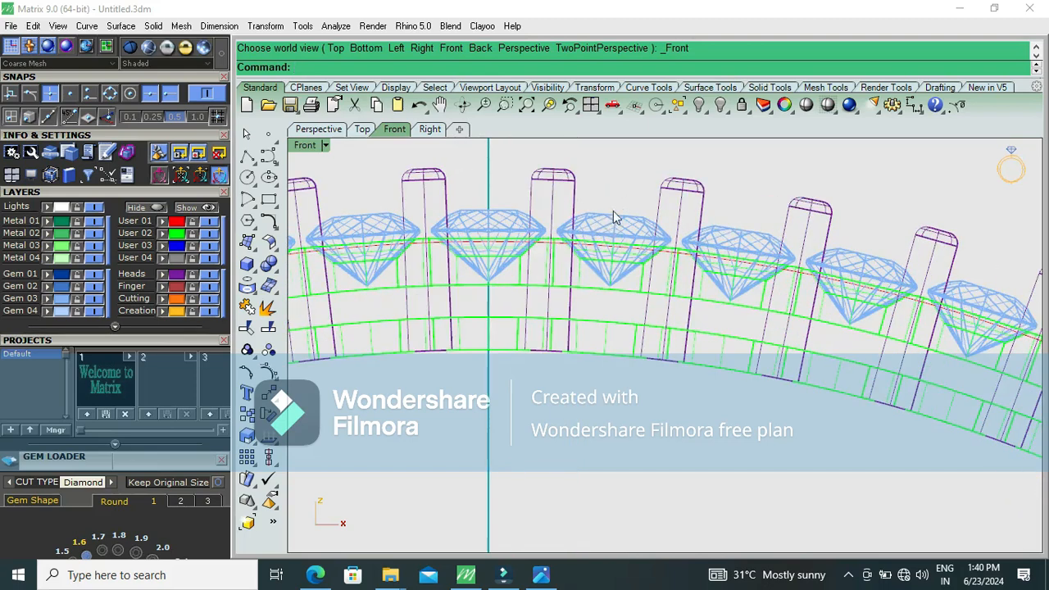
pyautogui.scroll(-6, 619, 208)
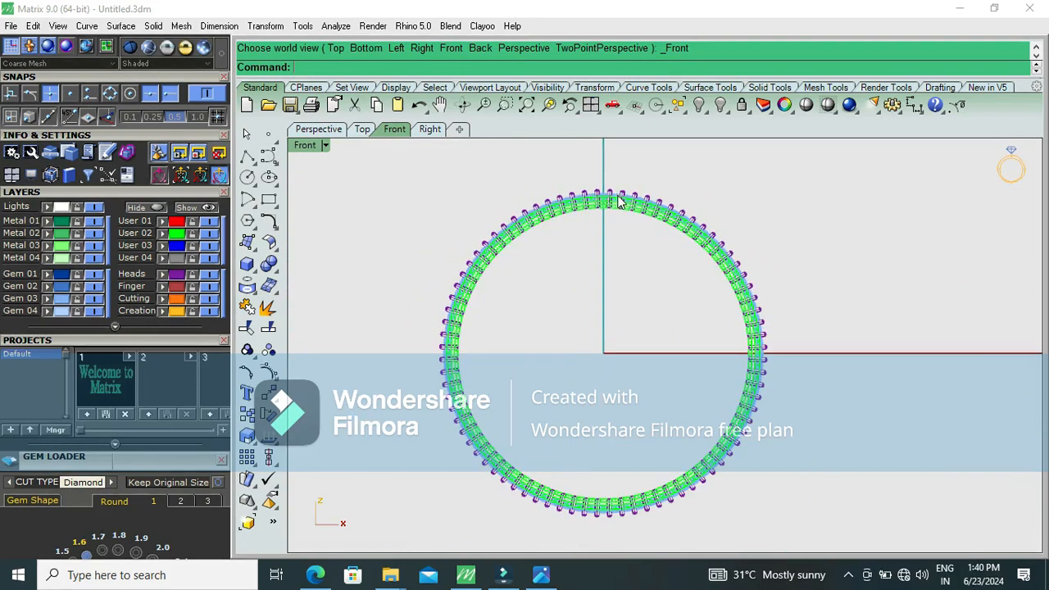
pyautogui.press('F1')
pyautogui.scroll(5, 639, 319)
pyautogui.press('F2')
pyautogui.scroll(-4, 615, 341)
pyautogui.scroll(6, 597, 281)
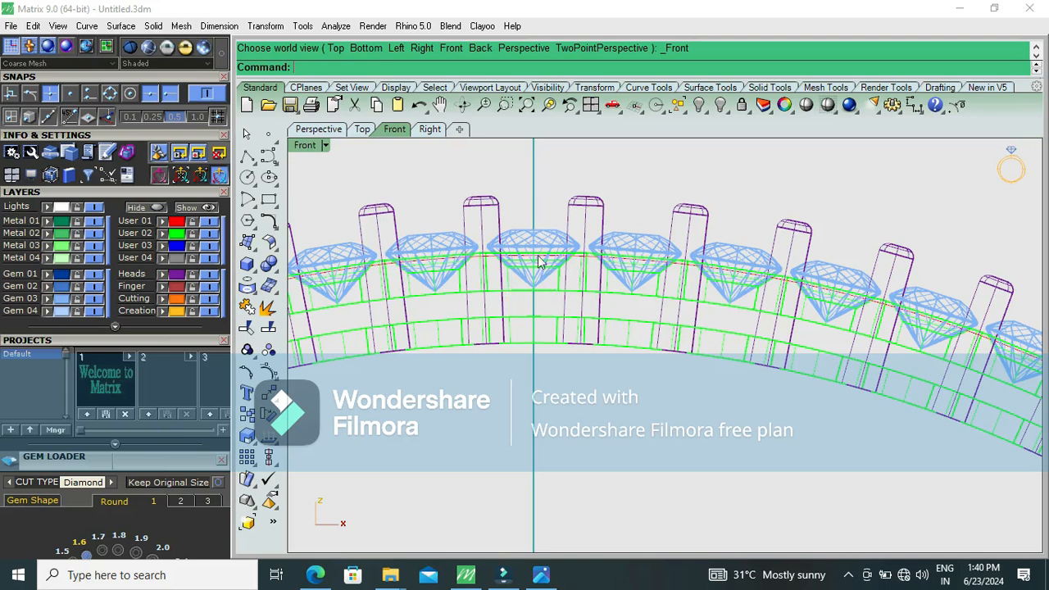
# Step: Shade the bangle and examine its stones, prongs and underside from several angles in the Perspective view
pyautogui.click(807, 113)
pyautogui.scroll(-16, 823, 180)
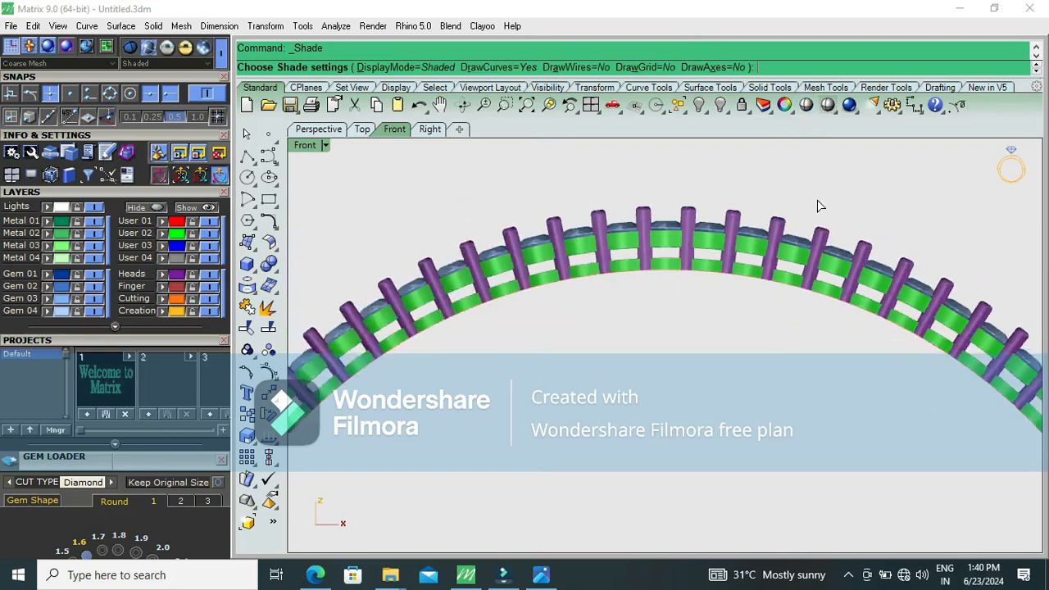
pyautogui.hotkey('ctrl', 'F4')
pyautogui.scroll(10, 799, 285)
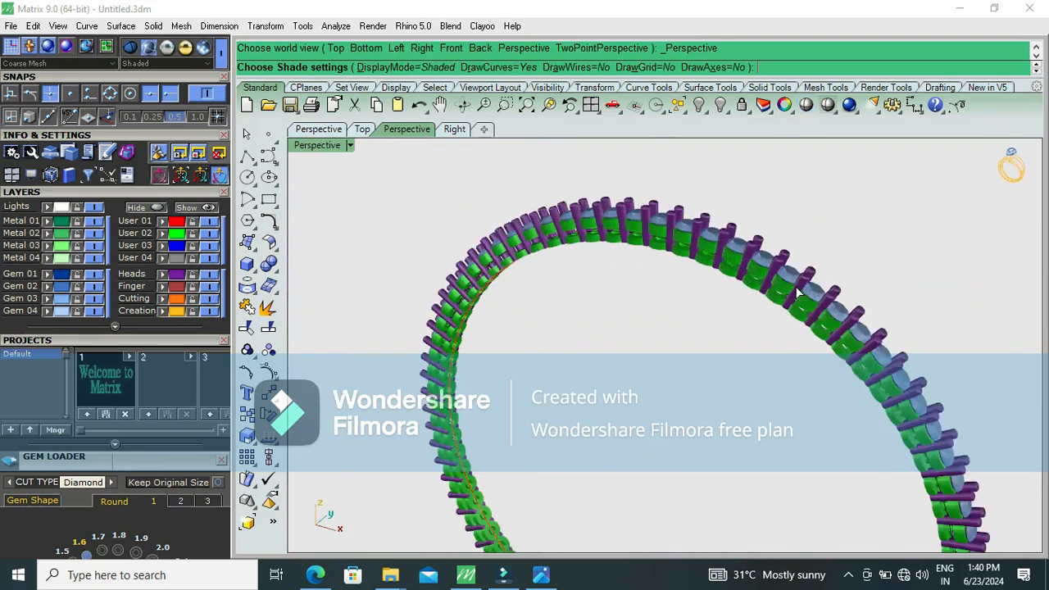
pyautogui.scroll(-10, 553, 358)
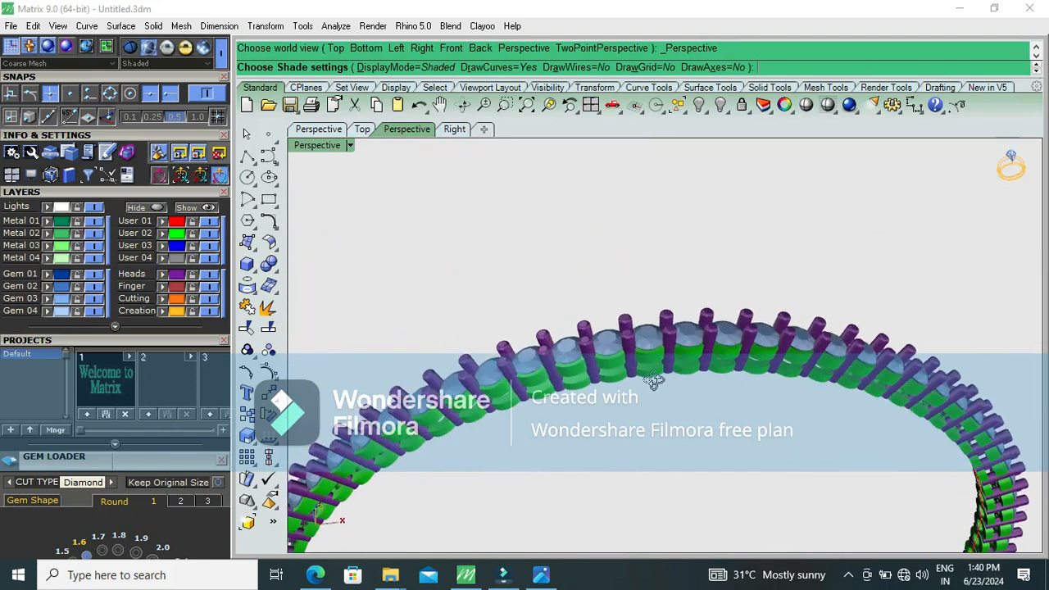
pyautogui.moveTo(656, 377); pyautogui.dragTo(675, 453, button='right')
pyautogui.moveTo(670, 398); pyautogui.dragTo(667, 385, button='right')
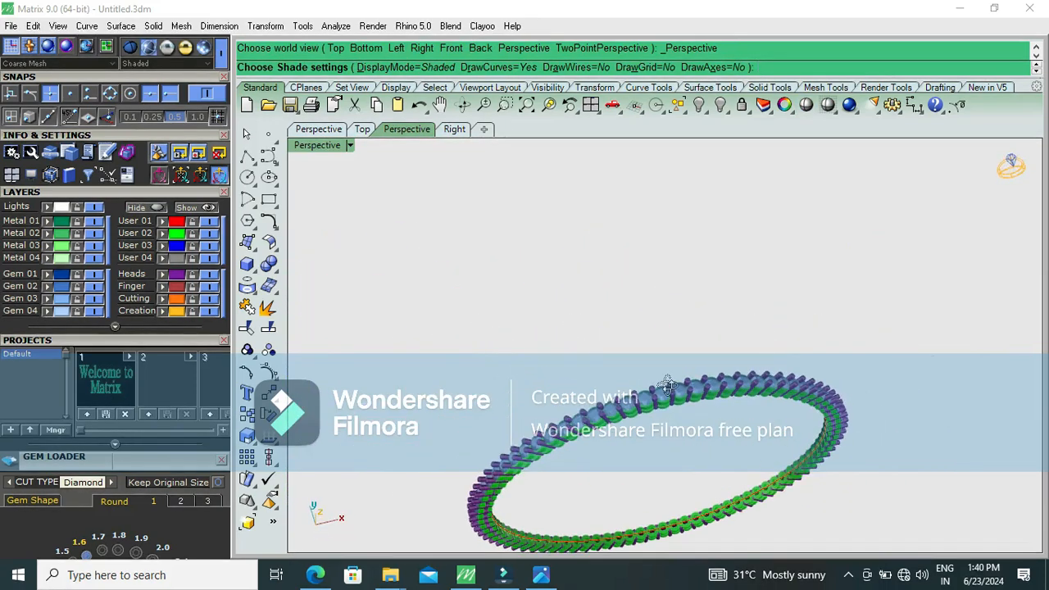
pyautogui.moveTo(702, 466); pyautogui.dragTo(691, 333, button='right')
pyautogui.moveTo(696, 402); pyautogui.dragTo(604, 195, button='right')
pyautogui.moveTo(656, 407); pyautogui.dragTo(737, 292, button='right')
pyautogui.scroll(12, 665, 396)
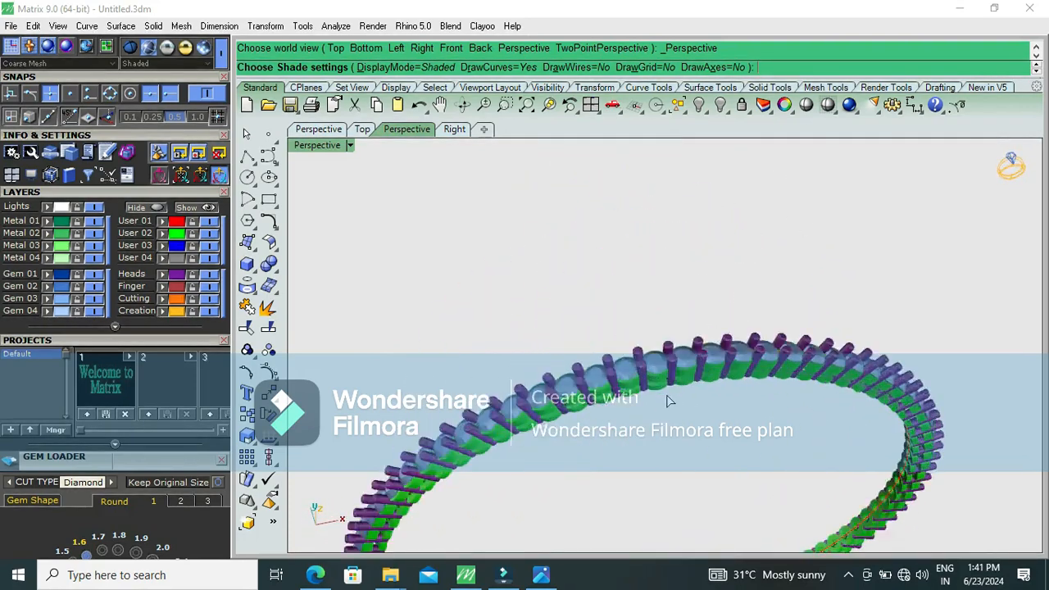
pyautogui.scroll(-8, 656, 357)
pyautogui.scroll(-10, 676, 246)
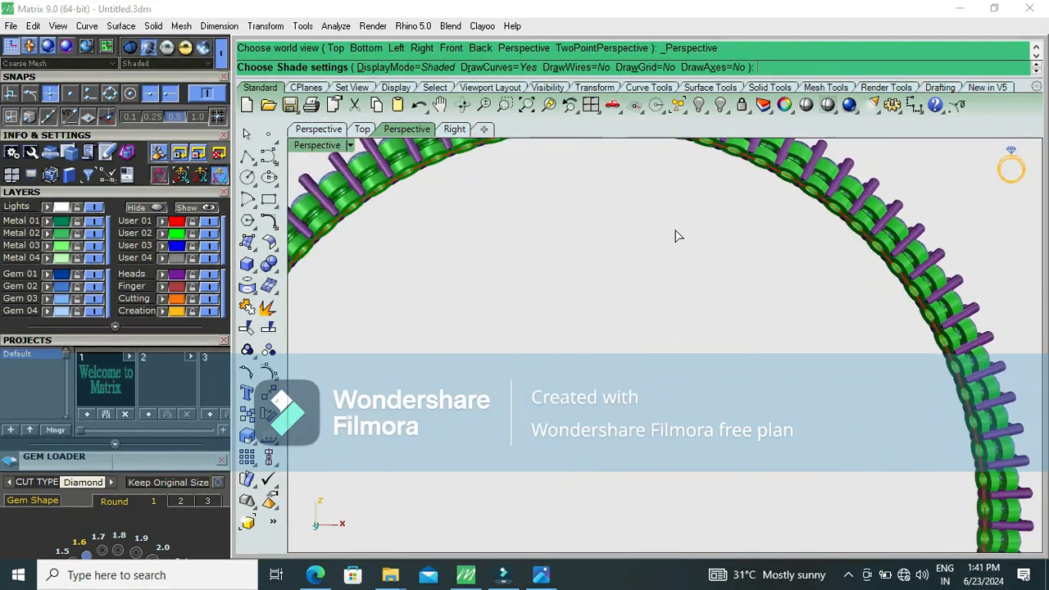
pyautogui.scroll(4, 697, 205)
pyautogui.moveTo(641, 336); pyautogui.dragTo(701, 438, button='right')
pyautogui.scroll(7, 700, 437)
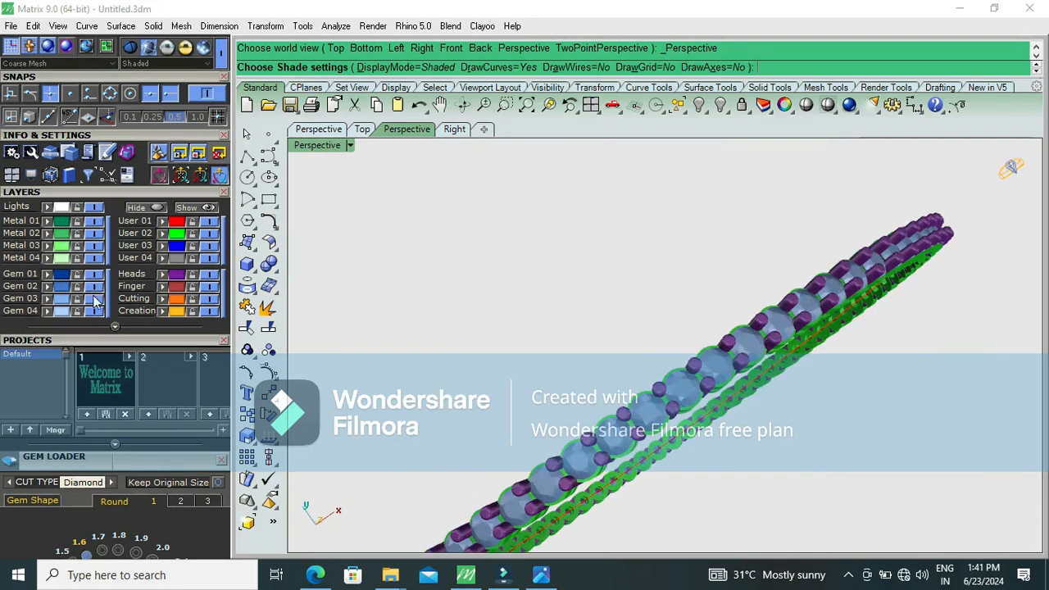
# Step: Turn off the Gem 03 layer and examine the open stone seats between the prongs in Perspective
pyautogui.moveTo(581, 401); pyautogui.dragTo(555, 360, button='right')
pyautogui.scroll(8, 580, 328)
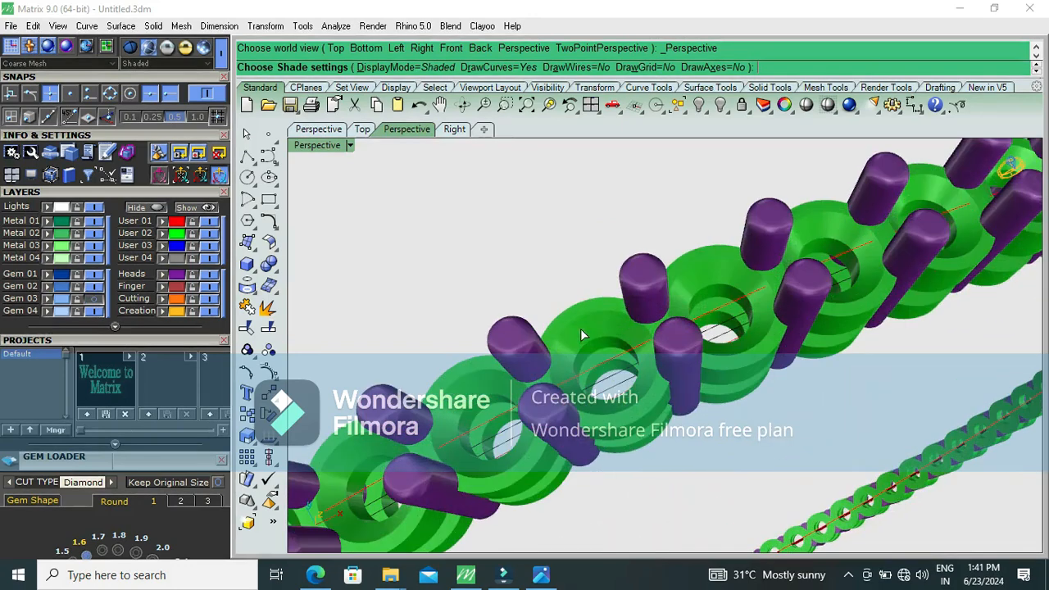
pyautogui.scroll(-3, 473, 389)
pyautogui.moveTo(474, 389); pyautogui.dragTo(559, 340, button='right')
pyautogui.scroll(-5, 644, 370)
pyautogui.scroll(-4, 623, 270)
# Step: Review the bangle's metal without stones in the shaded Front and Perspective views
pyautogui.hotkey('ctrl', 'F2')
pyautogui.scroll(9, 559, 294)
pyautogui.scroll(-6, 603, 368)
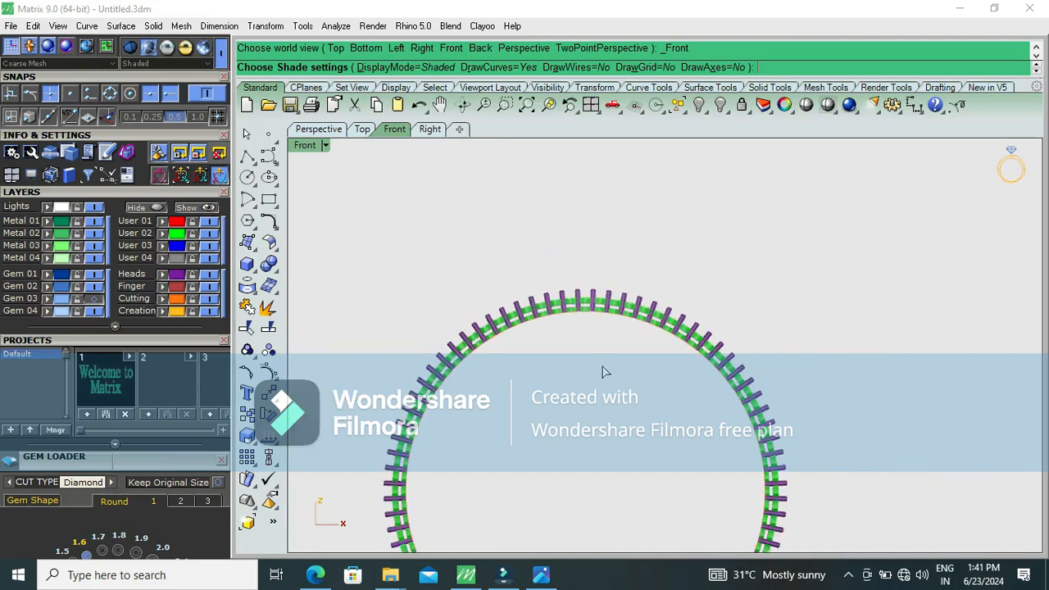
pyautogui.hotkey('ctrl', 'F4')
pyautogui.moveTo(604, 369); pyautogui.dragTo(666, 437, button='right')
pyautogui.moveTo(746, 334); pyautogui.dragTo(737, 208, button='right')
pyautogui.press('F2')
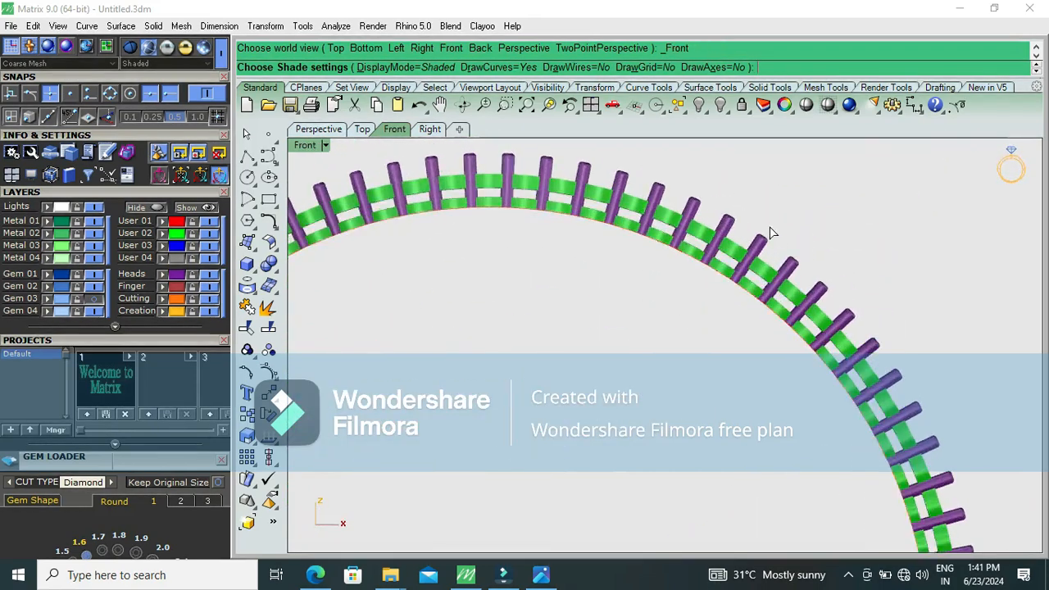
# Step: Turn the Gem 03 layer back on and shade the complete bangle in the Front view
pyautogui.scroll(-7, 770, 232)
pyautogui.moveTo(738, 432); pyautogui.dragTo(693, 386, button='right')
pyautogui.scroll(-3, 694, 386)
pyautogui.scroll(3, 694, 386)
pyautogui.scroll(-2, 694, 386)
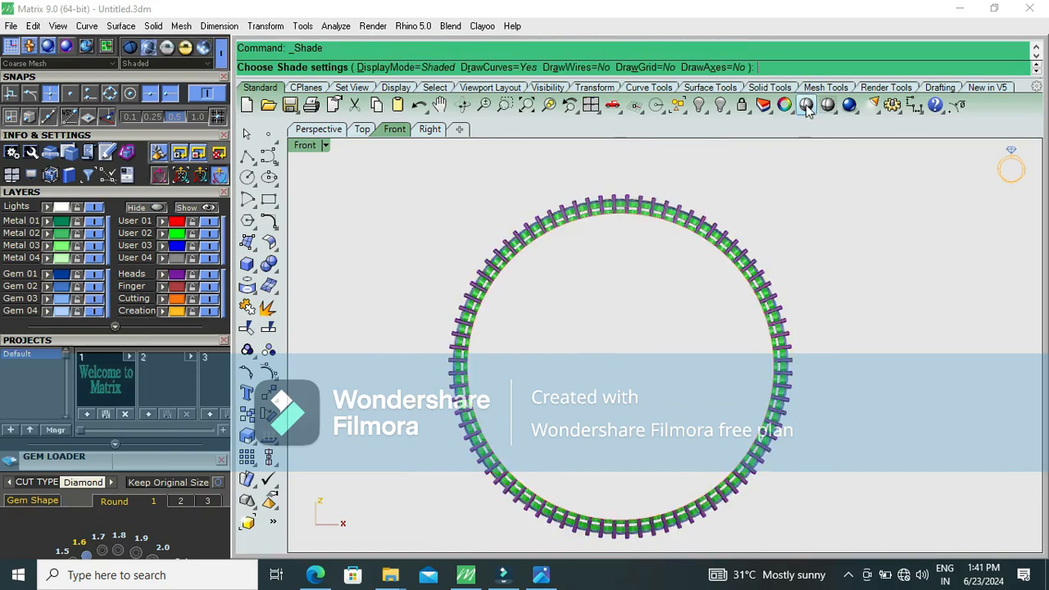
# Step: Orbit around the complete shaded bangle in Perspective to examine the settings along its inner side
pyautogui.press('F4')
pyautogui.moveTo(615, 251); pyautogui.dragTo(651, 325, button='right')
pyautogui.scroll(8, 672, 294)
pyautogui.moveTo(672, 290); pyautogui.dragTo(321, 241, button='right')
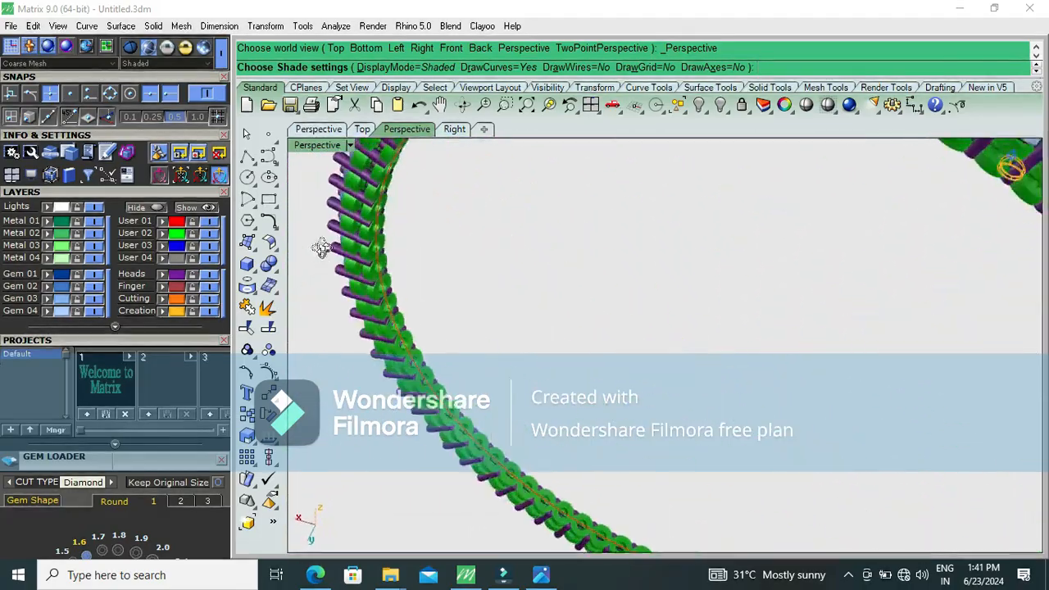